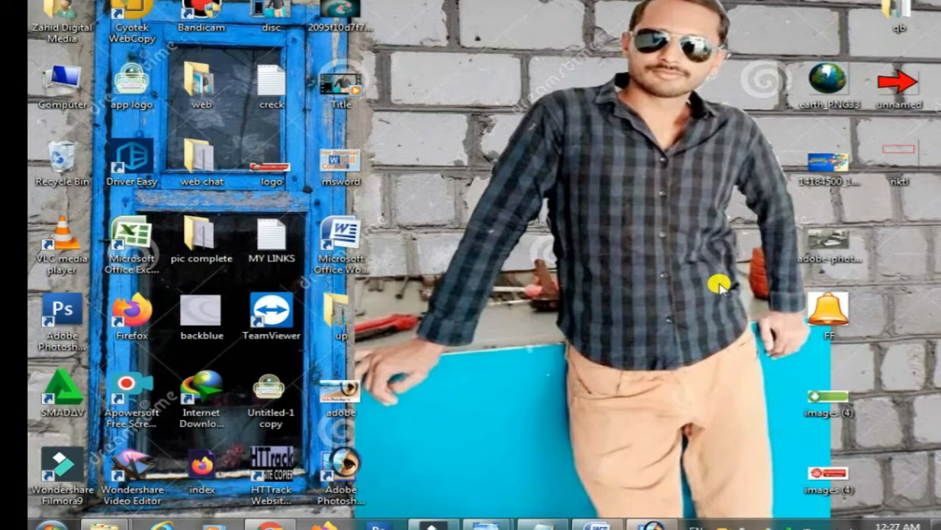
Step: Switch to Photoshop and start a new A4 document, trying RGB Color before setting the mode to CMYK Color
left_click(652, 524)
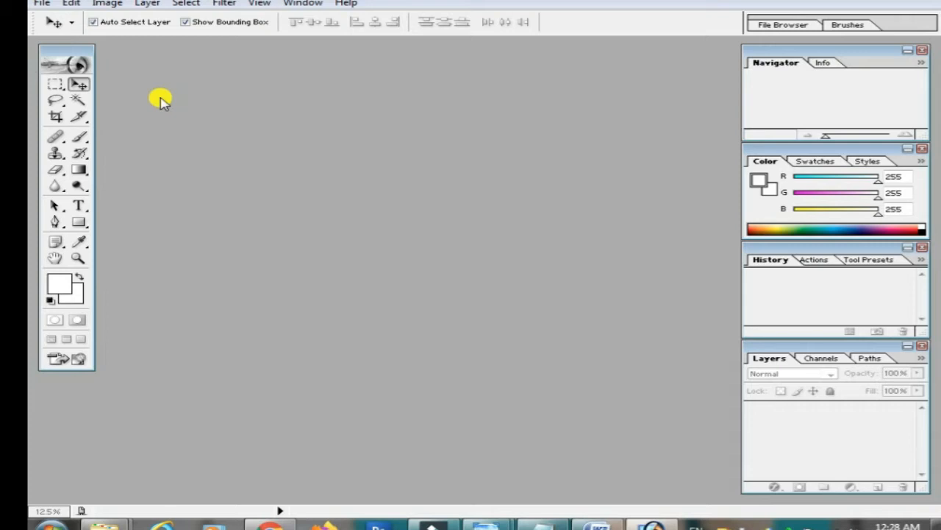
left_click(39, 7)
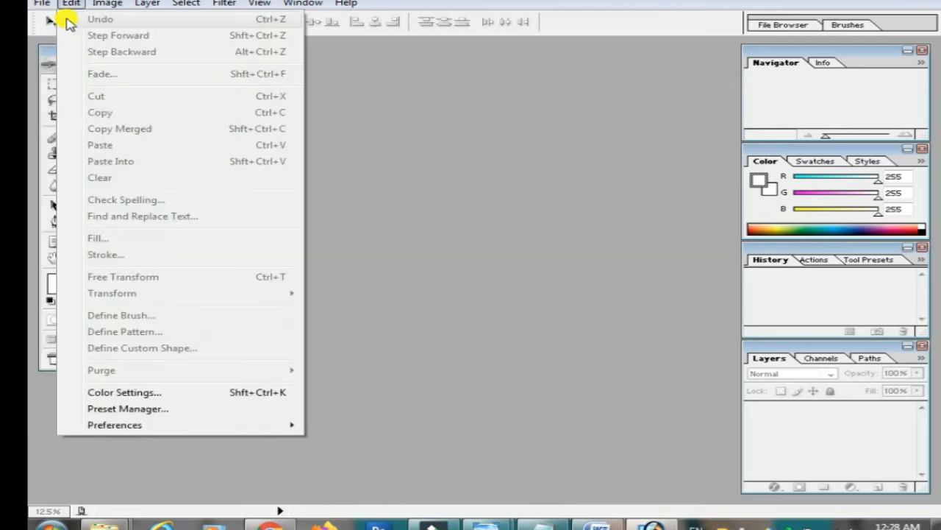
left_click(74, 19)
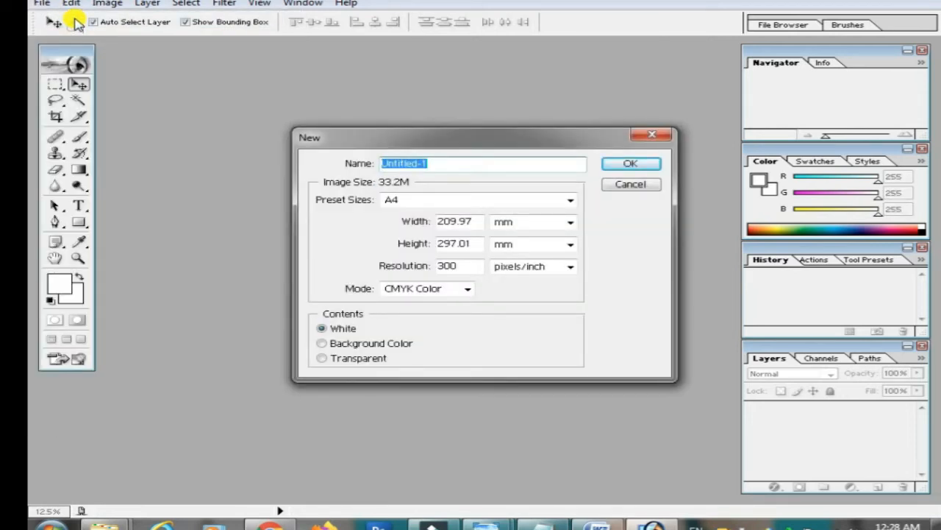
left_click(462, 290)
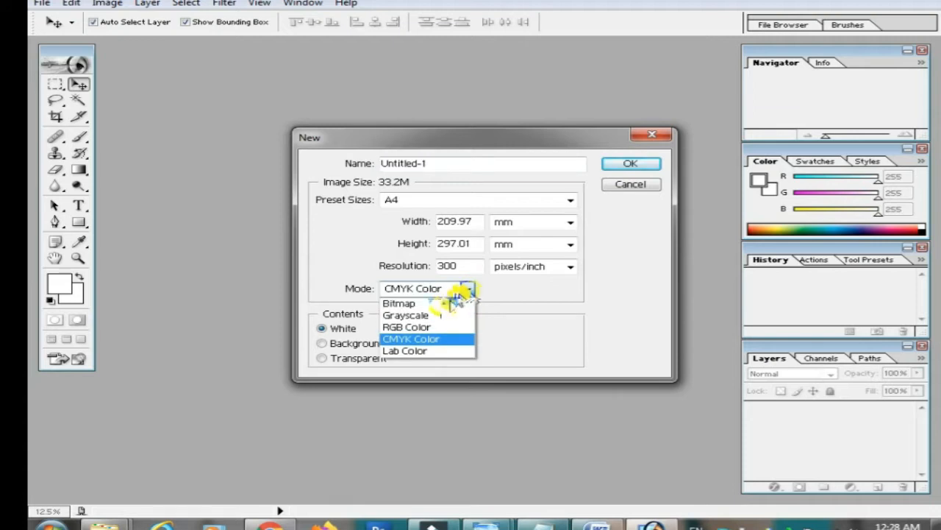
left_click(425, 324)
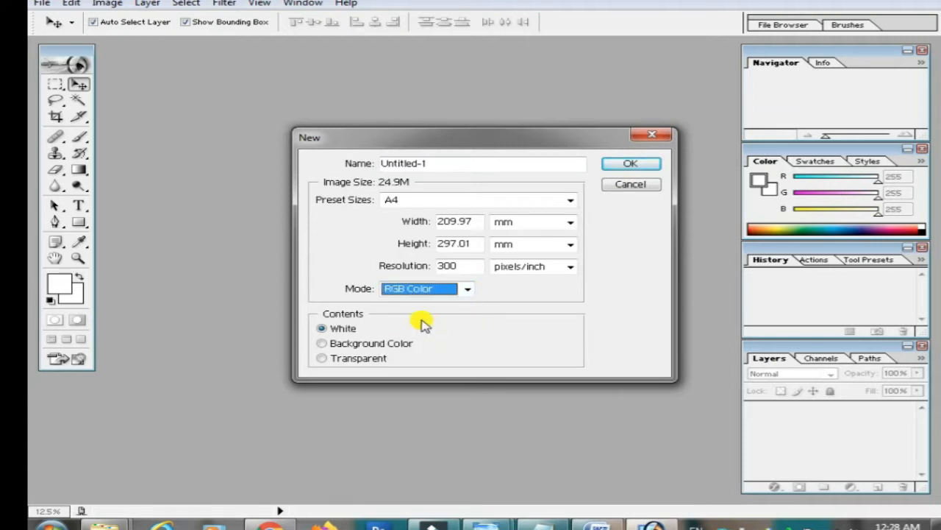
left_click(466, 291)
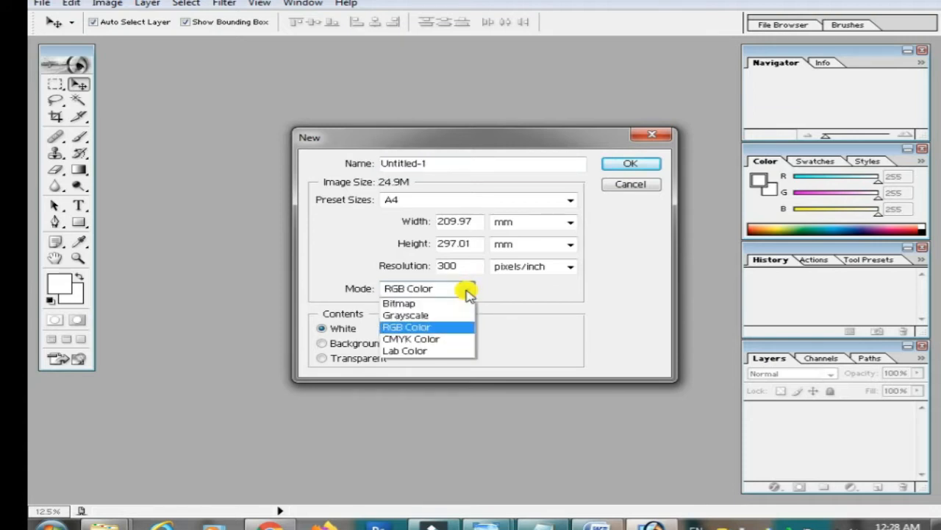
left_click(446, 338)
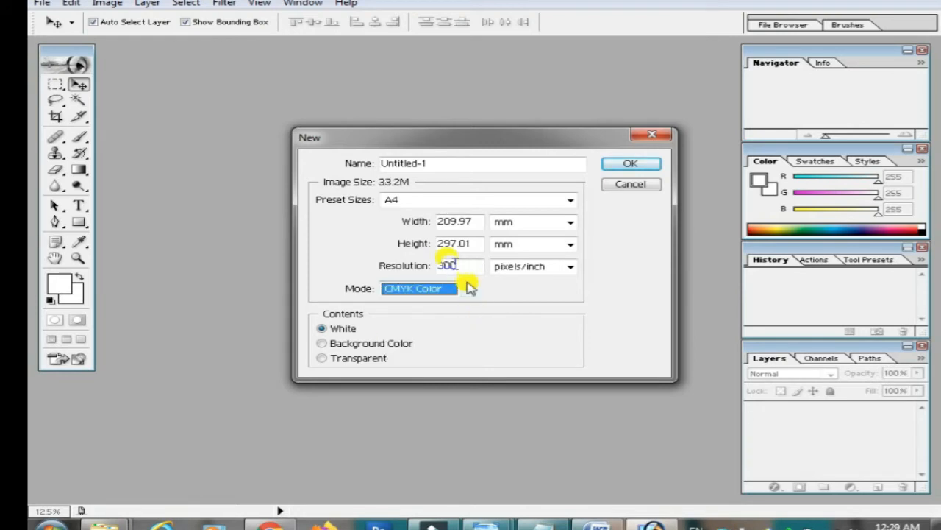
Step: Try a resolution of 72, set it to 300 pixels/inch instead, and create the A4 document
left_click(364, 268)
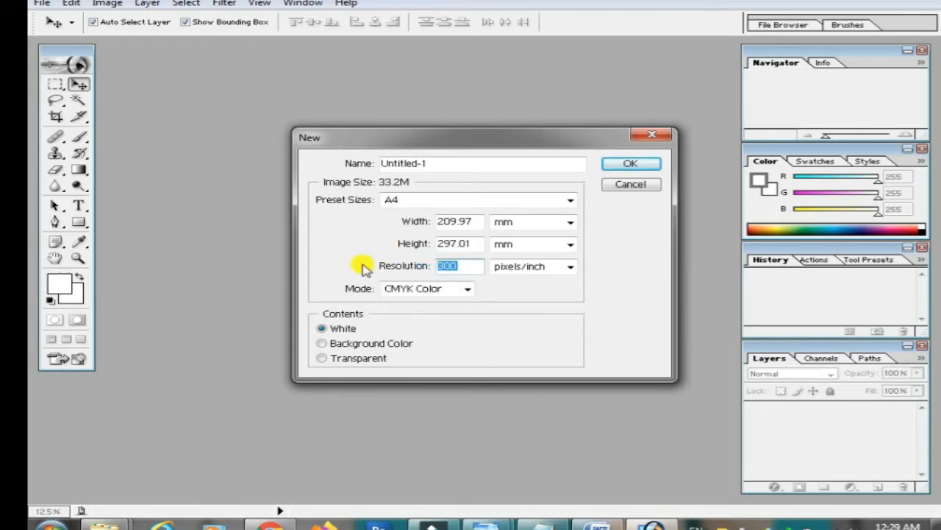
type("72")
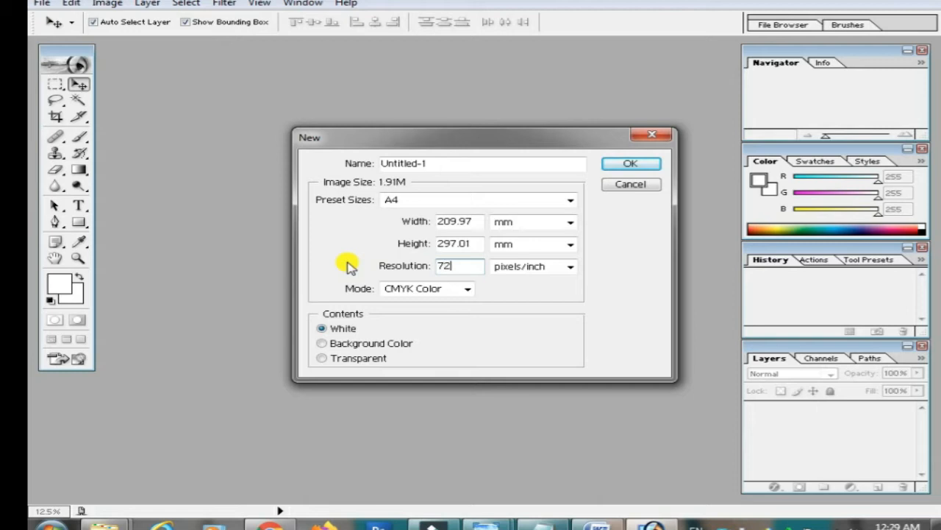
key("BackSpace")
key("BackSpace")
type("300")
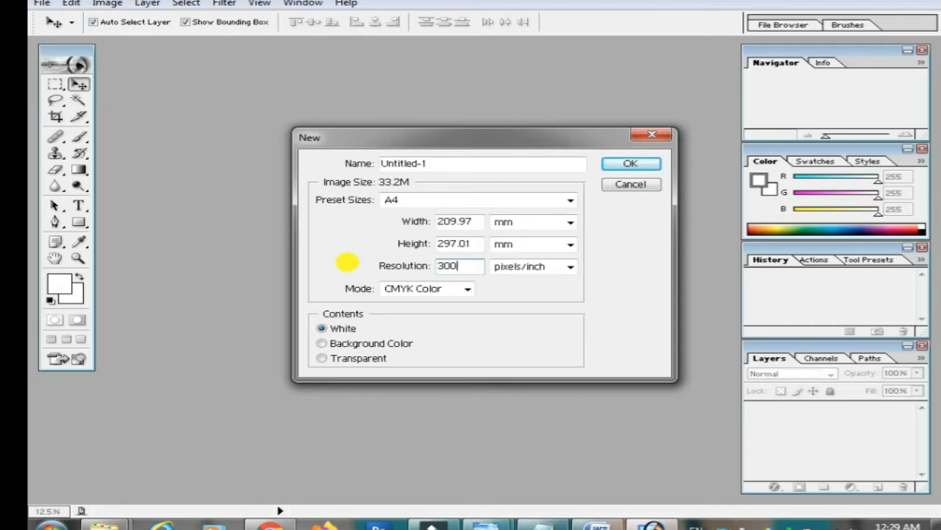
left_click(627, 163)
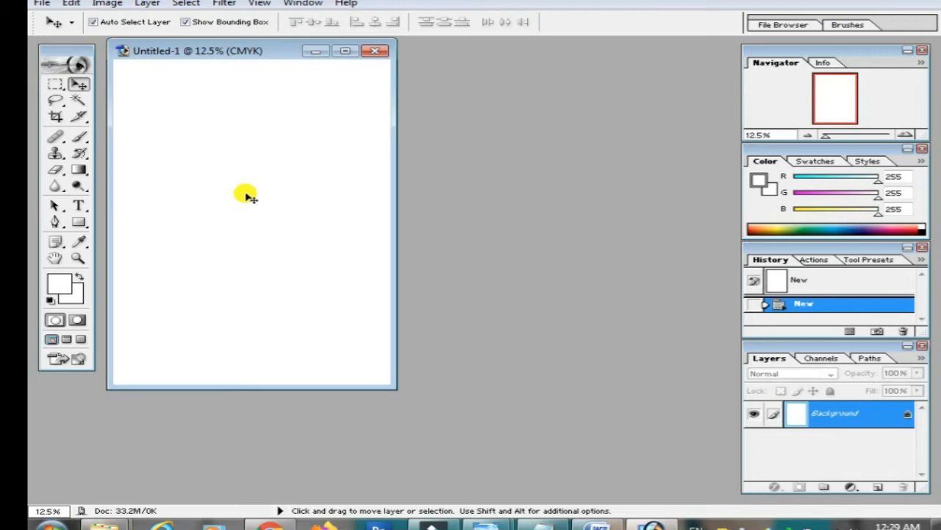
Step: Draw a rectangle shape in the upper middle of the page with the Rectangle tool and deselect it
left_click(77, 225)
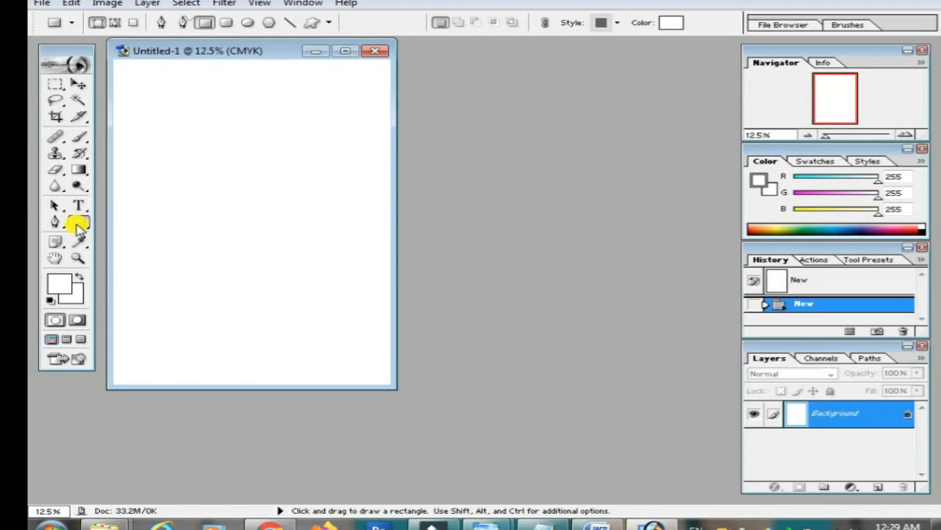
left_click_drag(173, 136, 295, 236)
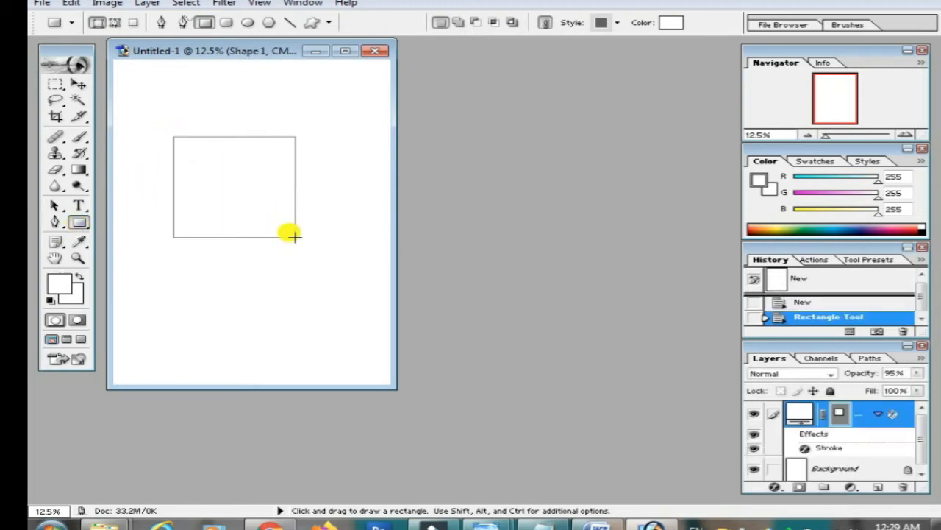
left_click(79, 87)
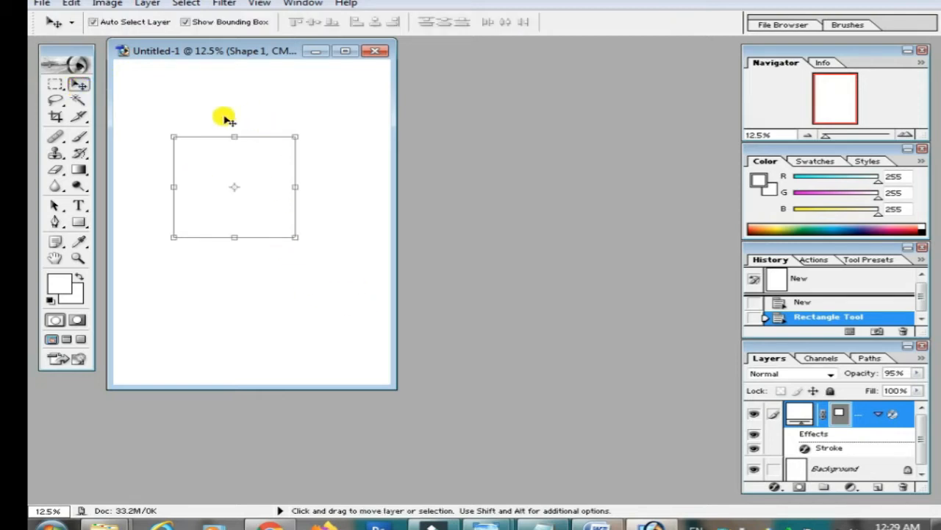
left_click(206, 80)
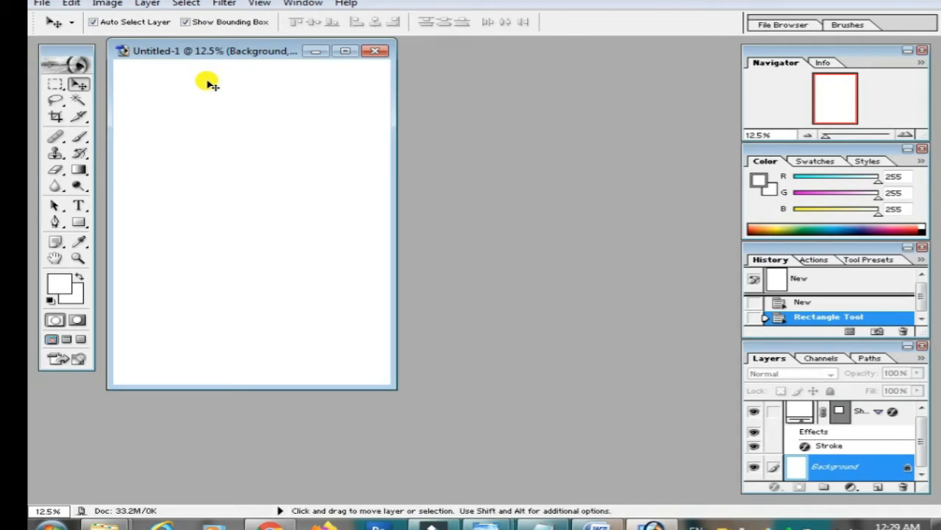
Step: Close the untitled document without saving and create a new blank document with the same A4 CMYK settings
left_click(375, 51)
left_click(486, 197)
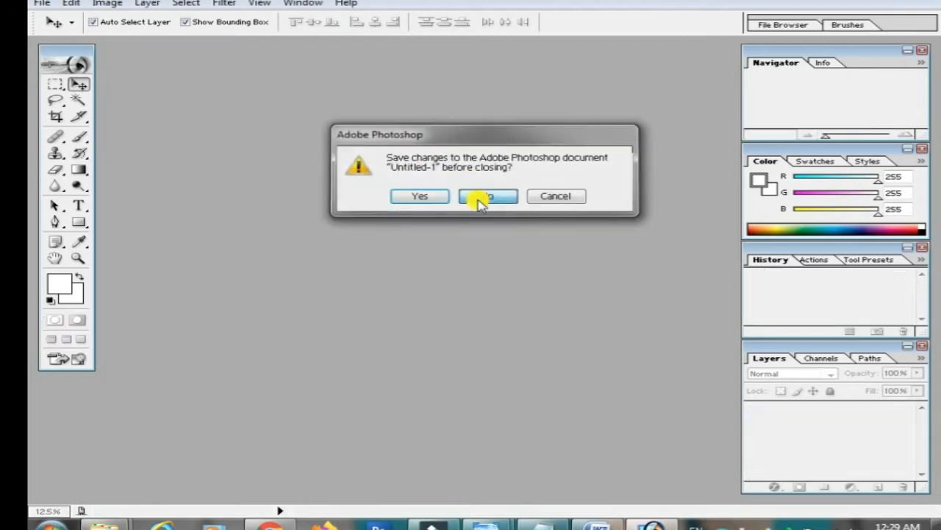
left_click(42, 4)
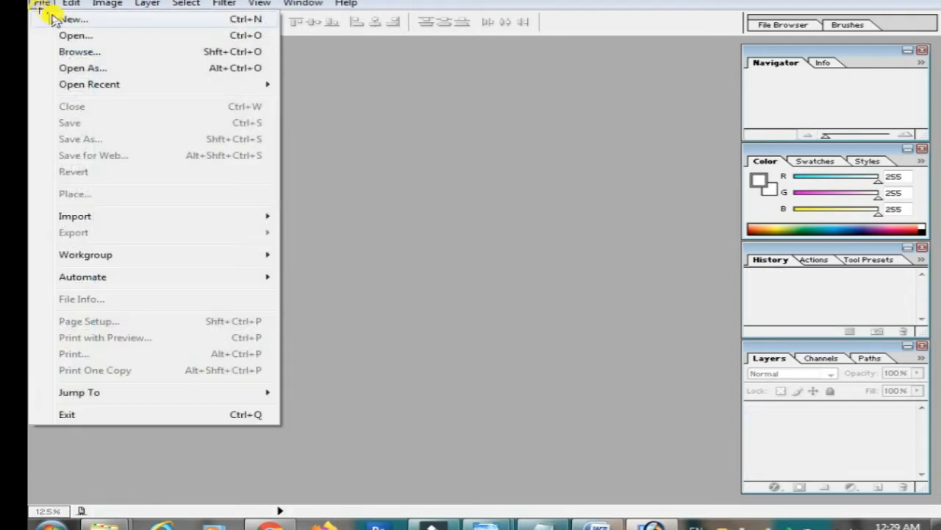
left_click(53, 16)
left_click(621, 163)
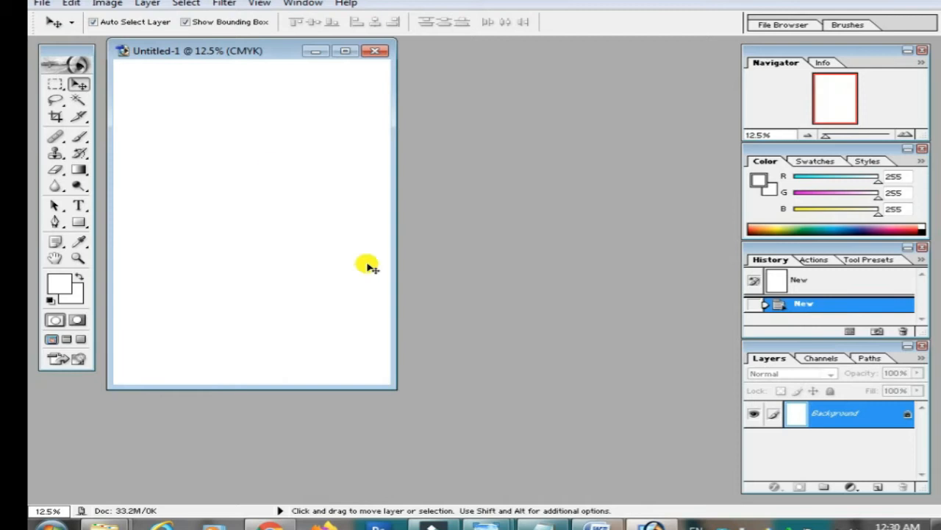
Step: Add a new layer and draw a rectangle shape in the upper half of the page
left_click(877, 487)
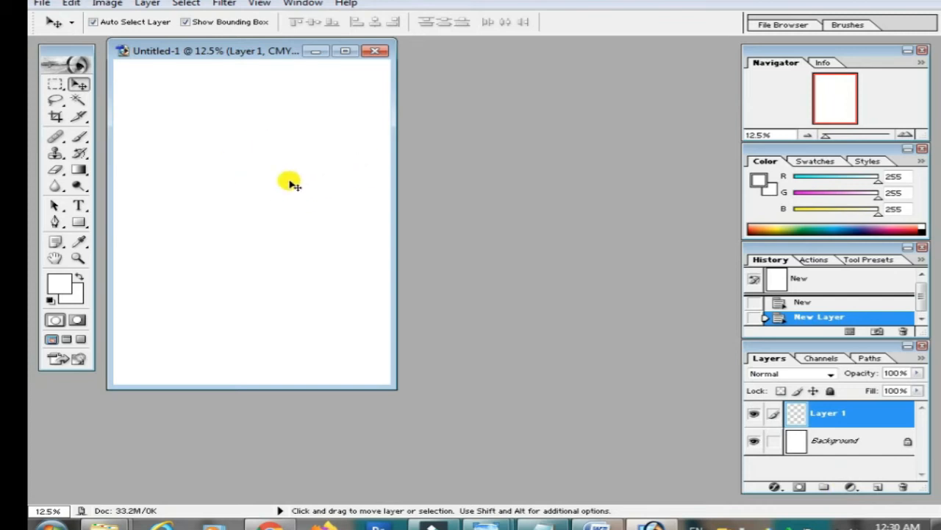
left_click(79, 222)
left_click_drag(155, 153, 257, 204)
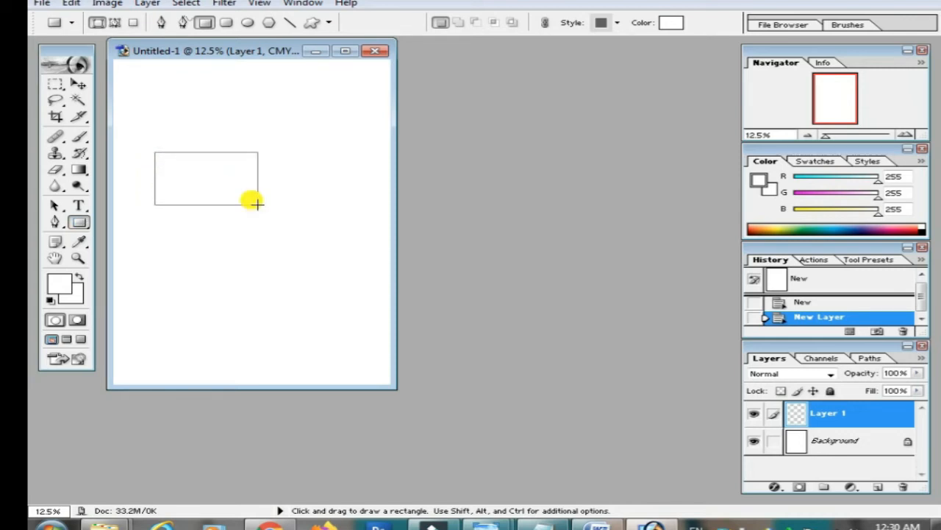
left_click(78, 84)
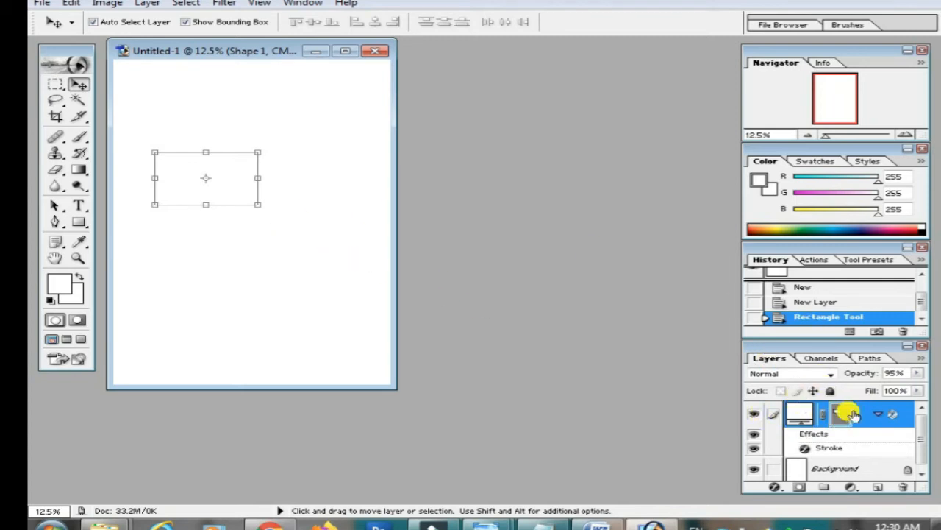
Step: Edit the rectangle's Stroke layer style, setting a near-black color (050000) and a thicker outline
double_click(909, 416)
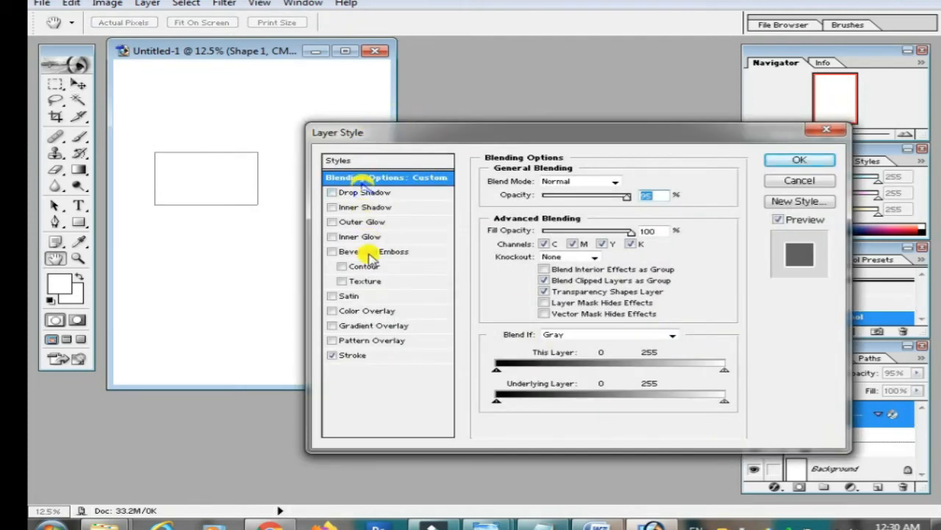
left_click(332, 356)
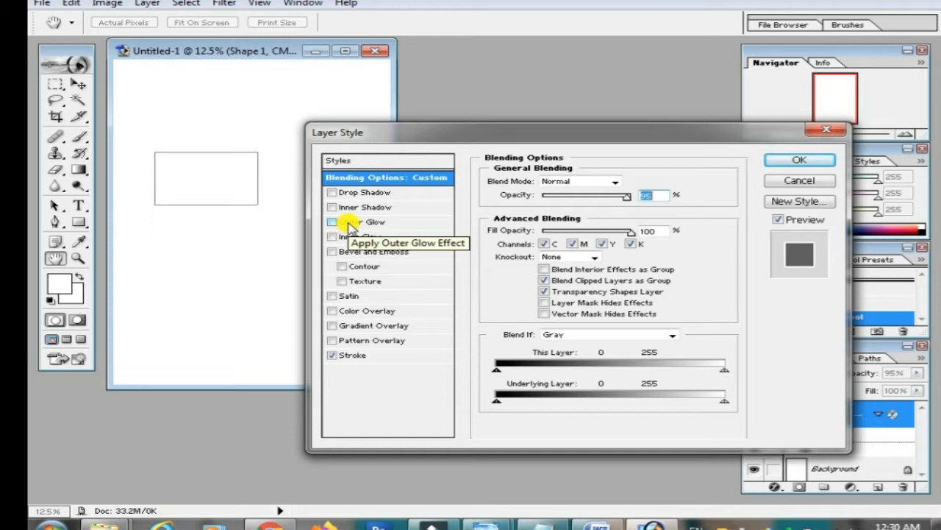
left_click(374, 357)
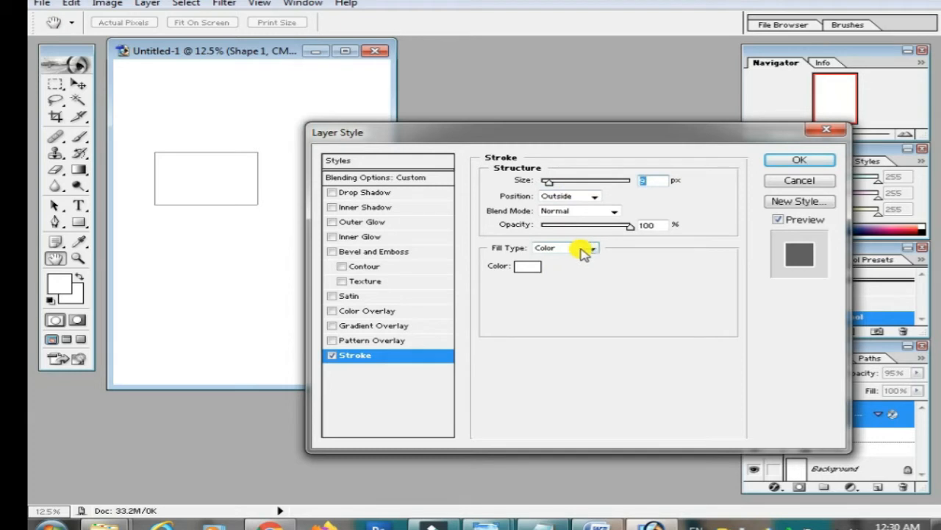
left_click(527, 266)
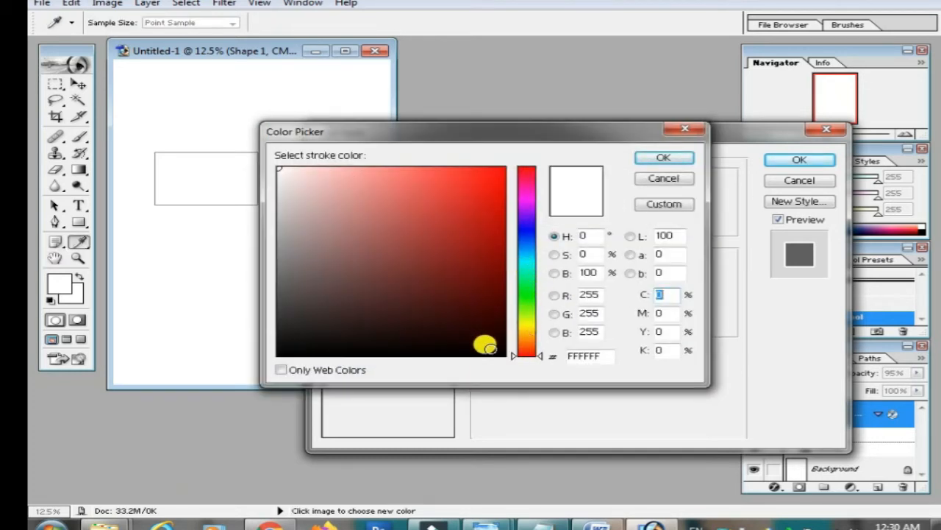
left_click(502, 354)
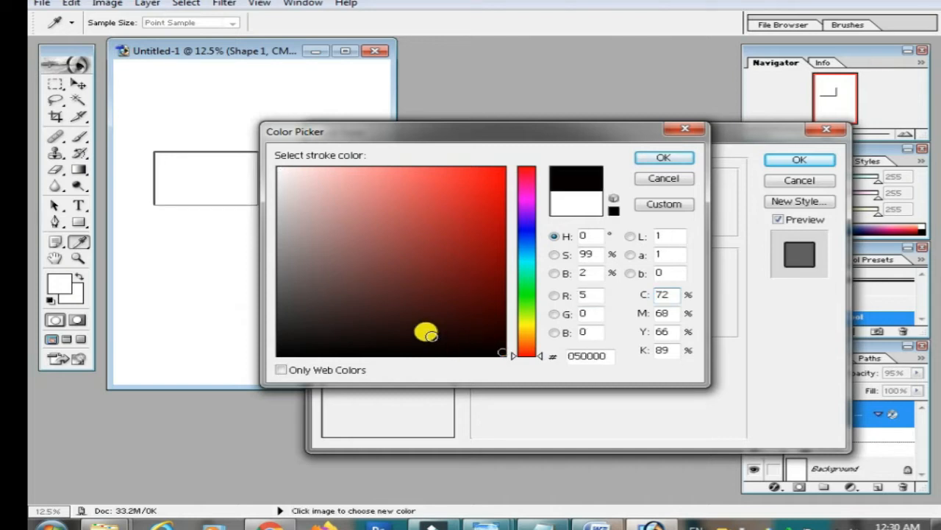
left_click(664, 156)
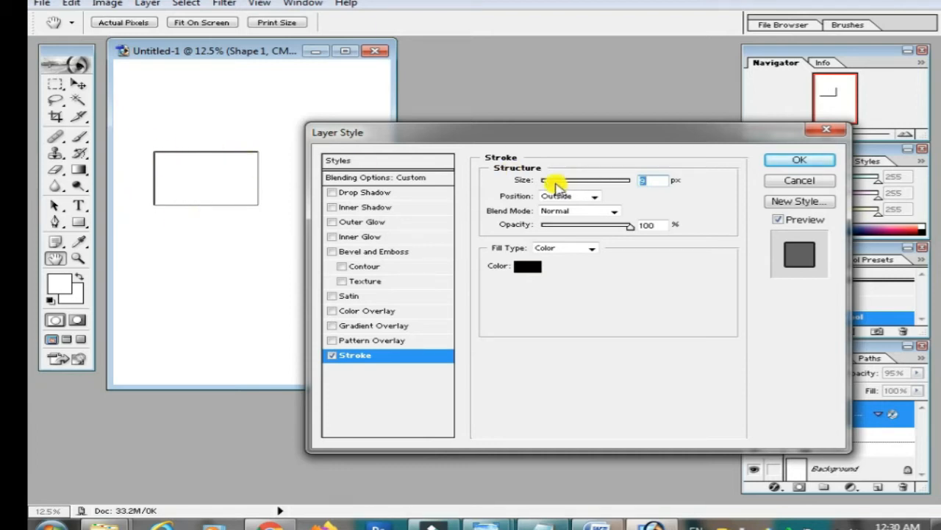
mouse_move(550, 184)
left_mouse_down()
mouse_move(604, 175)
mouse_move(532, 184)
mouse_move(552, 189)
left_mouse_up()
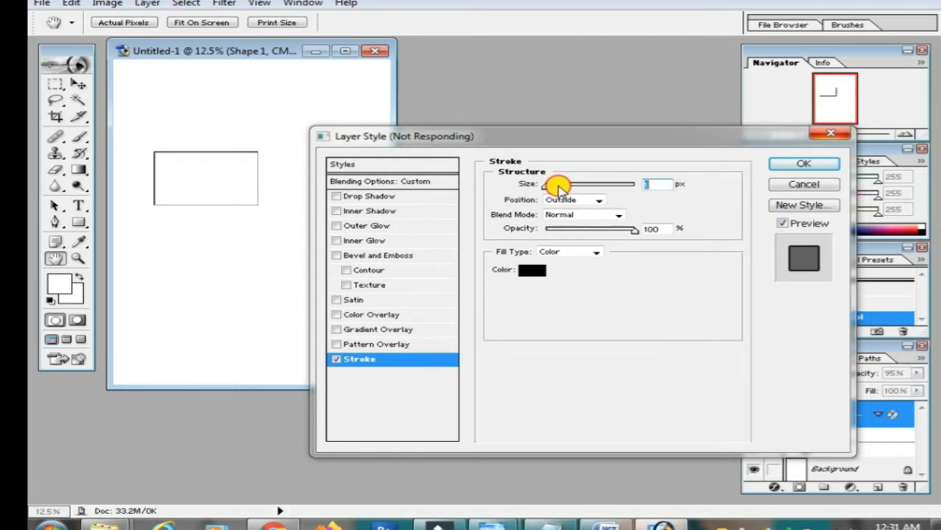
key("Return")
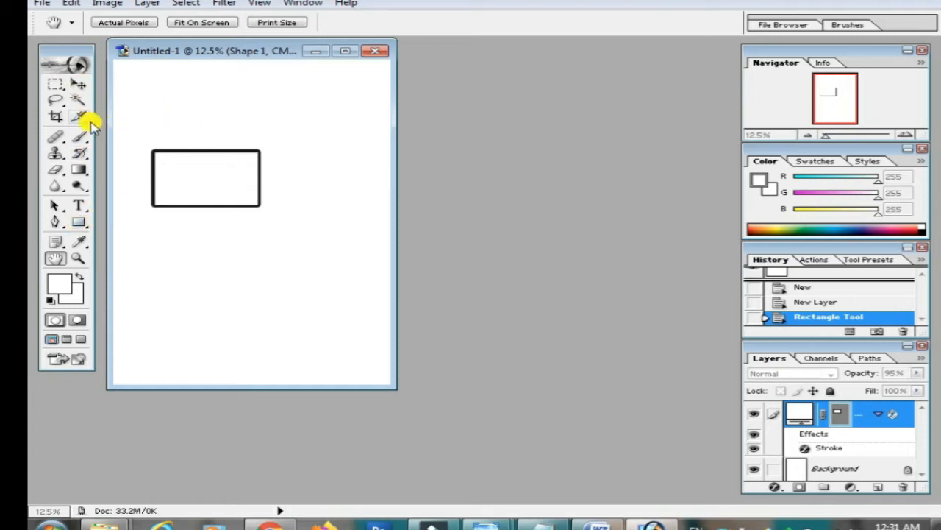
Step: Draw a second, slightly smaller rectangle shape just above the first one
key("v")
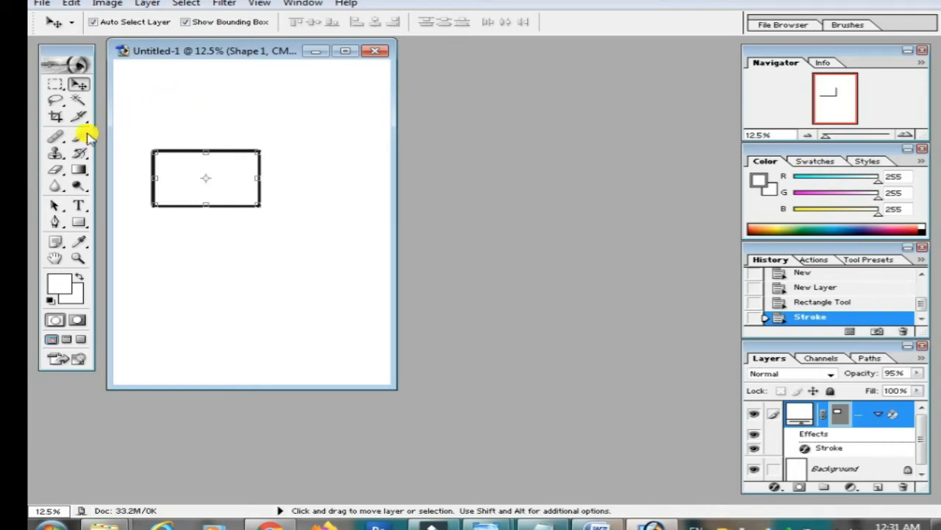
left_click(80, 169)
left_click(78, 222)
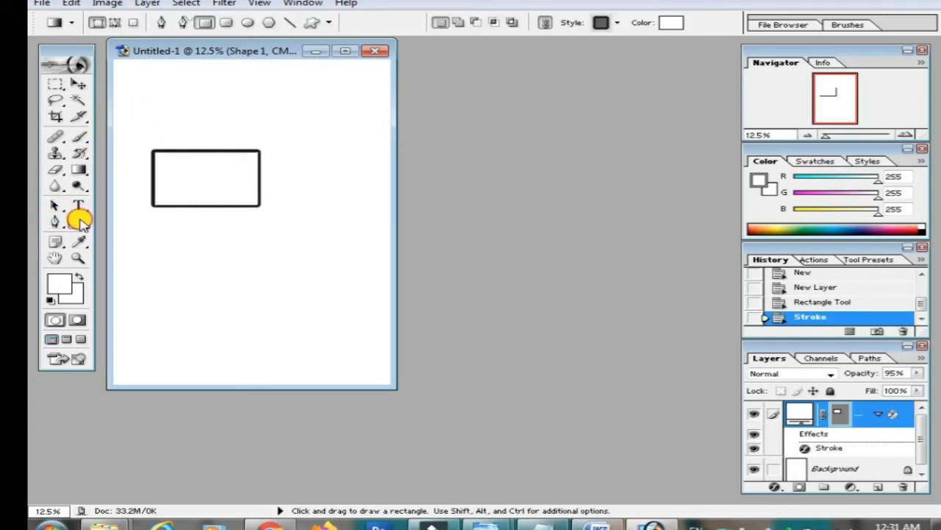
mouse_move(180, 100)
left_mouse_down()
mouse_move(269, 121)
mouse_move(277, 140)
left_mouse_up()
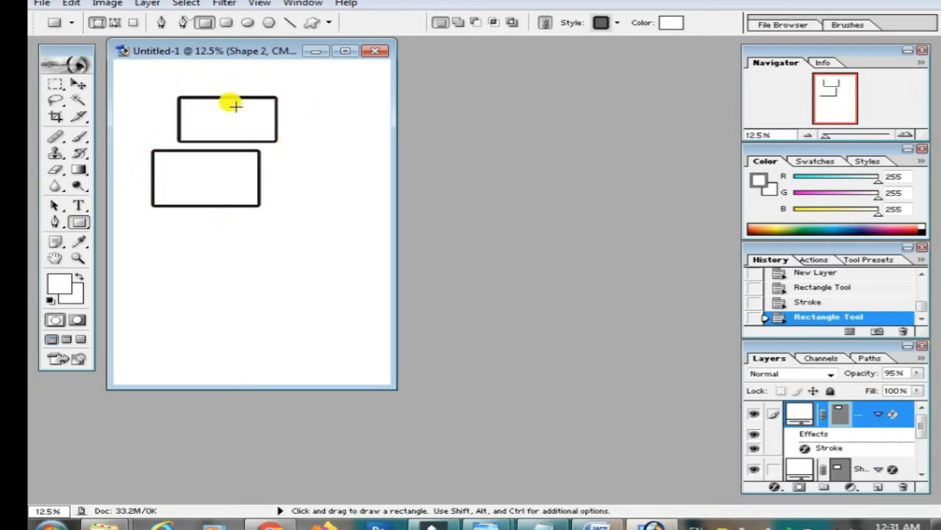
left_click(80, 85)
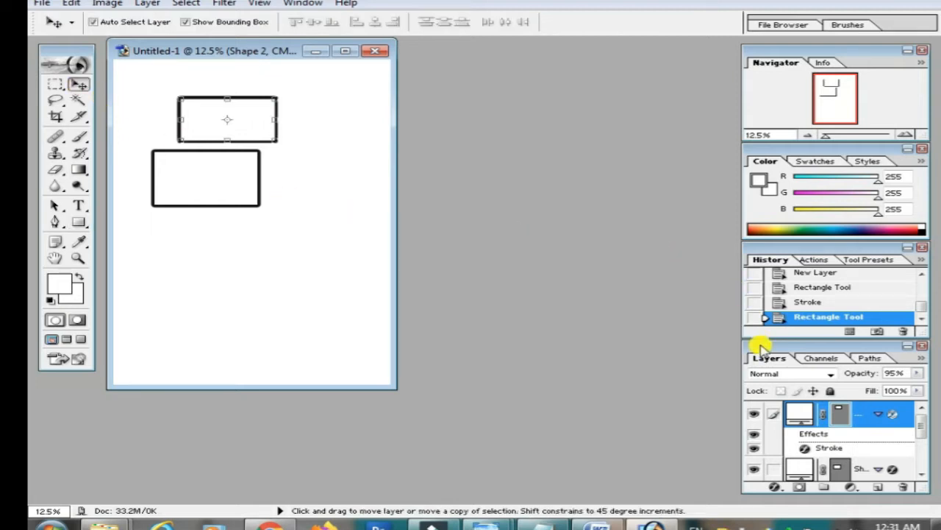
Step: Undo all drawing back to the blank page and add a new empty layer
key("ctrl+alt+z")
key("ctrl+alt+z")
key("ctrl+alt+z")
key("ctrl+alt+z")
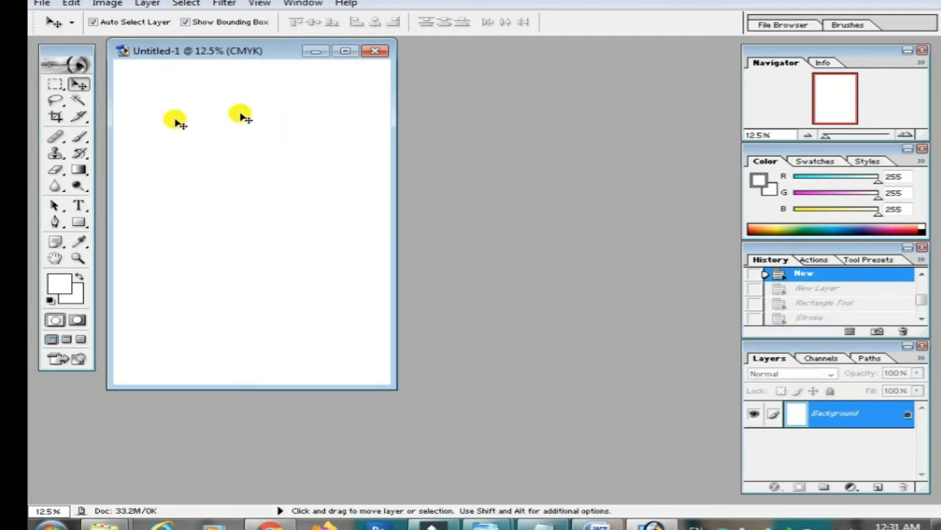
left_click(879, 488)
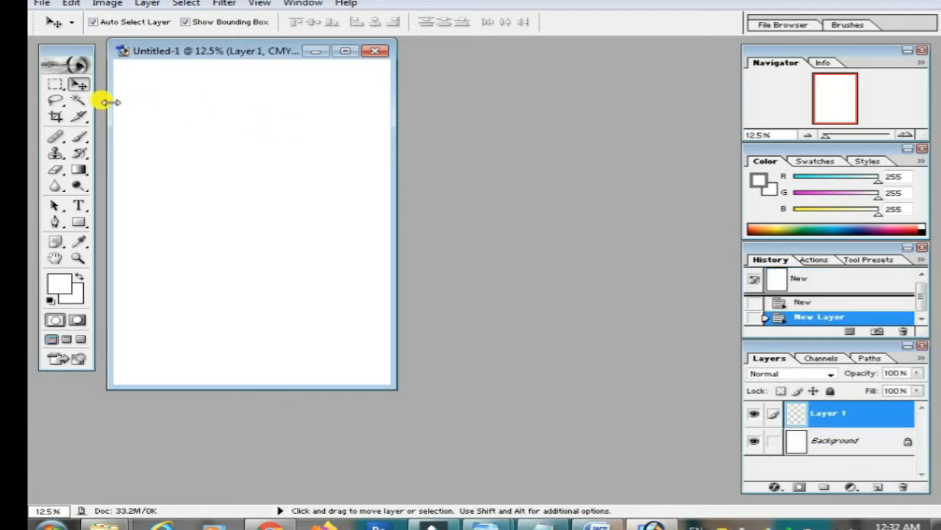
Step: Draw a rectangle shape as a page border just inside the edges of the blank page
left_click(78, 223)
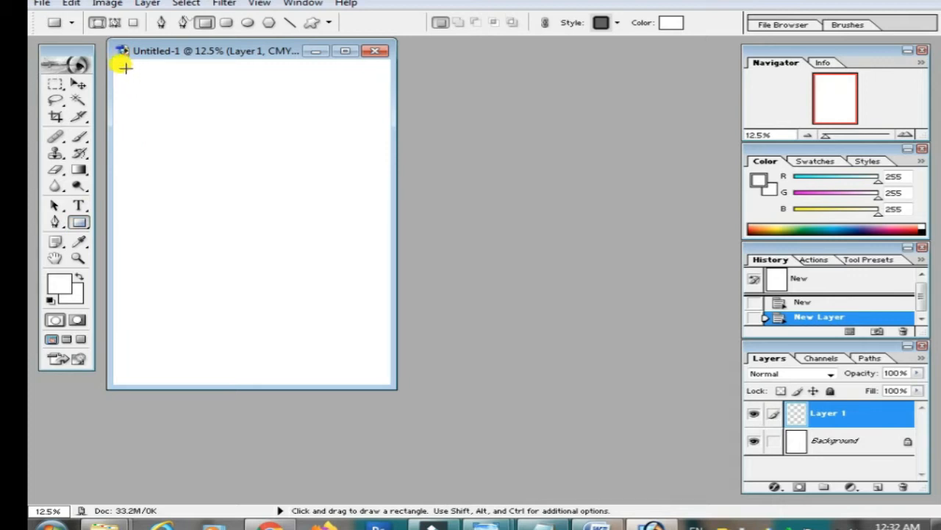
mouse_move(122, 67)
left_mouse_down()
mouse_move(157, 78)
mouse_move(282, 206)
mouse_move(337, 273)
mouse_move(379, 372)
left_mouse_up()
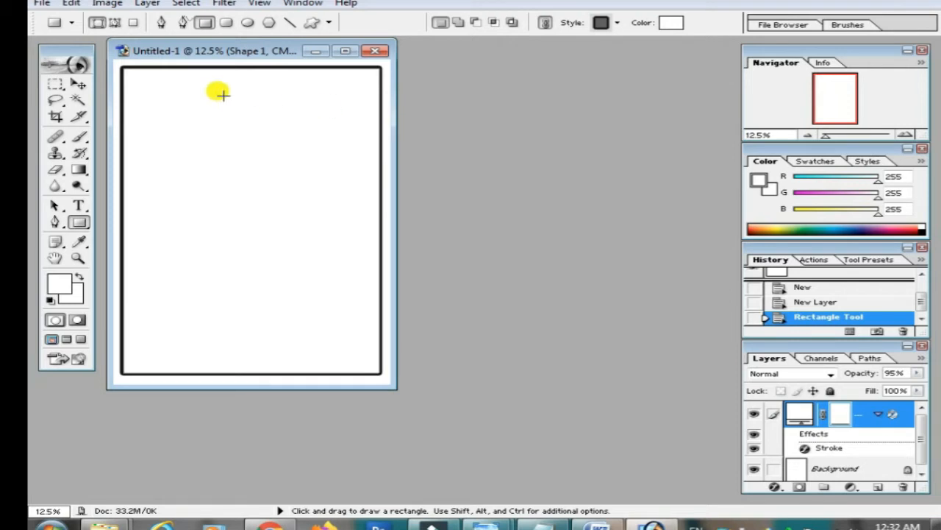
left_click(78, 84)
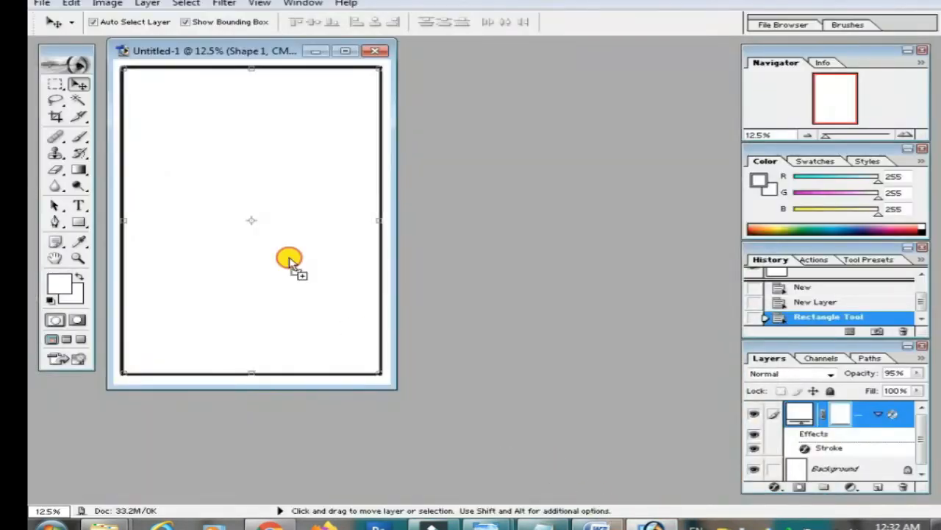
Step: Open images (4).jpg and copy its green Android banner into the Untitled-1 page, inside the upper part of the border
left_click_drag(289, 262, 165, 97)
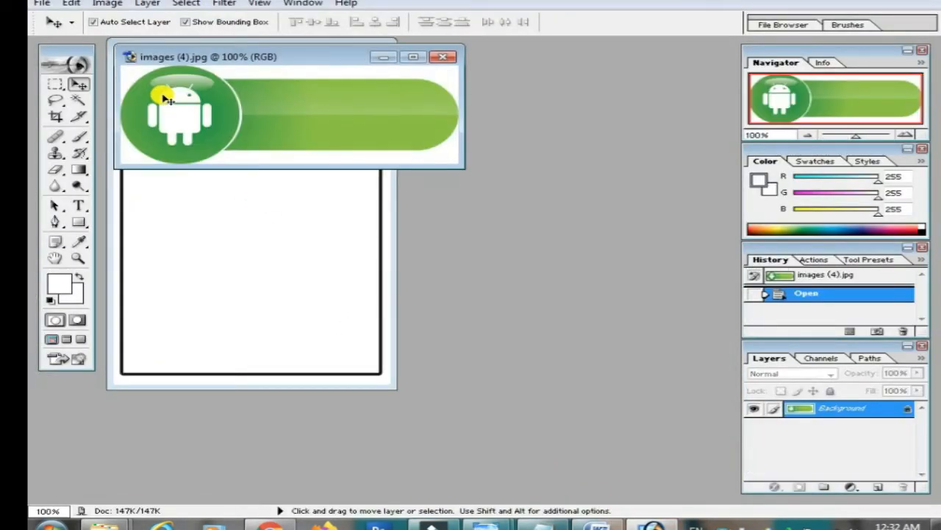
left_click_drag(225, 57, 230, 218)
left_click_drag(281, 276, 235, 97)
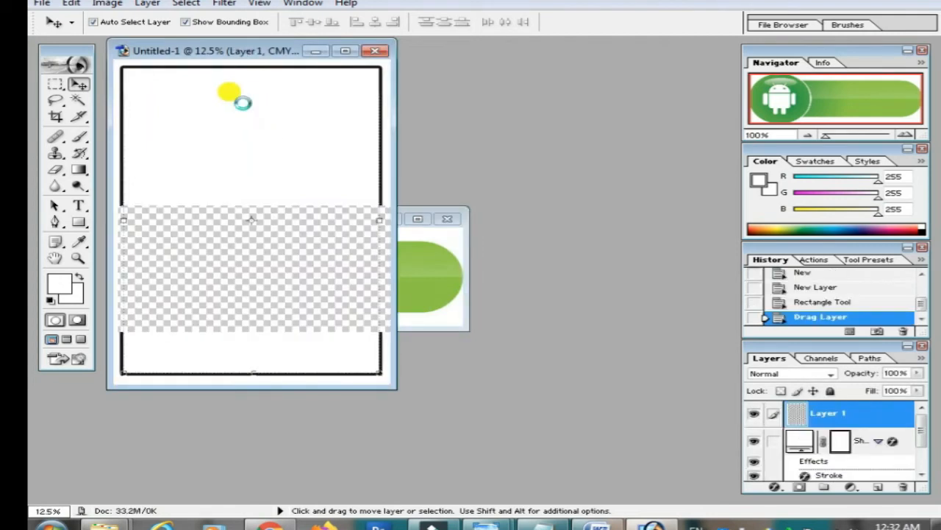
Step: Close the Navigator, Color, History and Layers palettes and maximize the Untitled-1 document window
left_click(925, 52)
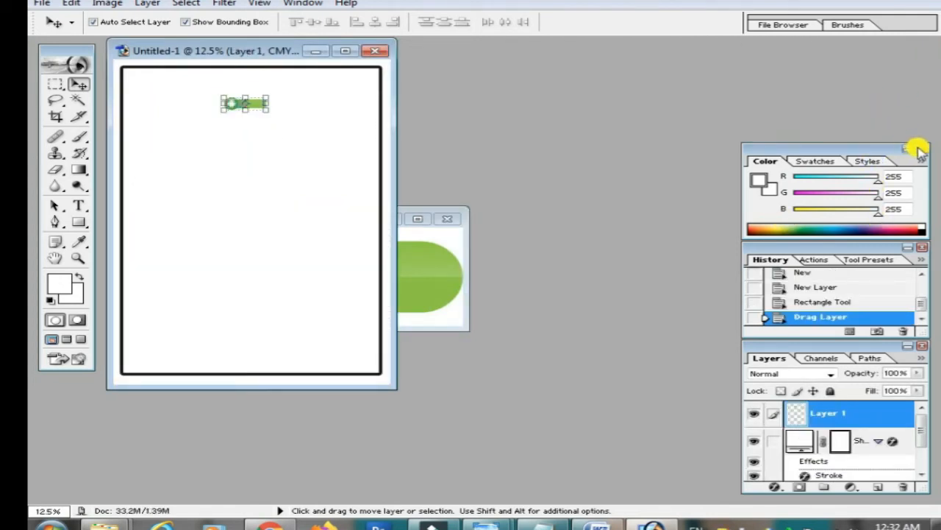
left_click(921, 150)
left_click(922, 248)
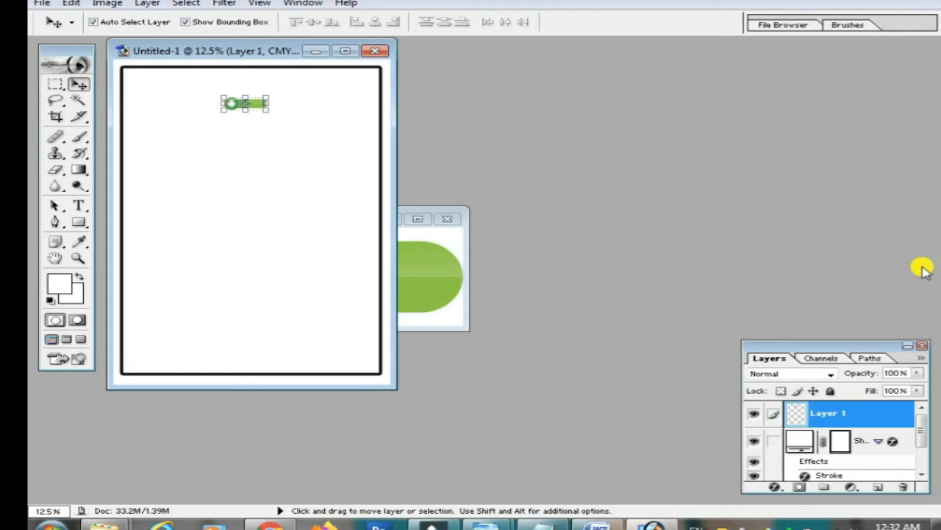
left_click(923, 348)
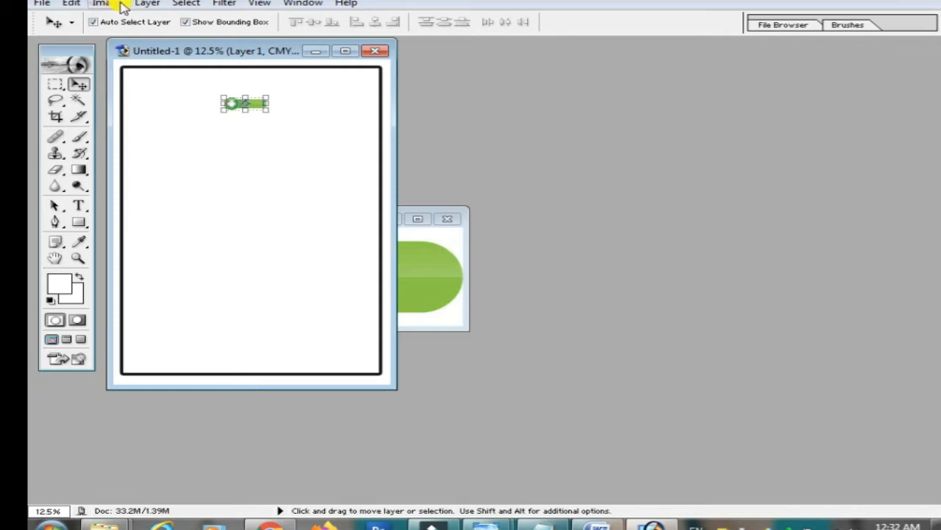
left_click(350, 51)
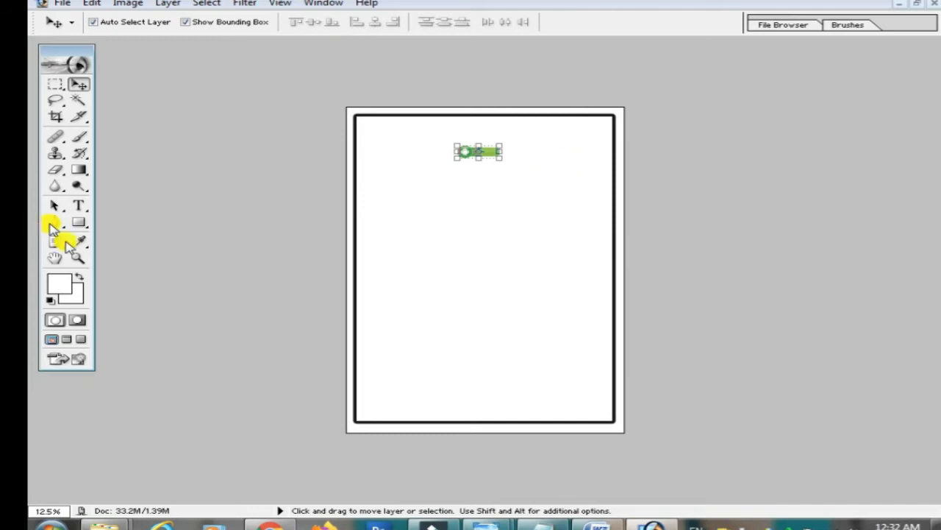
Step: Move the green Android banner to the upper-left corner inside the border
left_click(78, 258)
left_click(447, 205)
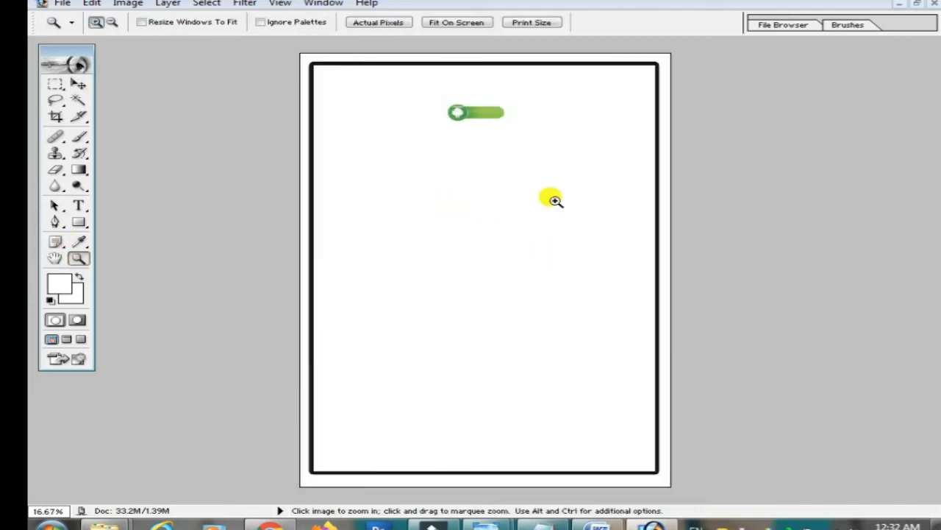
left_click(78, 84)
left_click_drag(468, 114, 366, 91)
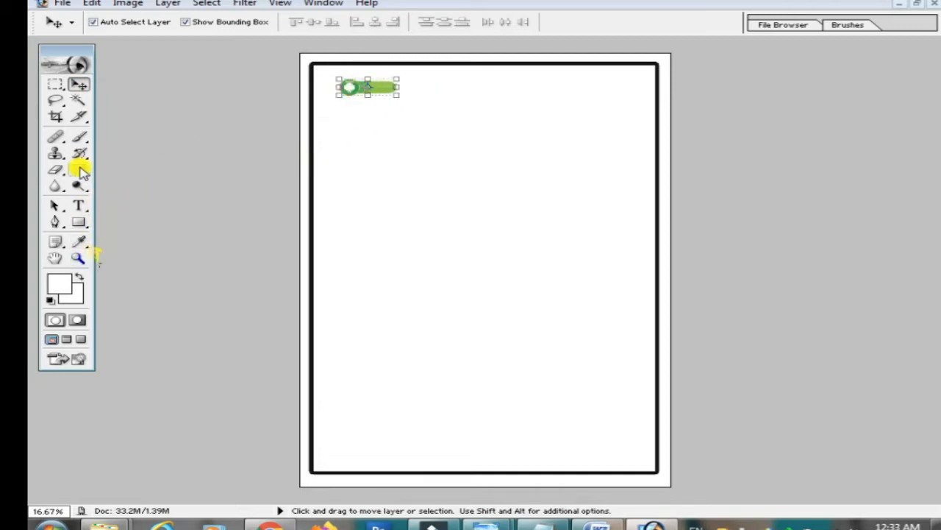
Step: Add the text "Zahid digital Media" in black 14 pt Arial Black to the right of the banner
left_click(79, 205)
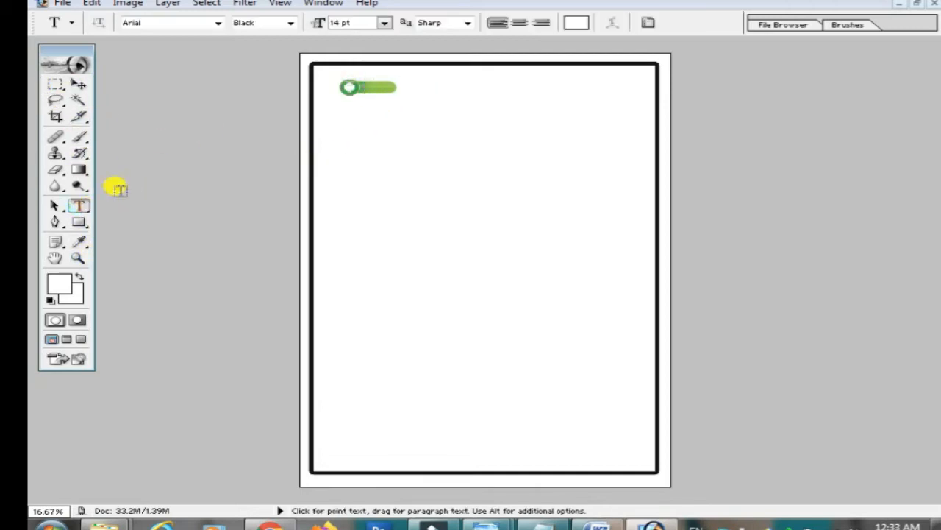
left_click(425, 99)
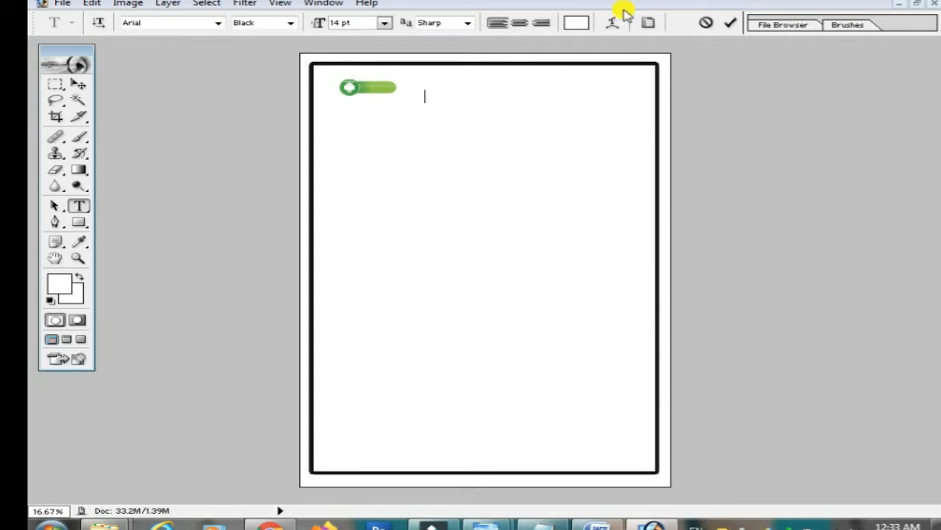
left_click(580, 23)
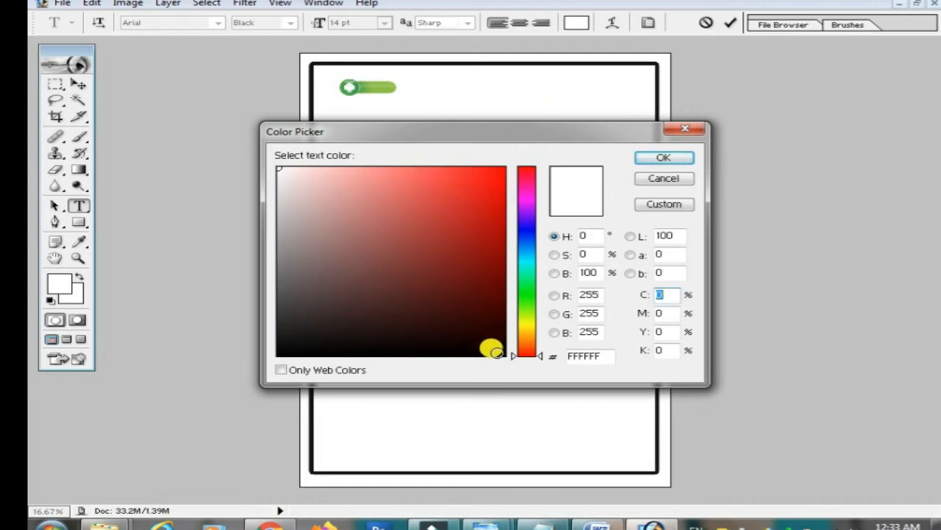
left_click(492, 351)
left_click(665, 156)
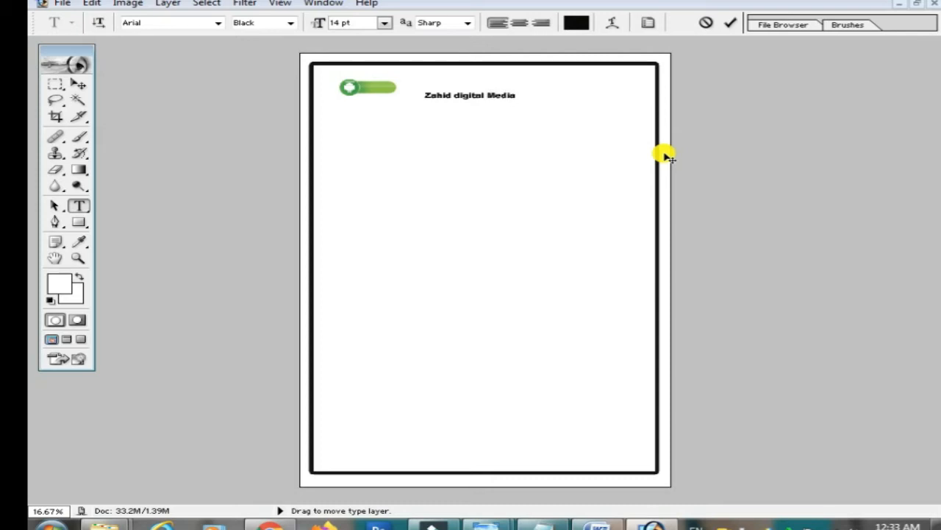
left_click(79, 84)
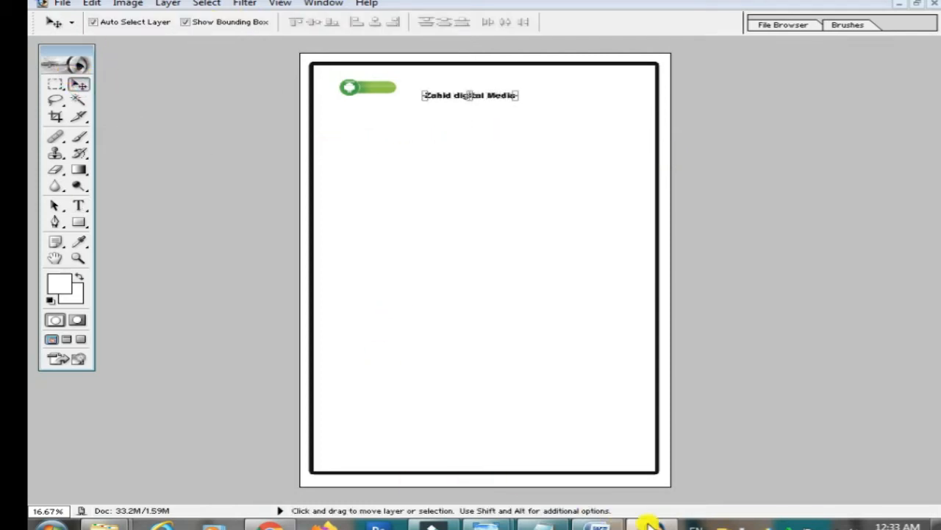
Step: Nudge the "Zahid digital Media" title up level with the green banner and slightly to the right
left_click(78, 257)
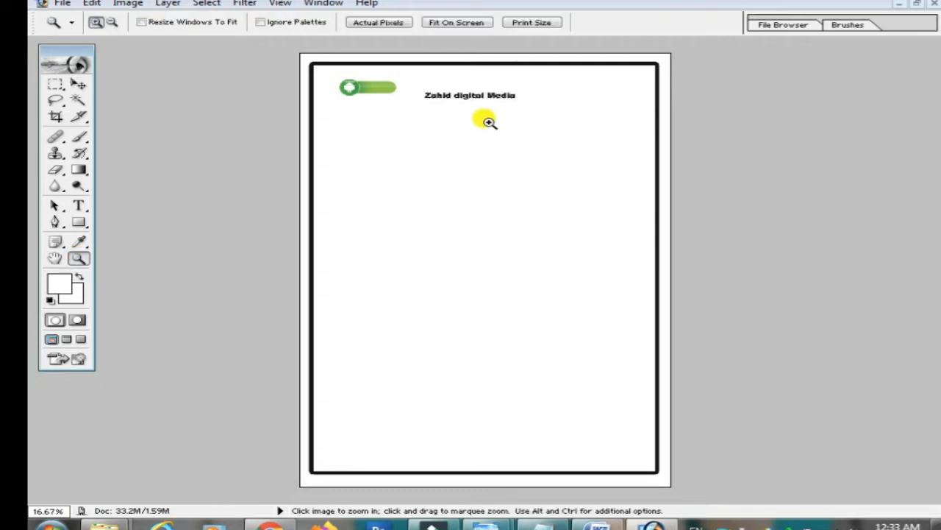
left_click(483, 114)
left_click(490, 120)
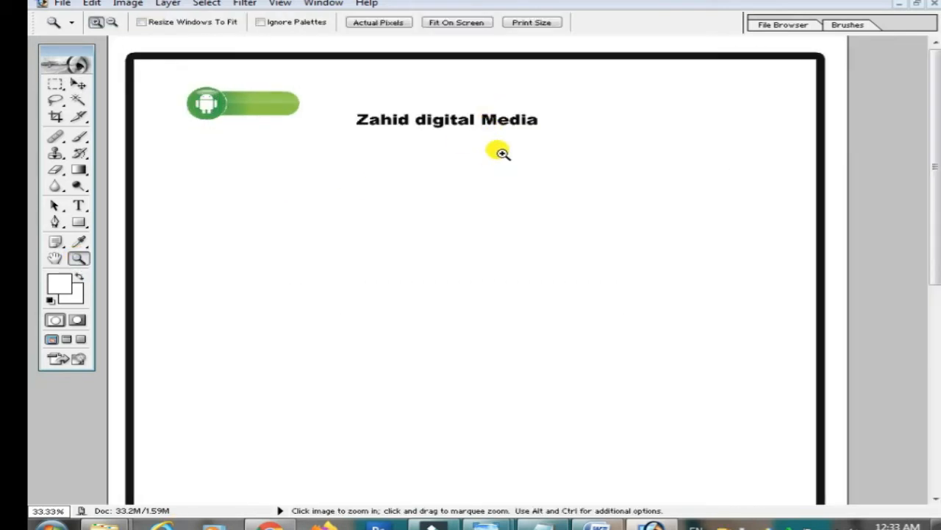
left_click(503, 153)
left_click(78, 84)
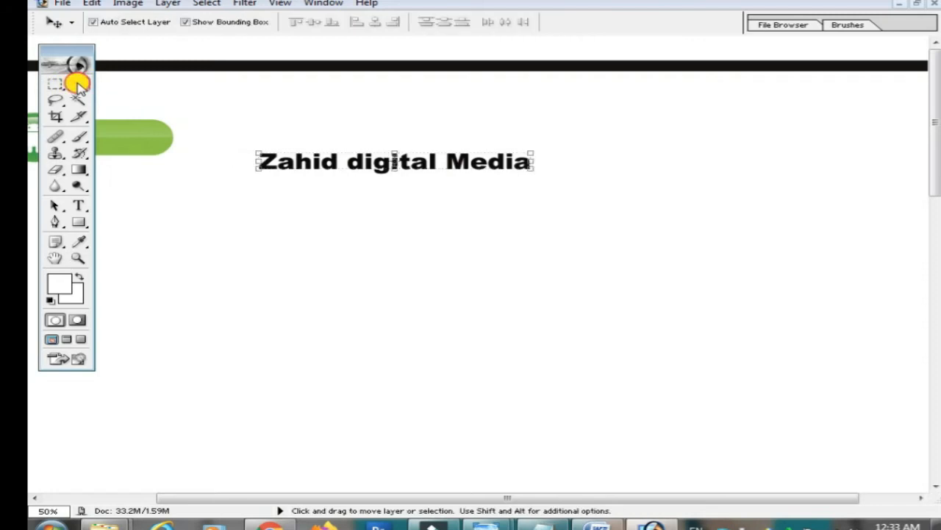
left_click(78, 205)
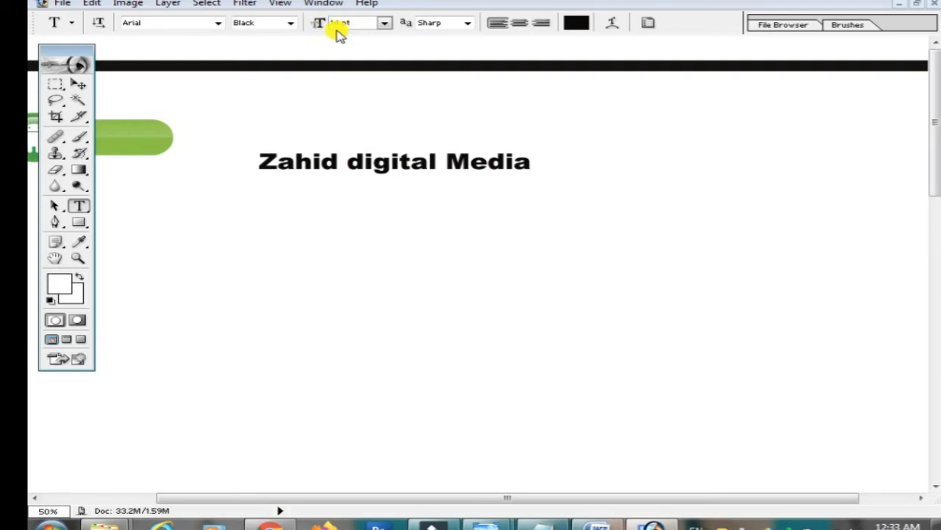
left_click(78, 85)
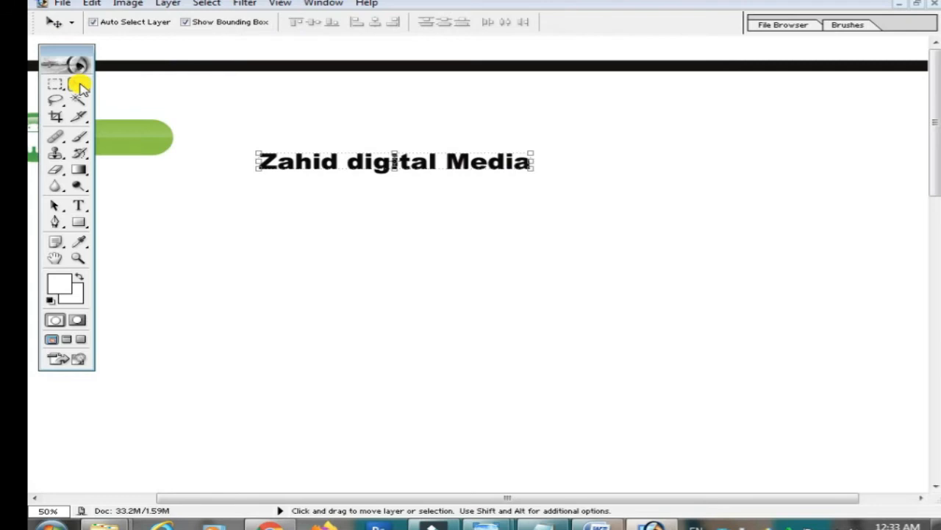
key("shift+Up")
key("shift+Up")
key("shift+Up")
key("shift+Up")
key("shift+Up")
key("shift+Up")
key("shift+Up")
key("shift+Up")
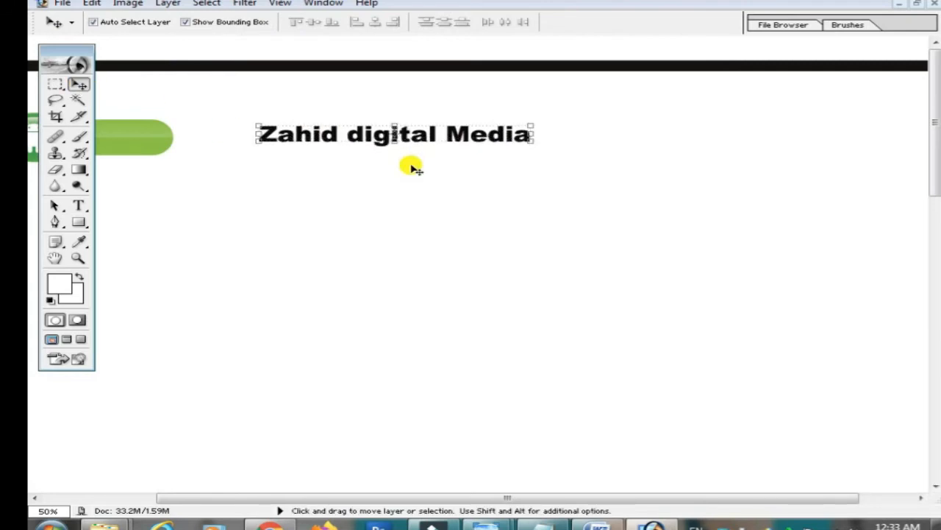
key("shift+Right")
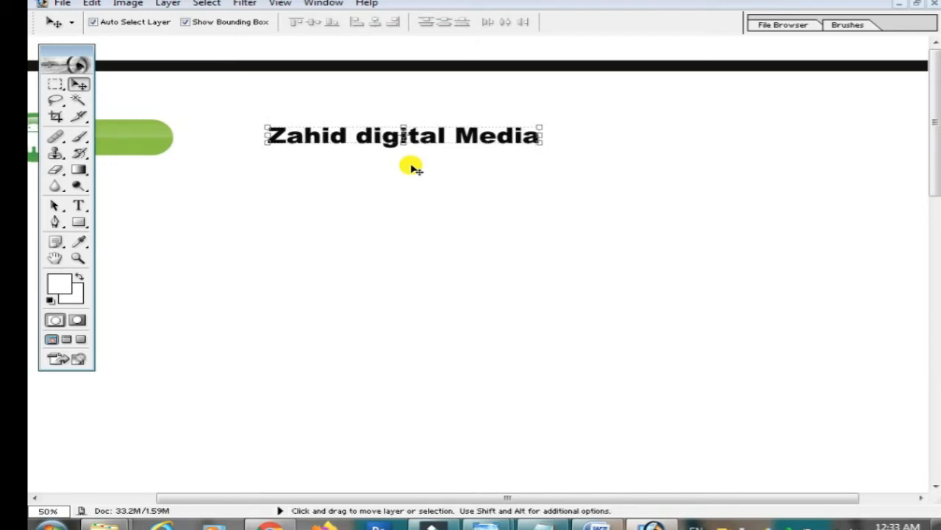
Step: Scale the "Zahid digital Media" title to about 166.5% width and 261.9% height
left_click_drag(544, 121, 714, 90)
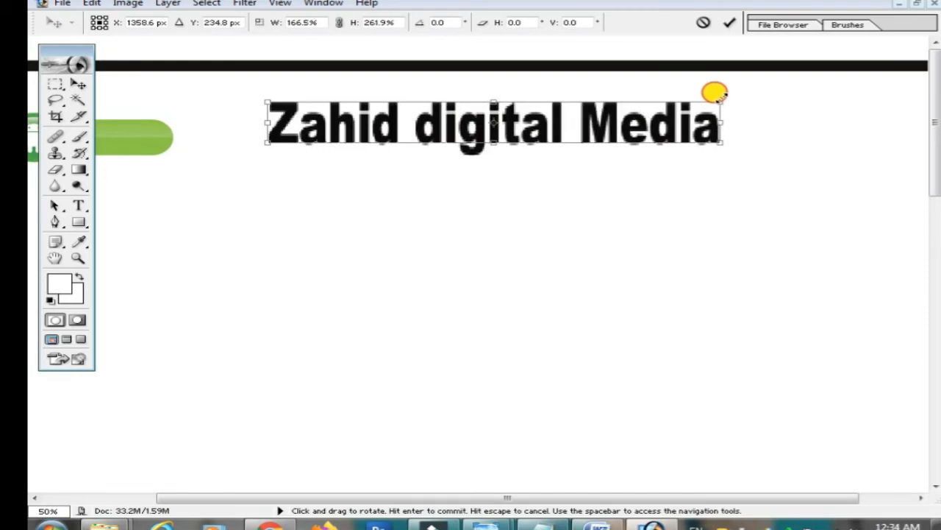
left_click(83, 85)
left_click(443, 197)
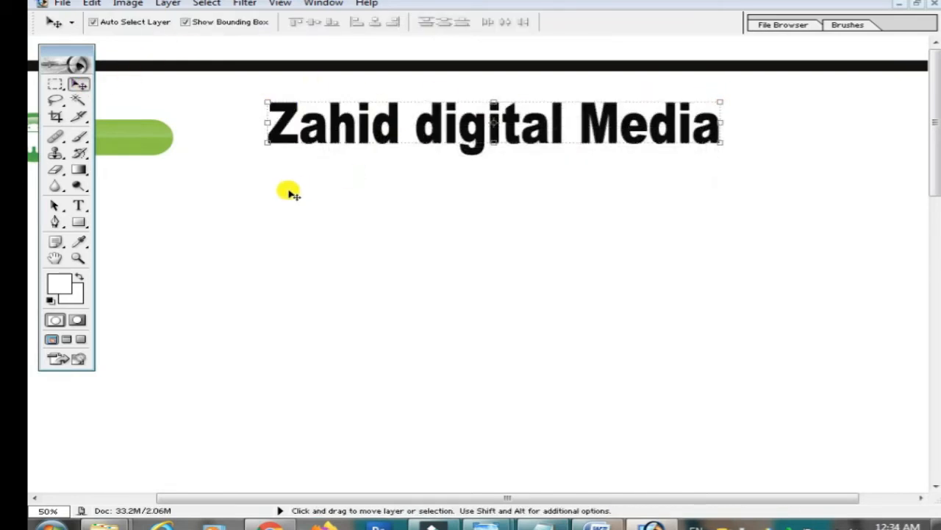
Step: Nudge the enlarged title slightly down to line up with the green banner
key("Down")
key("Down")
key("Down")
key("Down")
key("Down")
key("Down")
key("Down")
key("Down")
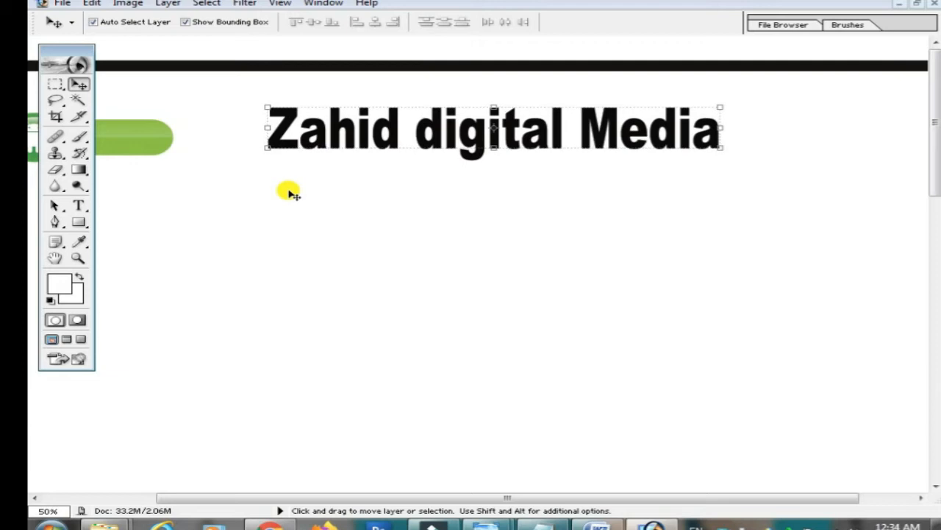
key("Down")
key("Down")
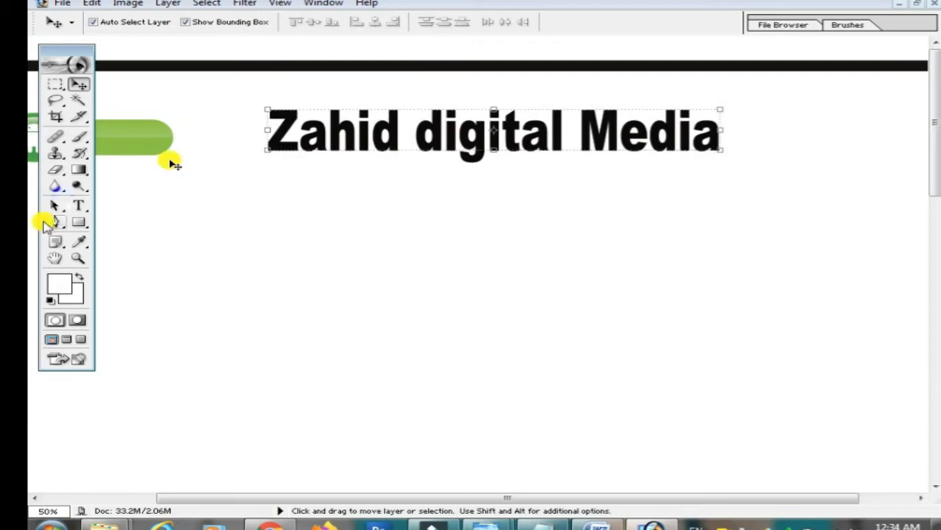
left_click(78, 259)
right_click(250, 187)
left_click(331, 264)
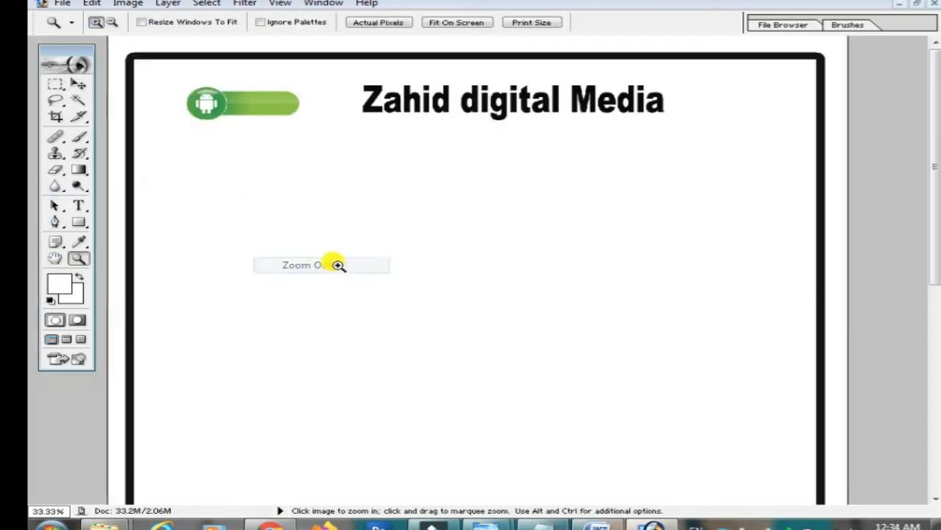
left_click(79, 86)
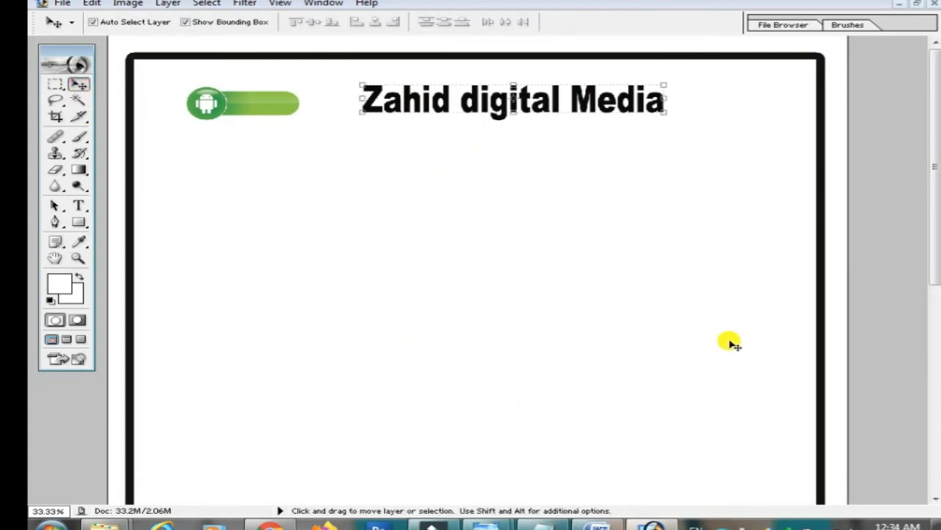
Step: Switch to the Notepad file with the admission form text and copy the "Date" line
left_click(542, 526)
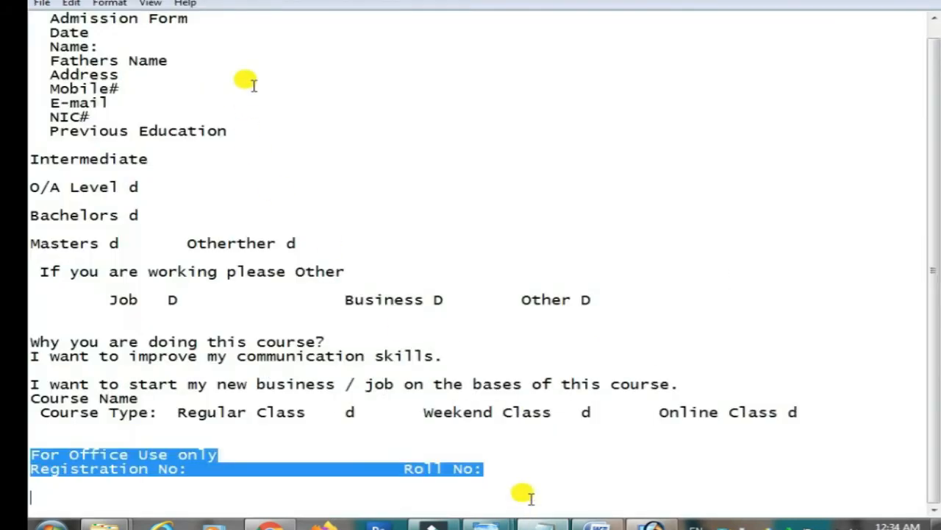
left_click(232, 76)
double_click(80, 32)
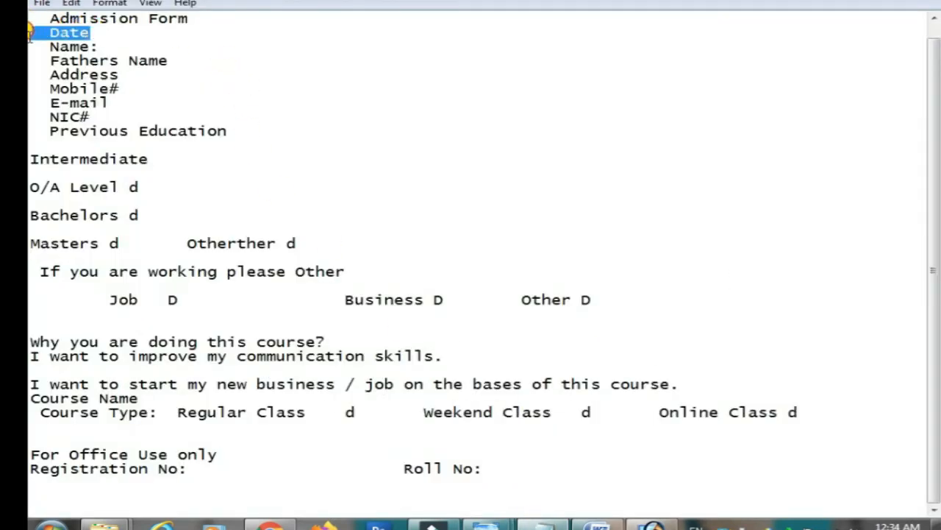
right_click(40, 30)
left_click(119, 80)
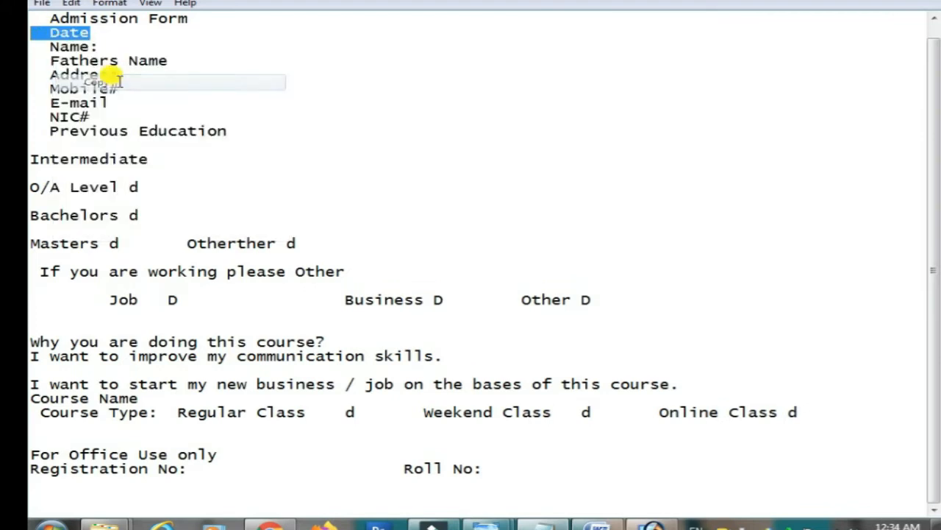
Step: Switch back to Photoshop and paste "Date" as a new text line just below the end of the "Zahid digital Media" title
left_click(652, 525)
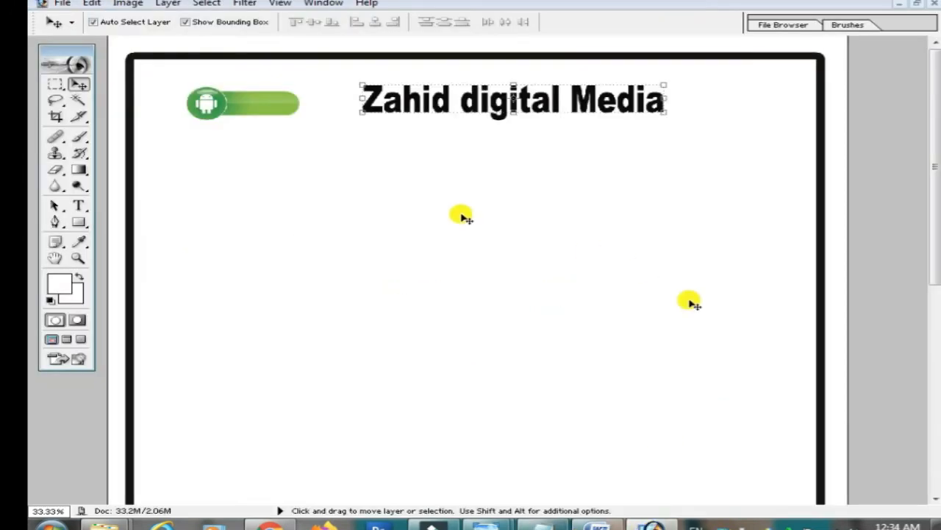
left_click(79, 205)
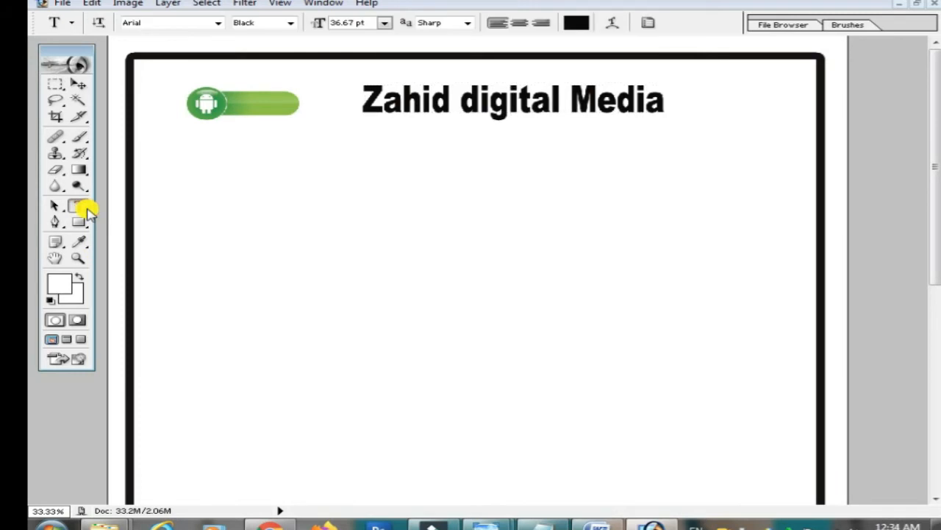
left_click(655, 142)
right_click(657, 144)
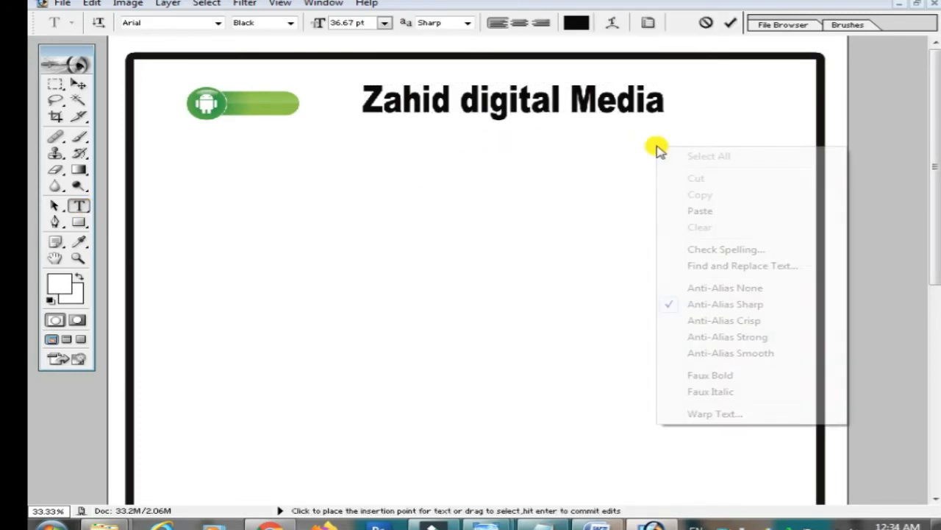
left_click(721, 211)
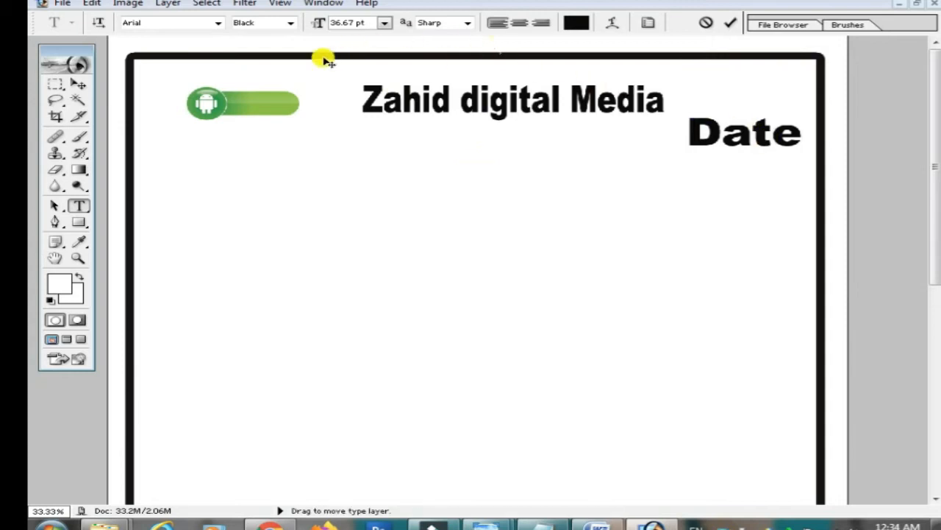
left_click(79, 84)
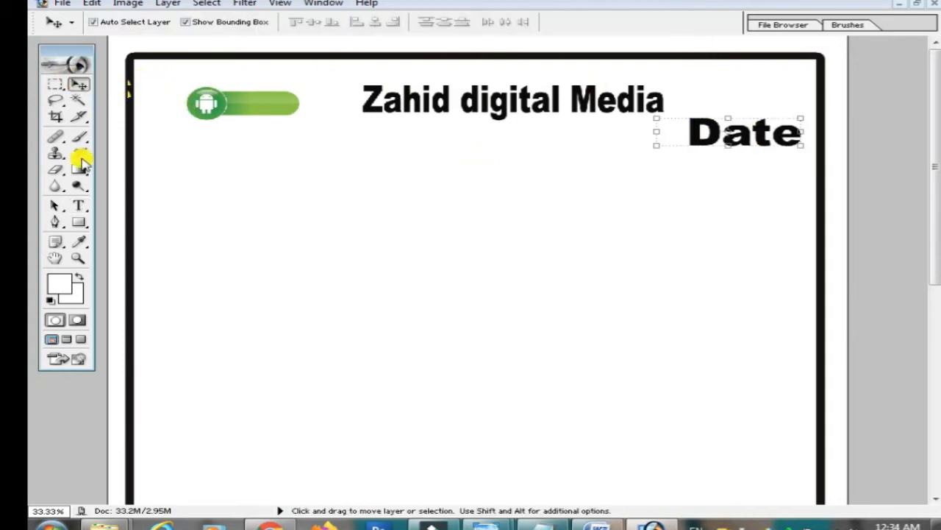
Step: Set the font size of the "Date" text to 14 pt
left_click(79, 206)
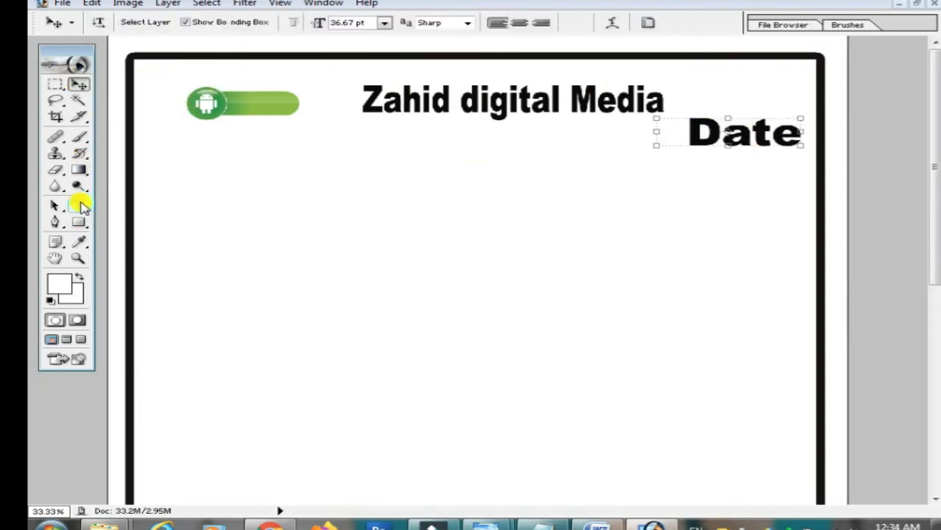
left_click(384, 23)
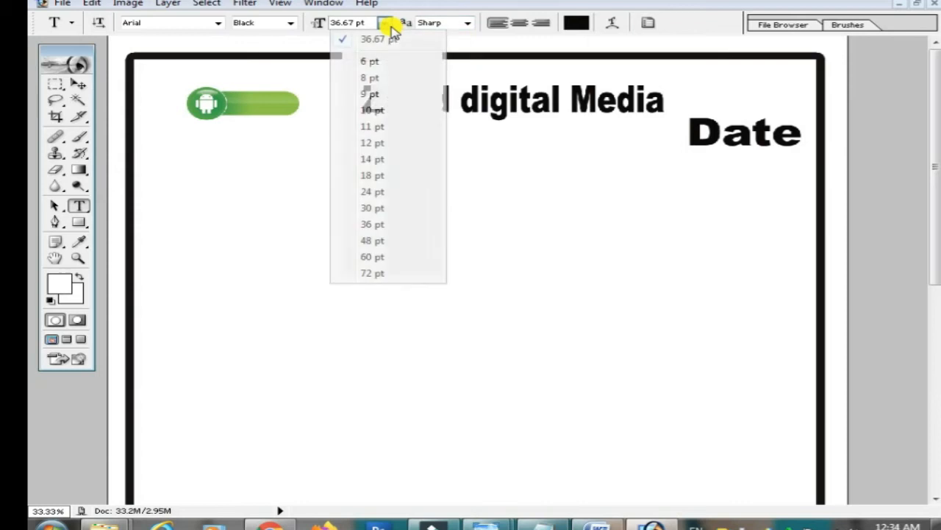
left_click(374, 156)
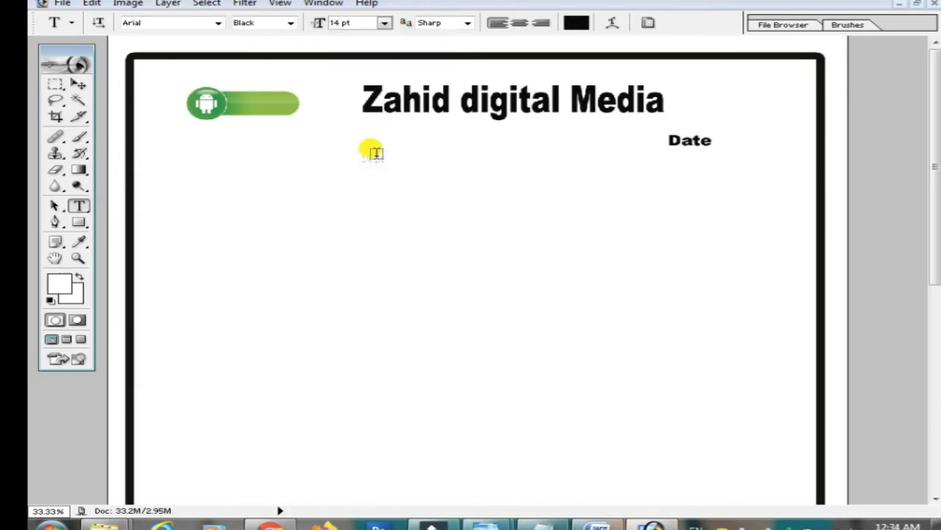
Step: Nudge the "Date" label left until it starts beneath the last letters of the "Zahid digital Media" title
left_click(80, 84)
key("Left")
key("Left")
key("Left")
key("Left")
key("Left")
key("Left")
key("Left")
key("Left")
key("Left")
key("Left")
key("Left")
key("Left")
key("Left")
key("Left")
key("Left")
key("Left")
key("Left")
key("Left")
key("Left")
key("Left")
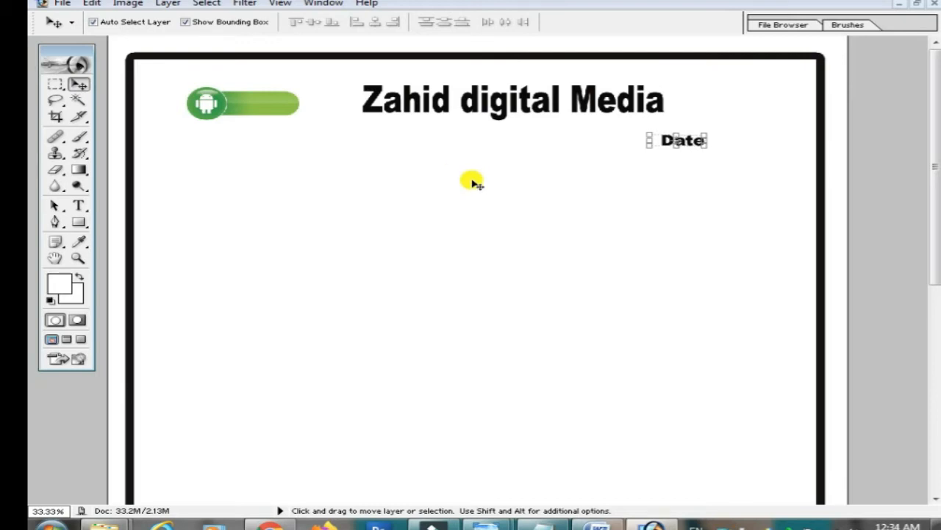
key("Left")
key("Left")
key("Left")
key("Left")
key("Left")
key("Left")
key("Left")
key("Left")
key("Left")
key("Left")
key("Left")
key("Left")
key("Left")
key("Left")
key("Left")
key("Left")
key("Left")
key("Left")
key("Left")
key("Left")
key("Left")
key("Left")
key("Left")
key("Left")
key("Left")
key("Left")
key("Left")
key("Left")
key("Left")
key("Left")
key("Left")
key("Left")
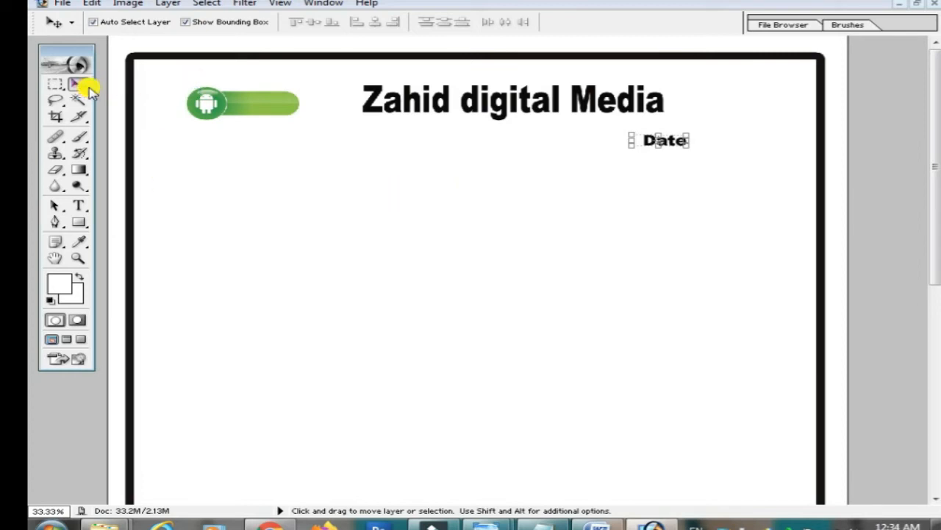
Step: Add a colon and a line of underscores after "Date", extending the blank line to the page border
left_click(79, 205)
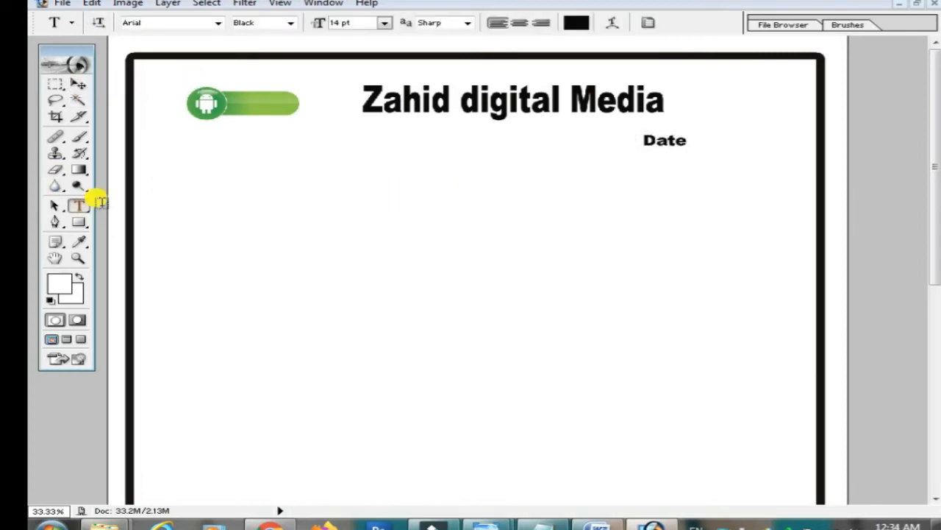
left_click(692, 140)
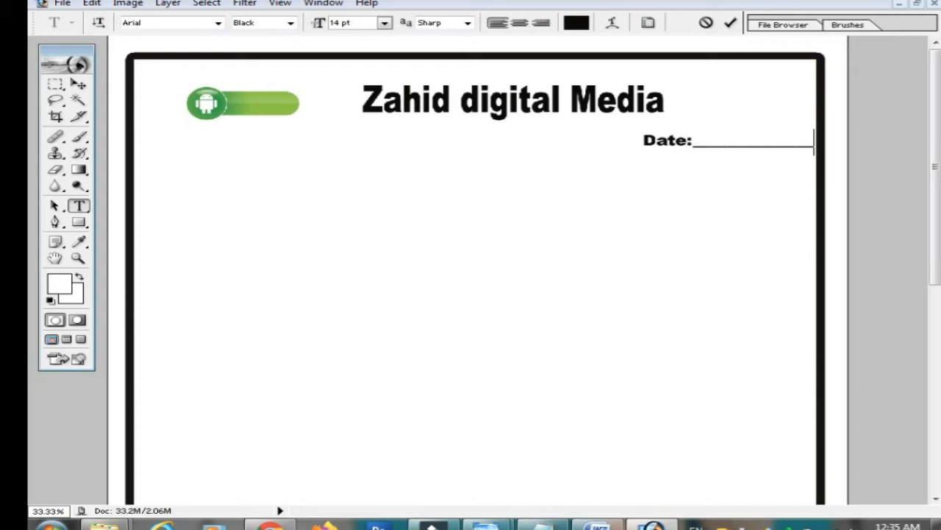
Step: Switch to the Notepad file with the form text and copy the "Admission Form" line
key("alt+Tab")
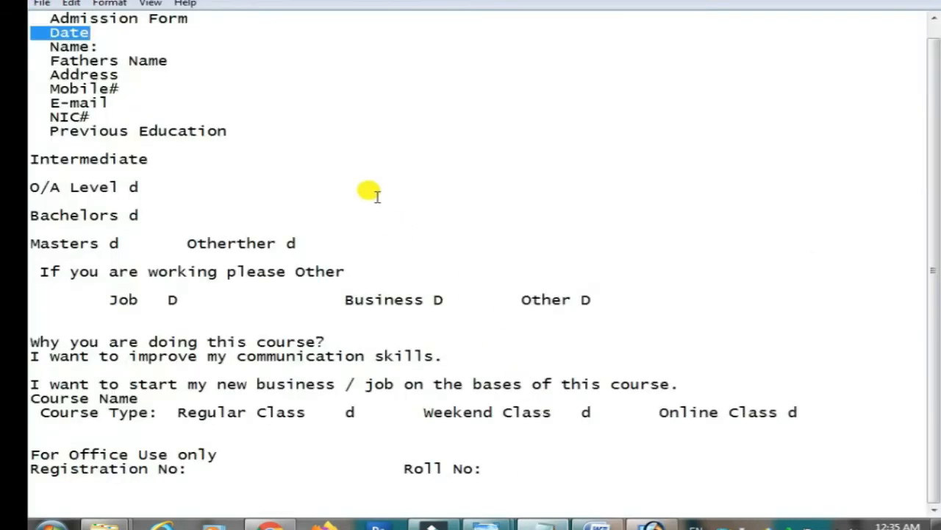
left_click(288, 91)
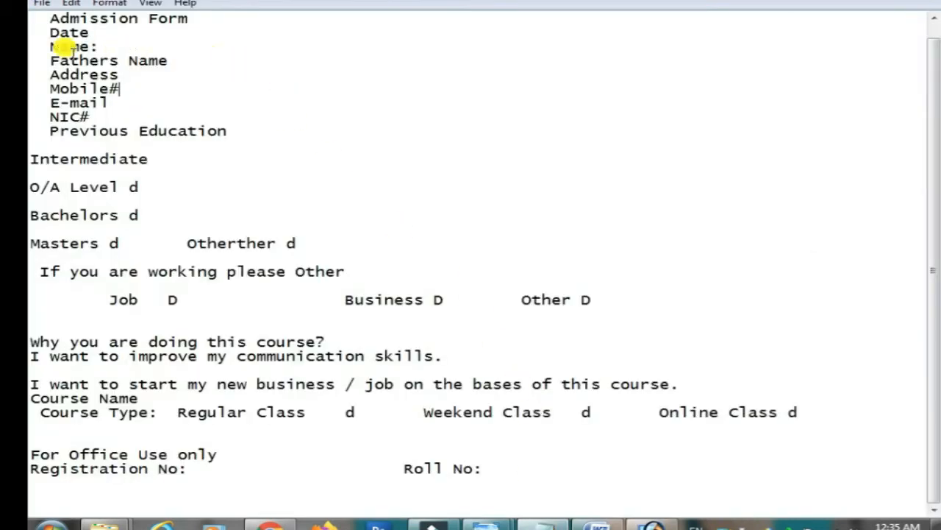
left_click(49, 18)
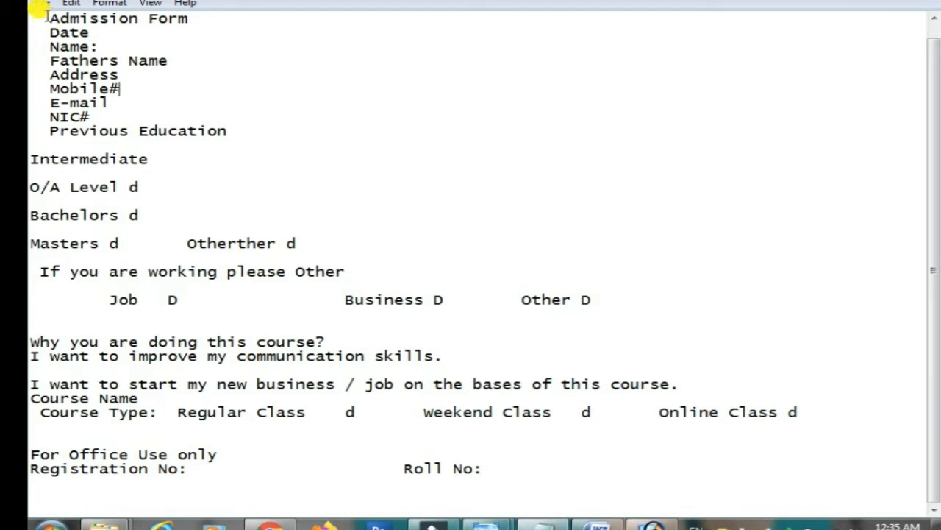
left_click_drag(40, 9, 153, 28)
right_click(152, 28)
left_click(214, 80)
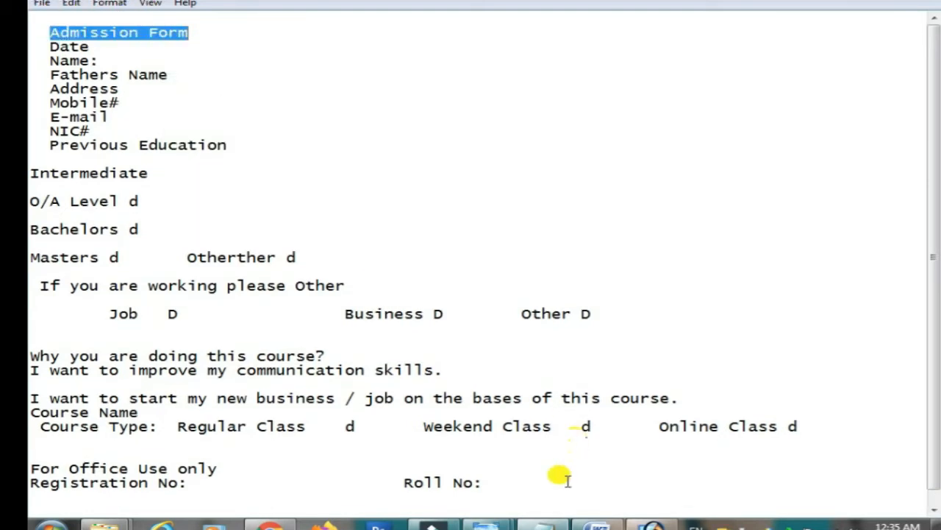
Step: Return to Photoshop, commit the date line and paste "Admission Form" as a new text line below the green banner
left_click(652, 523)
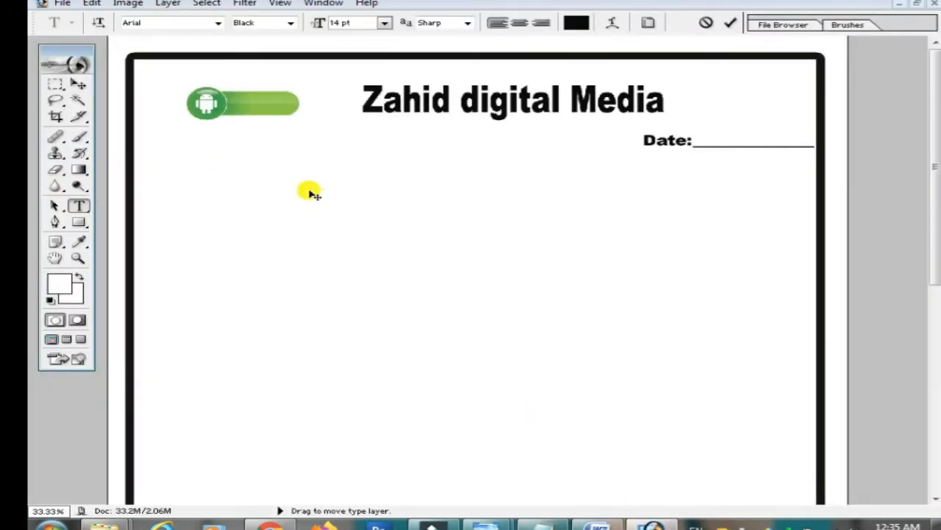
left_click(79, 85)
left_click(80, 205)
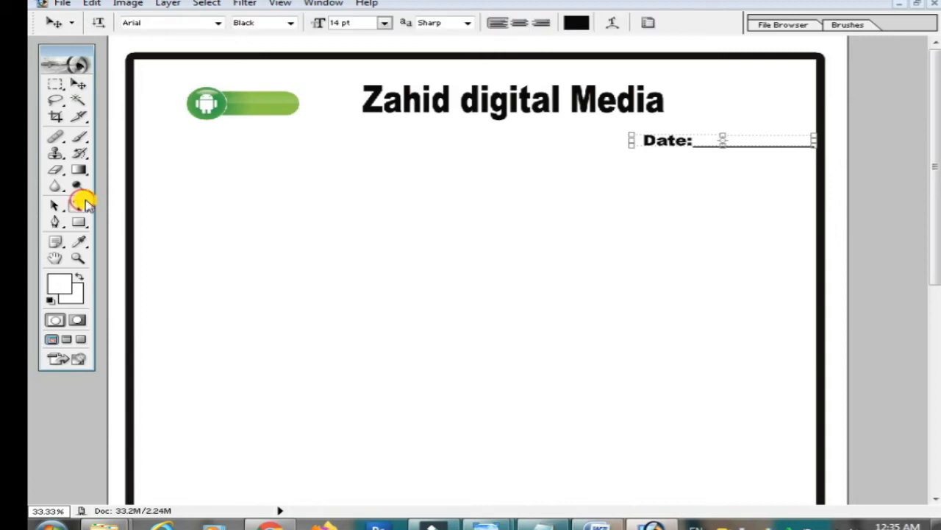
right_click(292, 188)
left_click(382, 251)
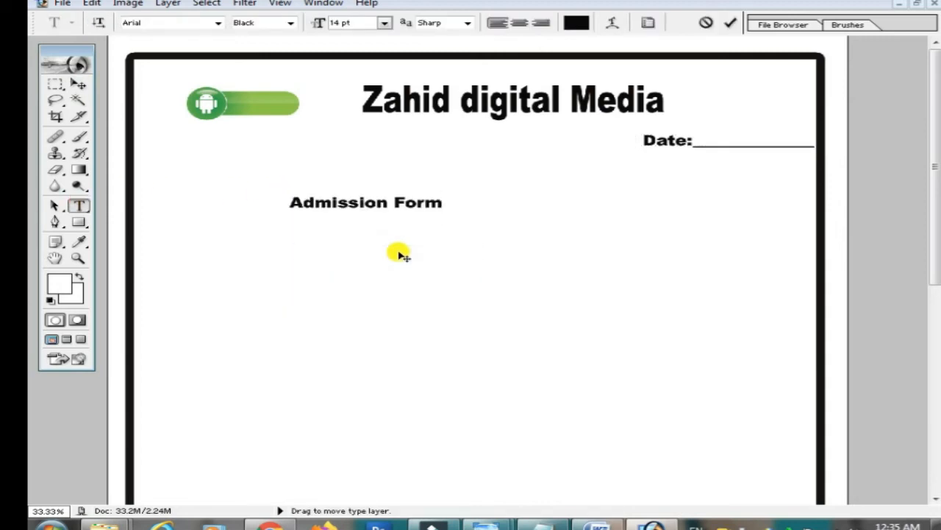
left_click(79, 85)
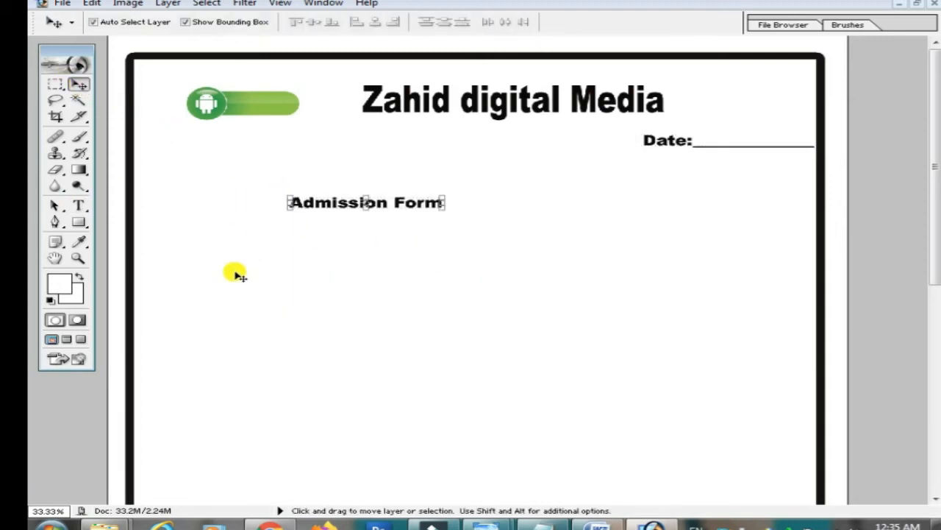
Step: Nudge the "Admission Form" heading up and right until it sits roughly centred under the title, slightly below the date line
key("shift+Up")
key("shift+Up")
key("shift+Up")
key("shift+Up")
key("shift+Up")
key("shift+Up")
key("shift+Up")
key("shift+Up")
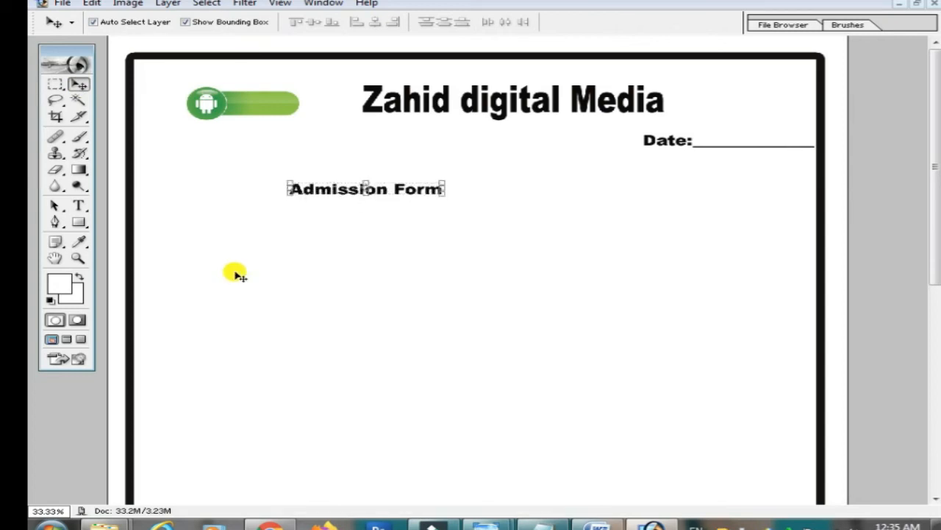
key("shift+Up")
key("shift+Up")
key("shift+Up")
key("shift+Up")
key("shift+Up")
key("shift+Up")
key("shift+Up")
key("shift+Up")
key("shift+Up")
key("shift+Up")
key("shift+Up")
key("shift+Up")
key("shift+Up")
key("shift+Up")
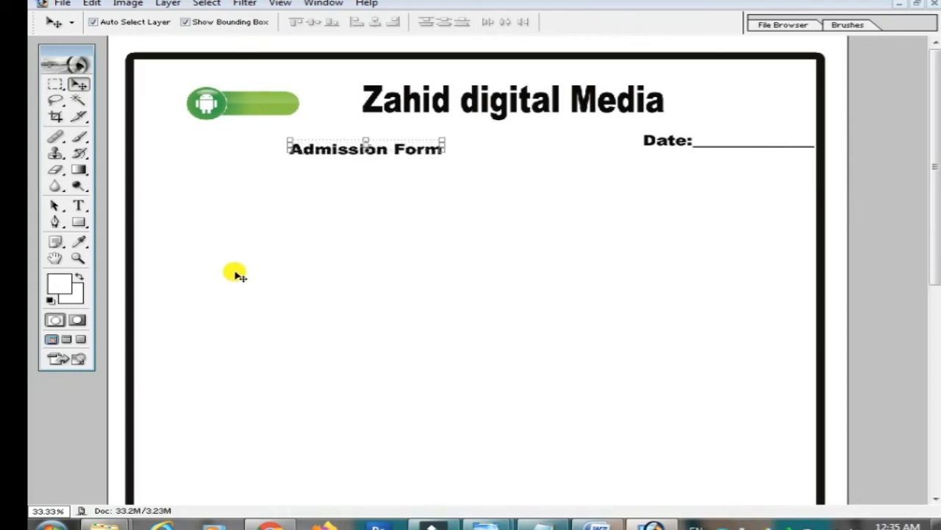
key("shift+Up")
key("shift+Up")
key("shift+Up")
key("shift+Right")
key("shift+Right")
key("shift+Right")
key("shift+Right")
key("shift+Right")
key("shift+Right")
key("shift+Right")
key("shift+Right")
key("shift+Right")
key("shift+Right")
key("shift+Right")
key("shift+Right")
key("shift+Right")
key("shift+Right")
key("shift+Right")
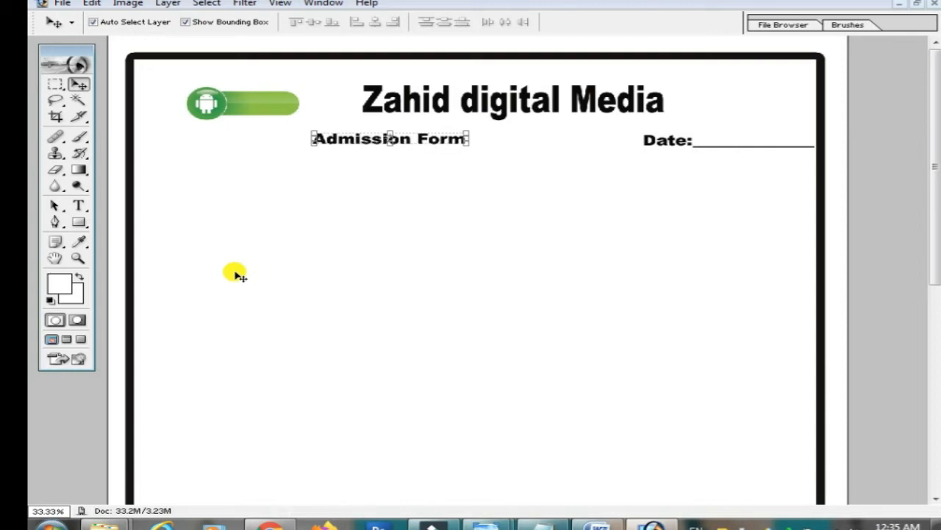
key("shift+Right")
key("shift+Right")
key("shift+Right")
key("shift+Right")
key("shift+Right")
key("shift+Right")
key("shift+Right")
key("shift+Right")
key("shift+Right")
key("shift+Right")
key("shift+Right")
key("shift+Right")
key("shift+Right")
key("shift+Right")
key("shift+Right")
key("shift+Right")
key("shift+Right")
key("shift+Right")
key("shift+Right")
key("shift+Right")
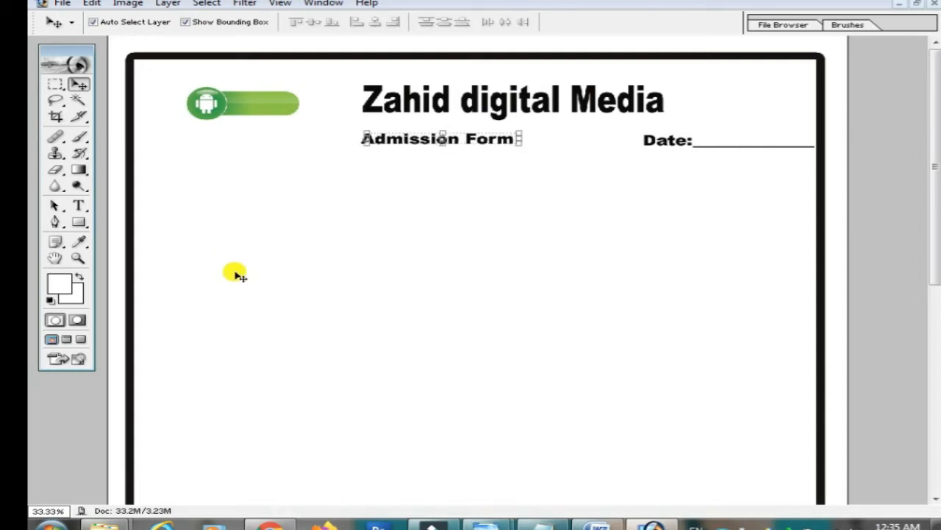
key("shift+Right")
key("shift+Right")
key("shift+Right")
key("shift+Right")
key("shift+Right")
key("shift+Right")
key("shift+Right")
key("shift+Right")
key("shift+Right")
key("shift+Right")
key("shift+Down")
key("shift+Down")
key("shift+Down")
key("shift+Down")
key("shift+Down")
key("shift+Down")
key("shift+Down")
key("shift+Down")
key("shift+Down")
key("shift+Down")
key("shift+Down")
key("shift+Down")
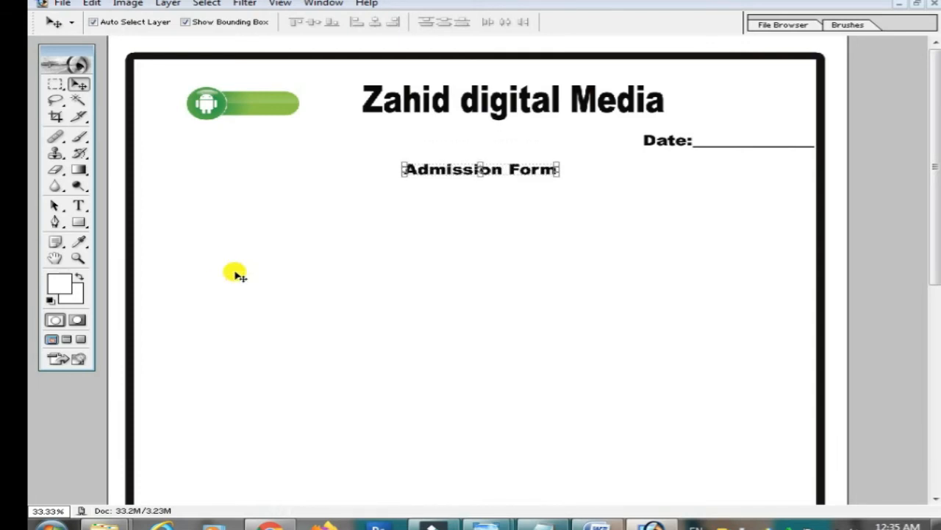
Step: Nudge the "Admission Form" heading further down below the date line
key("shift+Down")
key("shift+Down")
key("shift+Down")
key("shift+Down")
key("shift+Down")
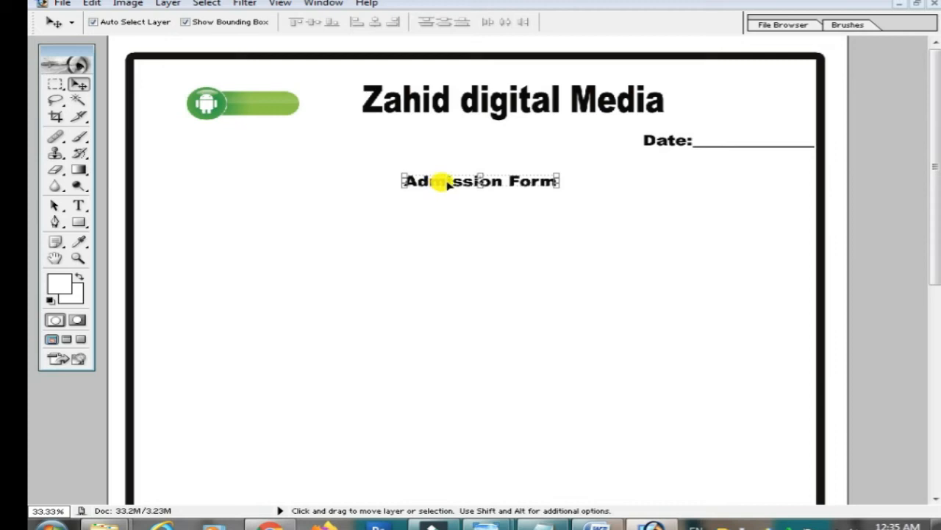
Step: Step back through the history until the "Admission Form" heading and the date line are removed, keeping the border, banner and title
key("alt")
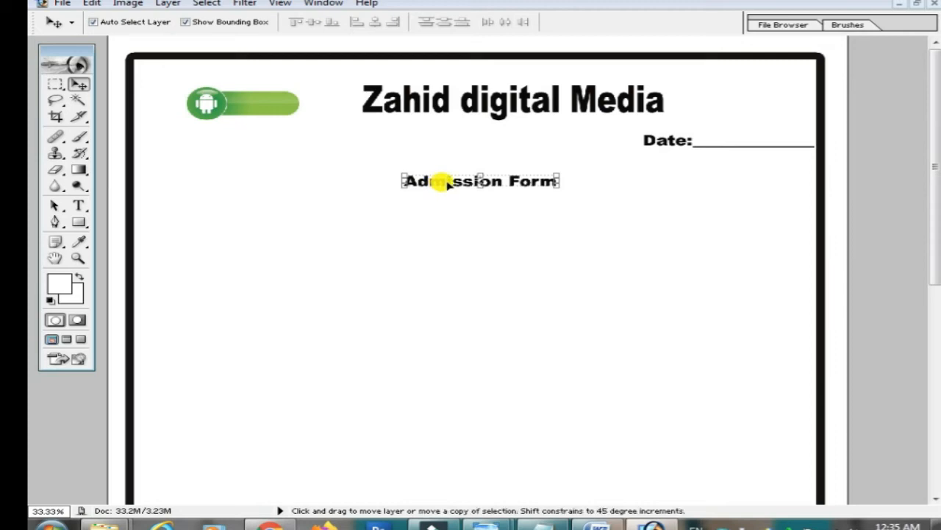
key("ctrl+alt+z")
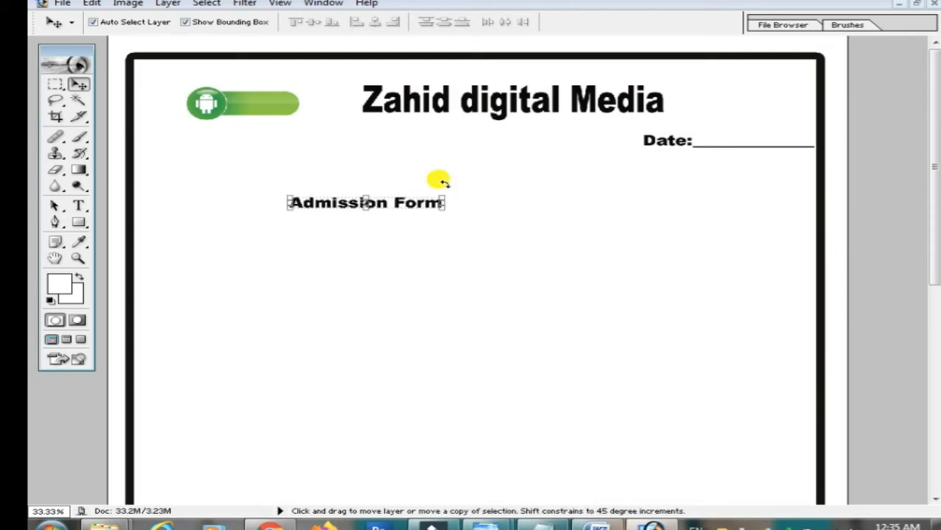
key("ctrl+alt+z")
key("ctrl+alt+z")
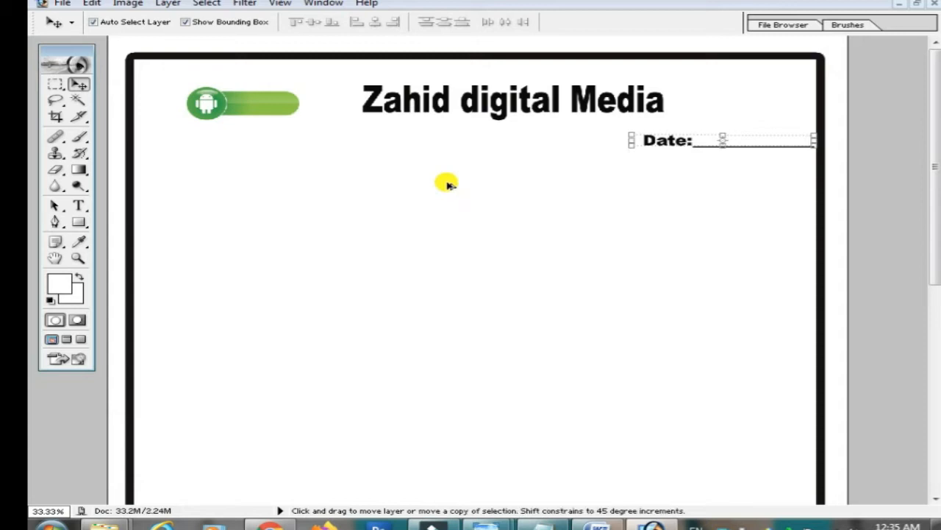
key("ctrl+alt+z")
key("ctrl+alt+z")
key("ctrl+alt+z")
key("ctrl+alt+z")
key("ctrl+alt+z")
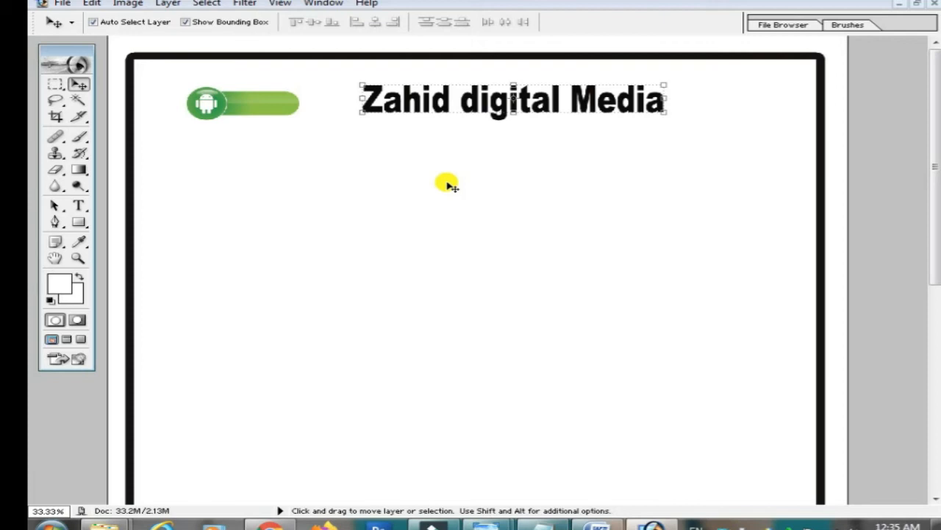
Step: Draw a wide, shallow rectangle with the thick black outline style directly below the title
left_click(544, 526)
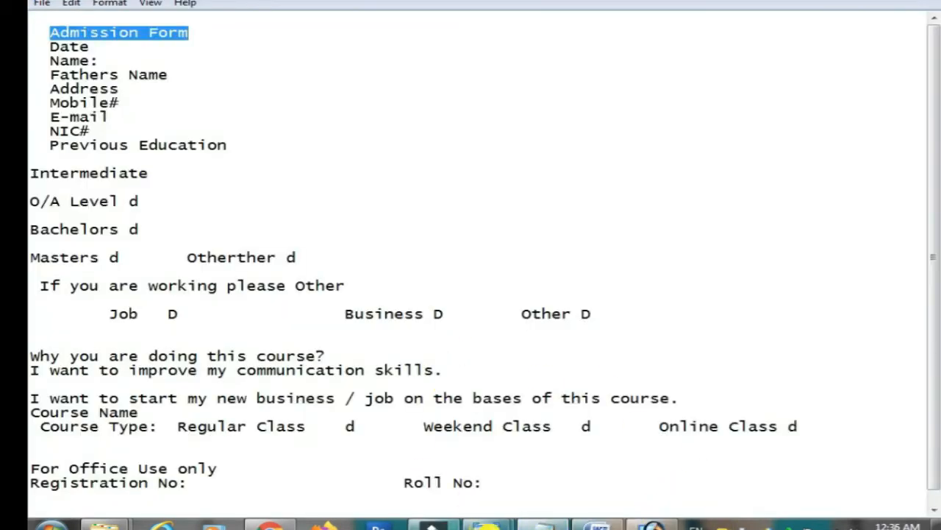
left_click(637, 526)
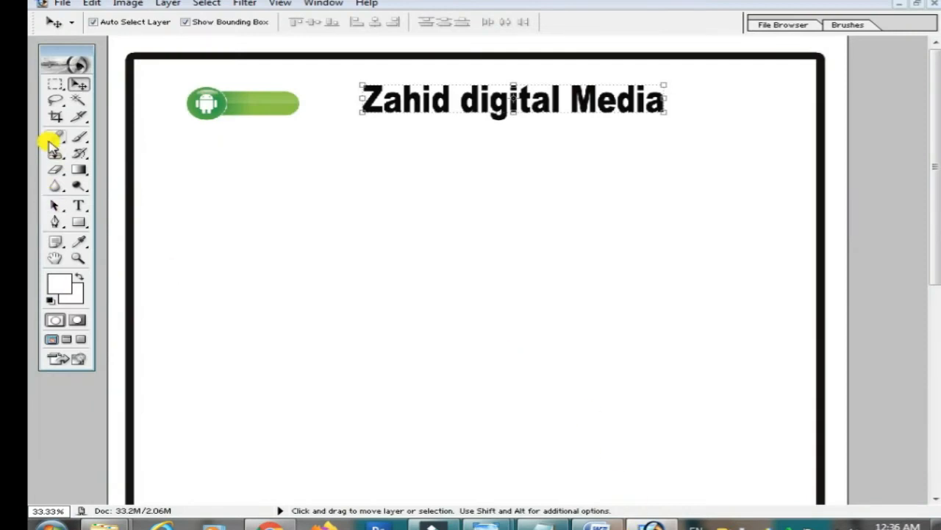
left_click(79, 222)
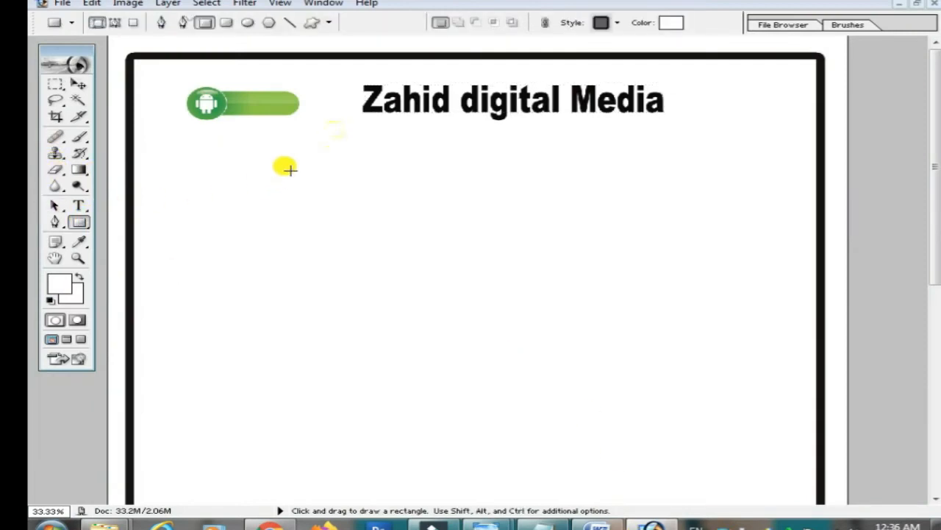
left_click_drag(334, 135, 671, 163)
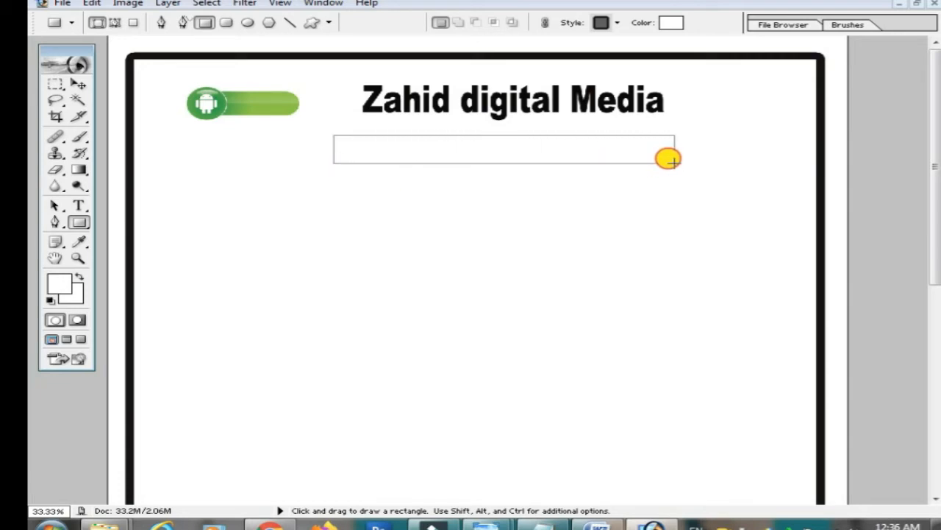
left_click_drag(677, 162, 677, 162)
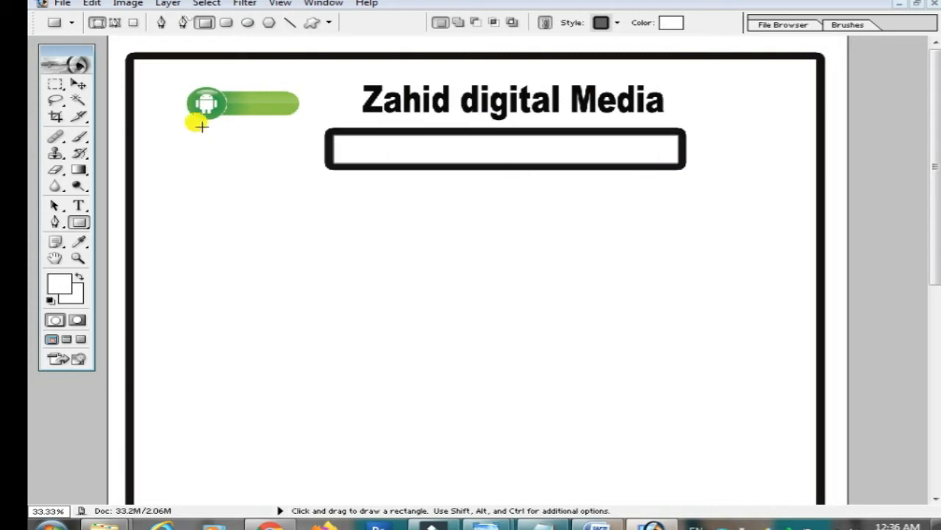
Step: Narrow the rectangle below the title from its left side to about 94.8% width and apply the transformation
left_click(79, 84)
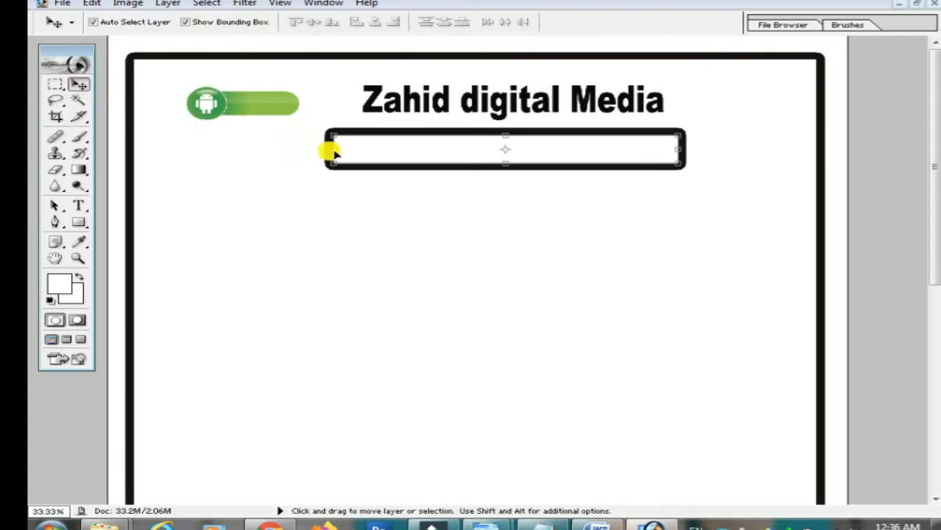
left_click_drag(330, 148, 349, 150)
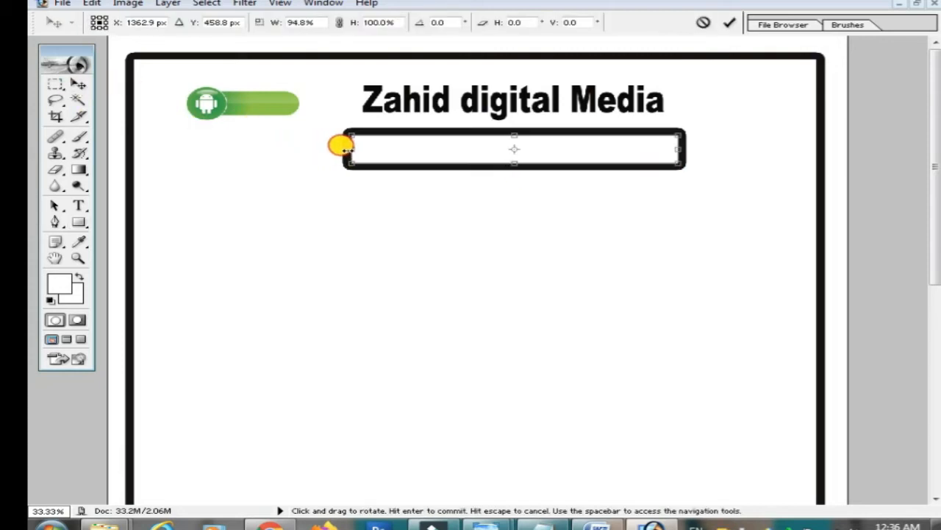
left_click(79, 83)
left_click(428, 194)
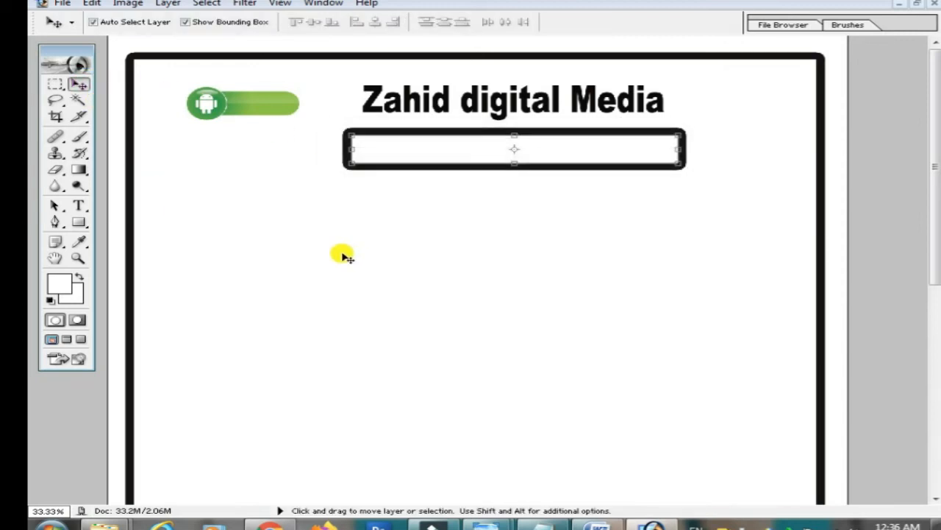
Step: Nudge the outlined rectangle left until it sits roughly centred under the title
key("Left")
key("Left")
key("Left")
key("Left")
key("Left")
key("Left")
key("Left")
key("Left")
key("Left")
key("Left")
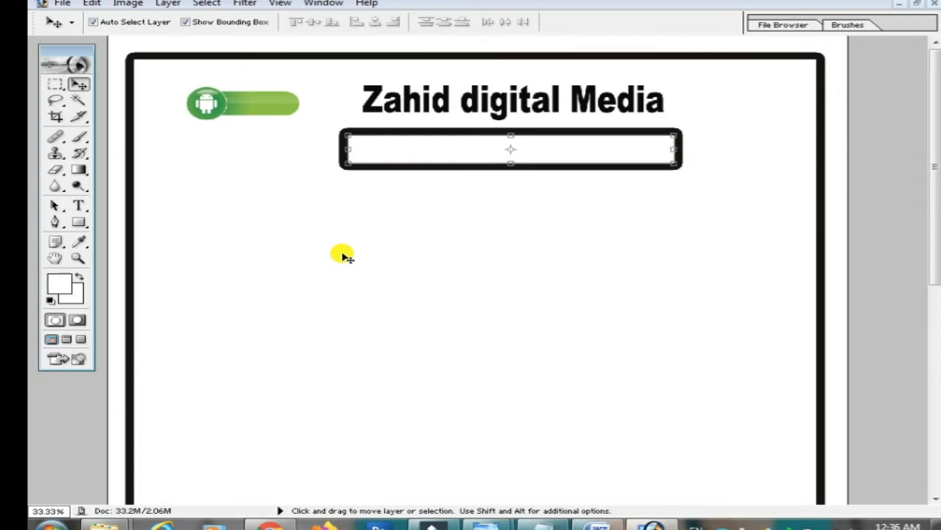
key("Left")
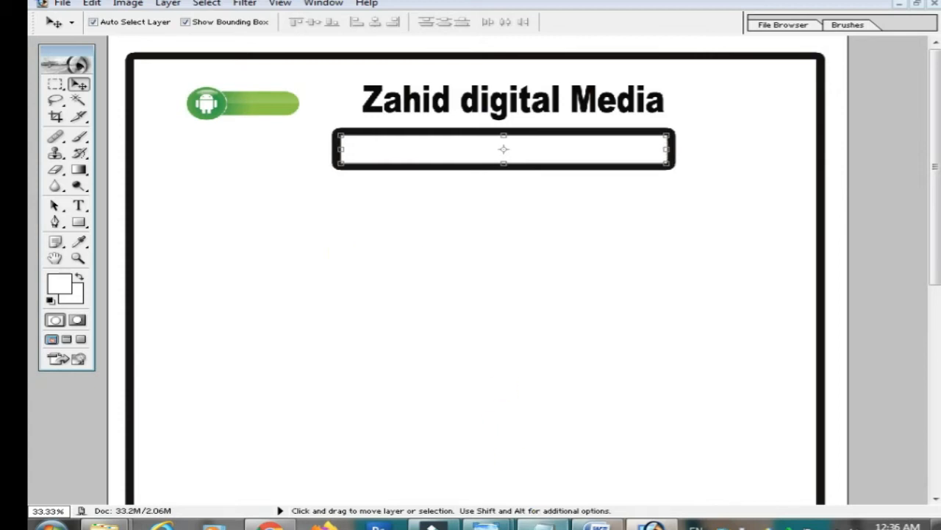
Step: Switch to the Notepad file and copy the "Admission Form" line again
left_click(554, 527)
right_click(176, 32)
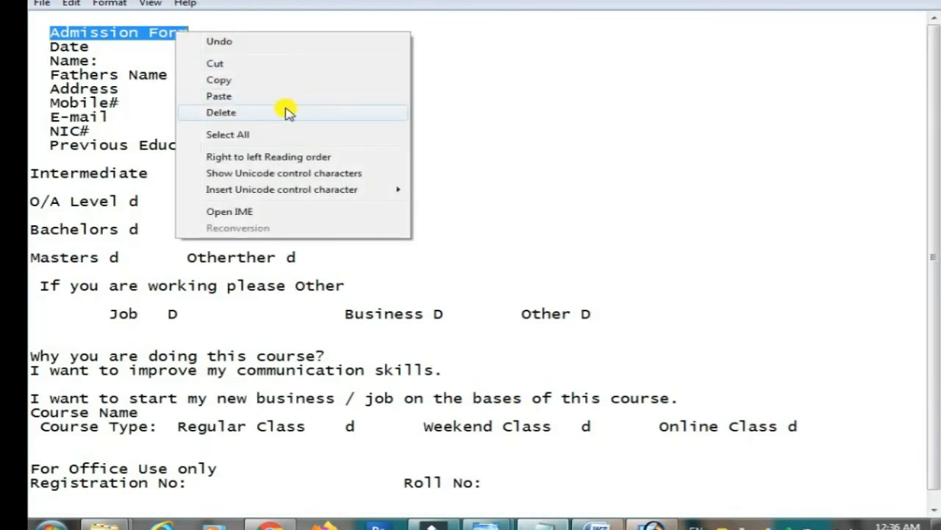
left_click(269, 80)
Step: Return to Photoshop and paste "Admission Form" as a new text layer inside the outlined rectangle
left_click(657, 525)
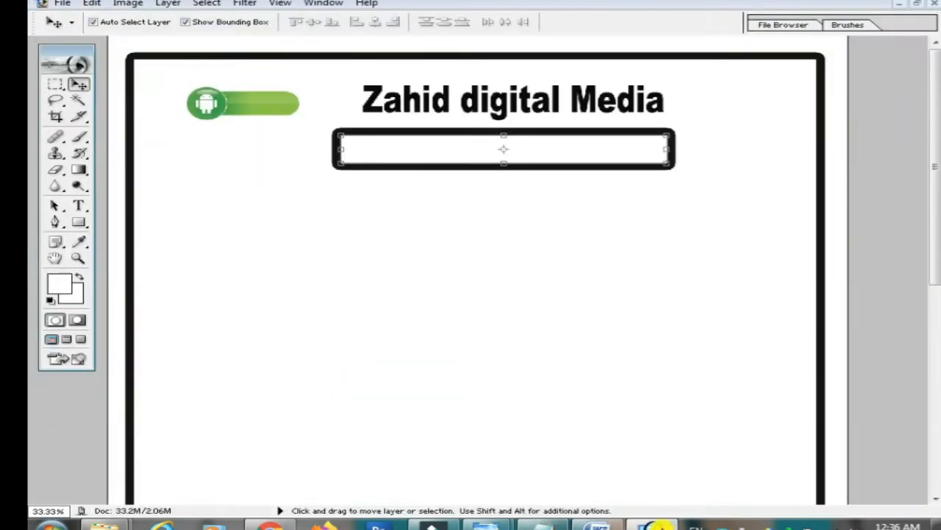
left_click(80, 206)
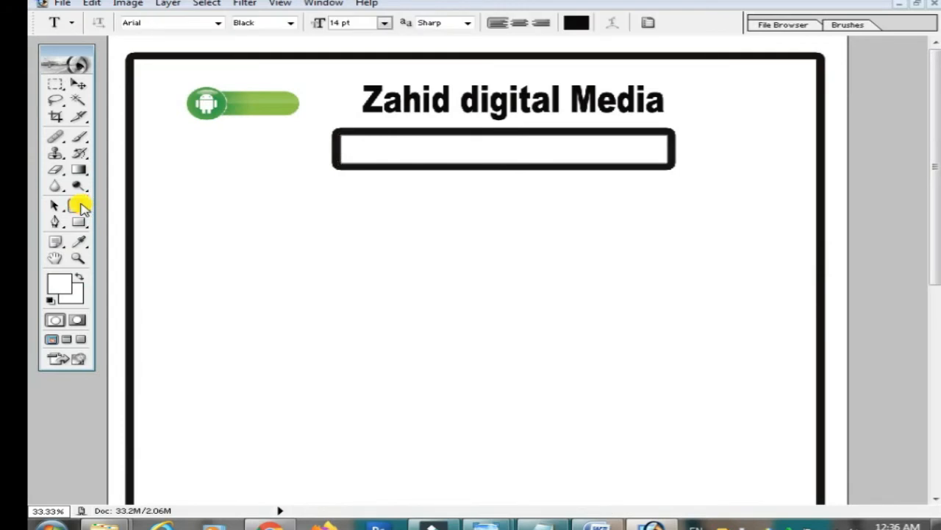
left_click(369, 146)
right_click(374, 150)
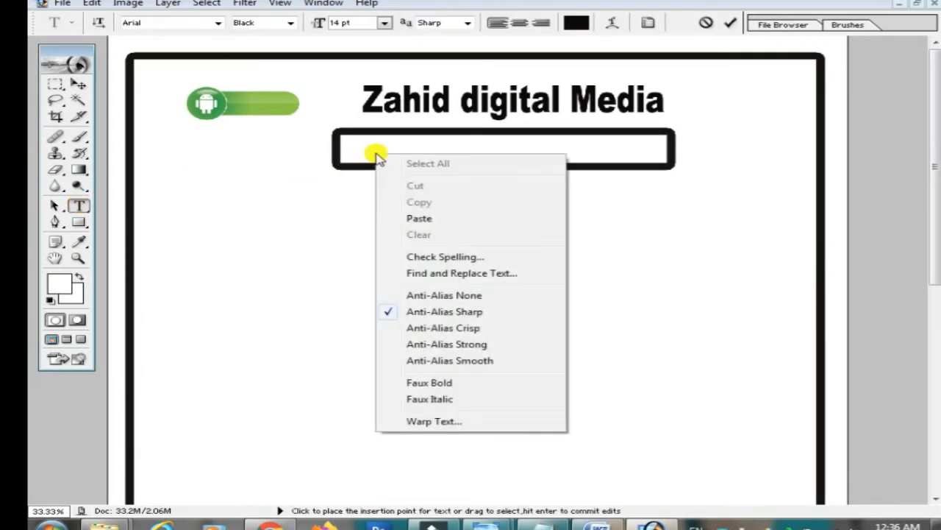
left_click(453, 217)
left_click(81, 85)
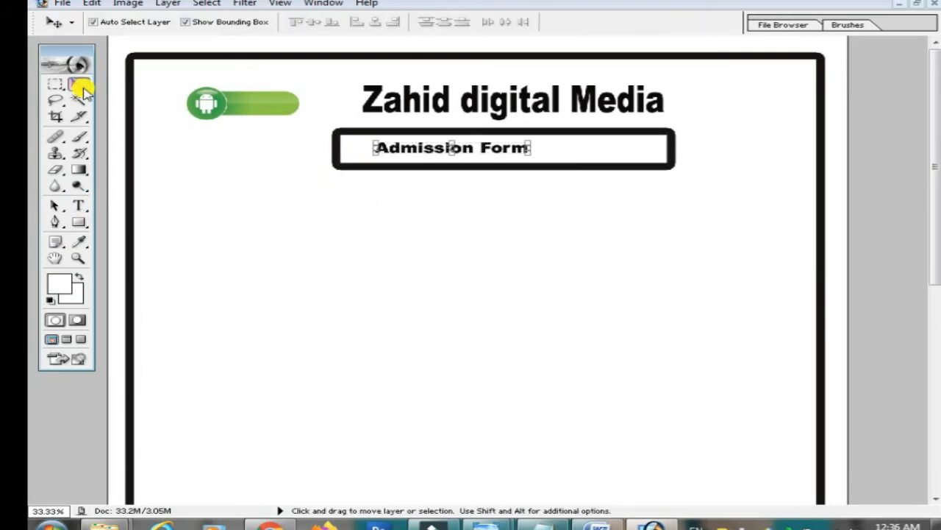
Step: Nudge the "Admission Form" text right toward the middle of the outlined rectangle
key("shift+Right")
key("shift+Right")
key("shift+Right")
key("shift+Right")
key("shift+Right")
key("shift+Right")
key("shift+Right")
key("shift+Right")
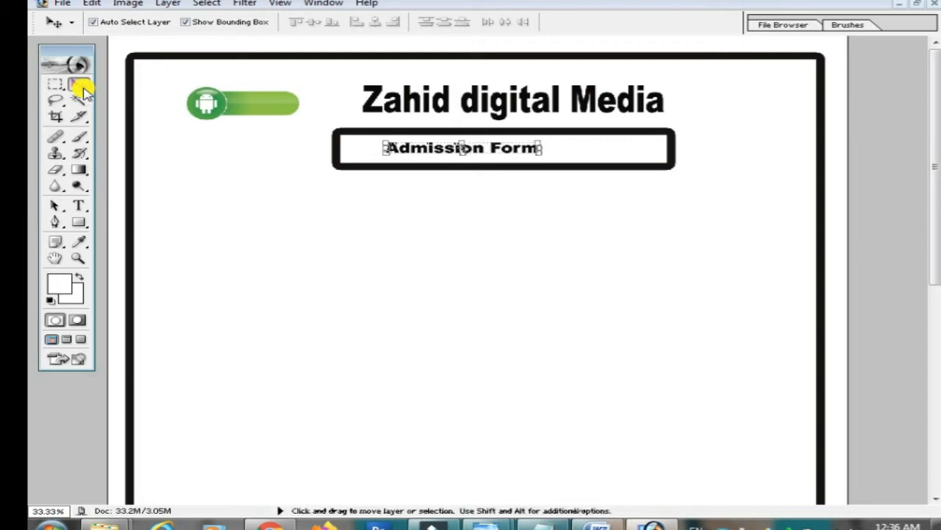
key("shift+Right")
key("shift+Right")
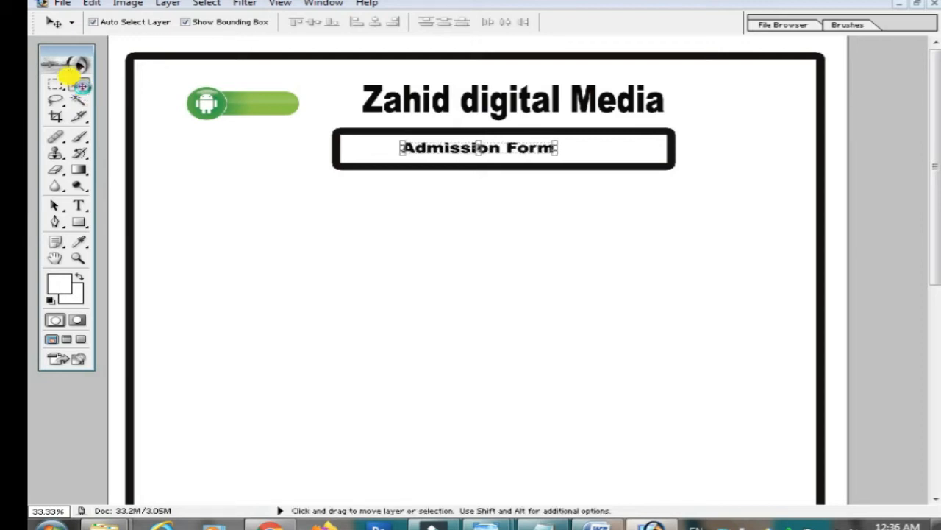
left_click(81, 207)
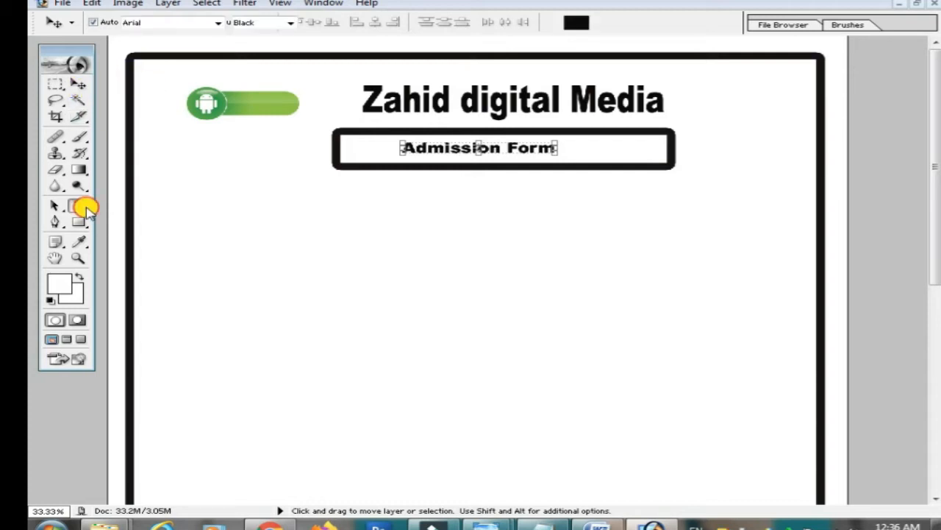
left_click(79, 85)
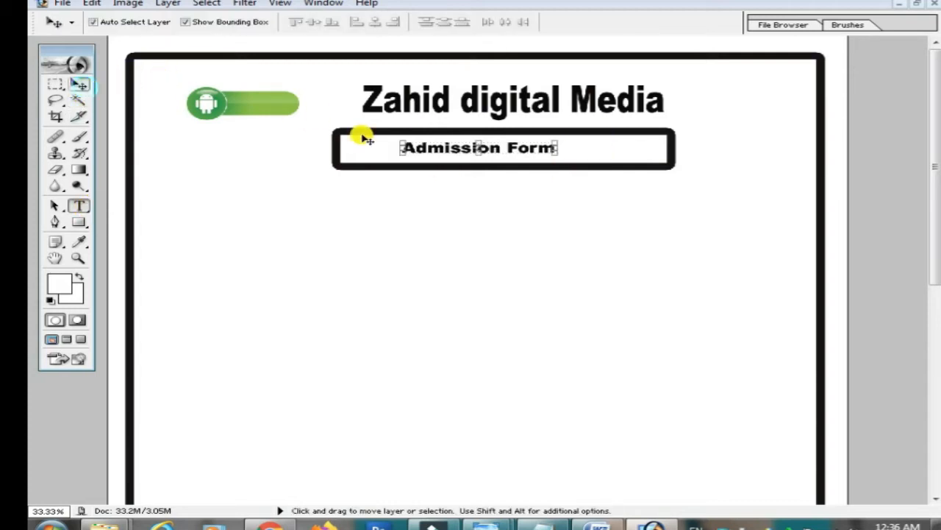
left_click(612, 133)
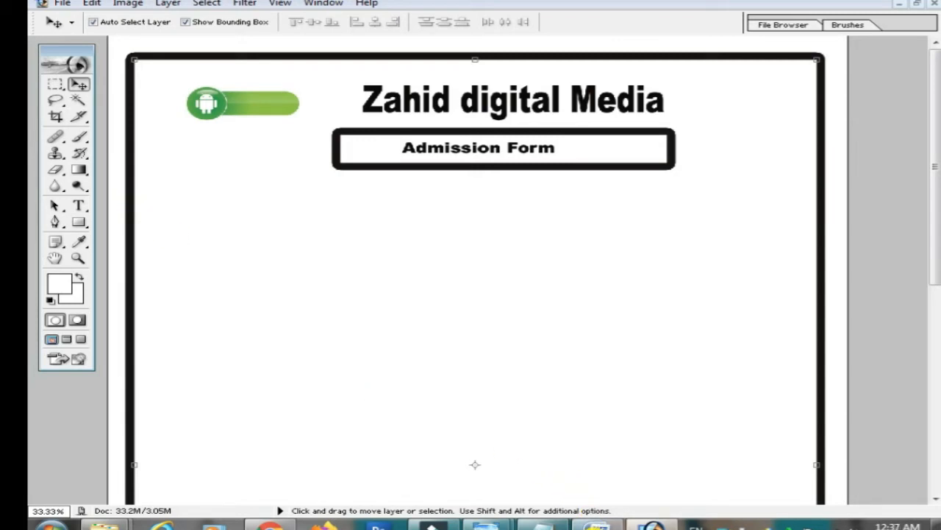
Step: Close the Microsoft Word window and bring up the Notepad file with the form text
left_click(562, 522)
right_click(563, 522)
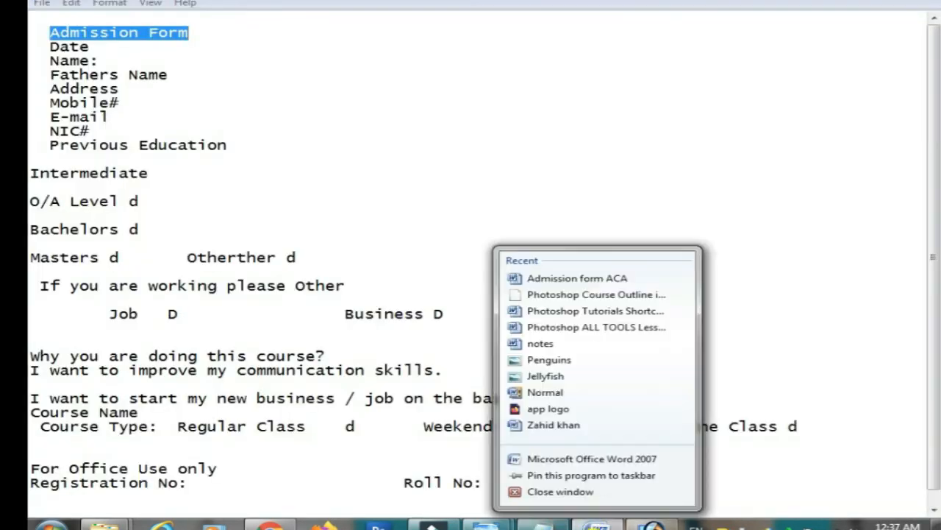
left_click(551, 475)
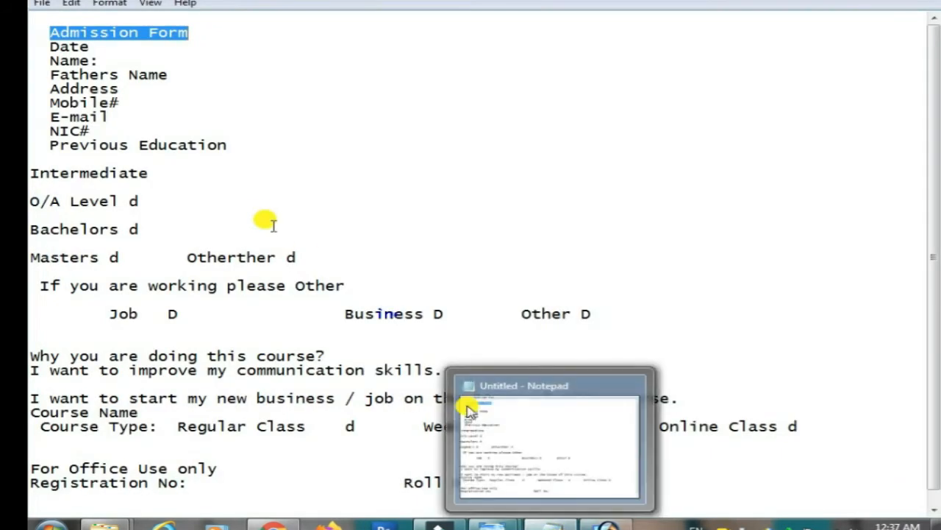
Step: Copy the "Date" line from the form text in Notepad
left_click_drag(40, 47, 88, 47)
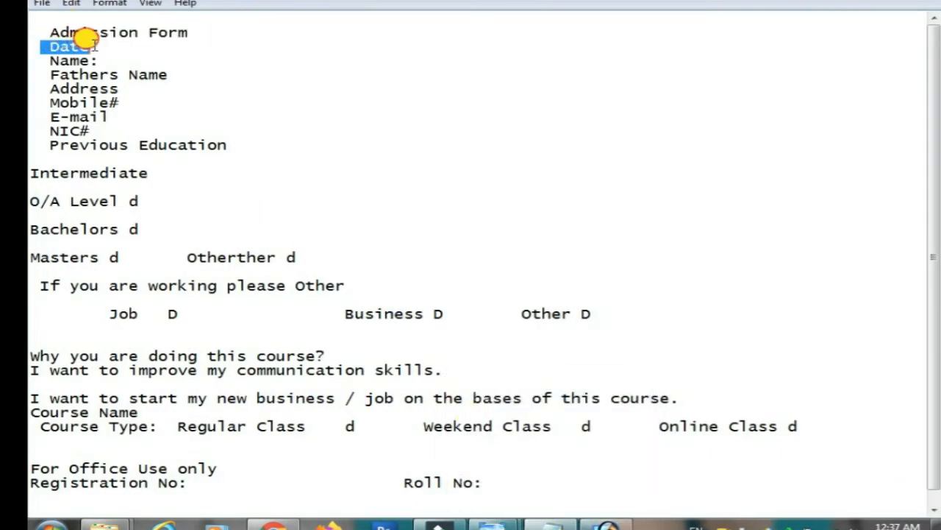
right_click(71, 46)
left_click(109, 94)
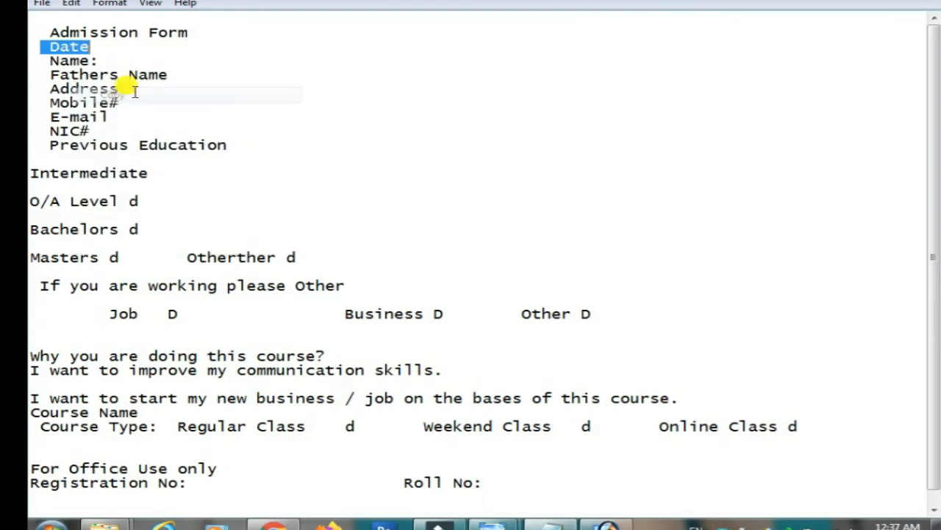
Step: Return to Photoshop and paste "Date" as a new text layer below the right end of the heading box
left_click(607, 525)
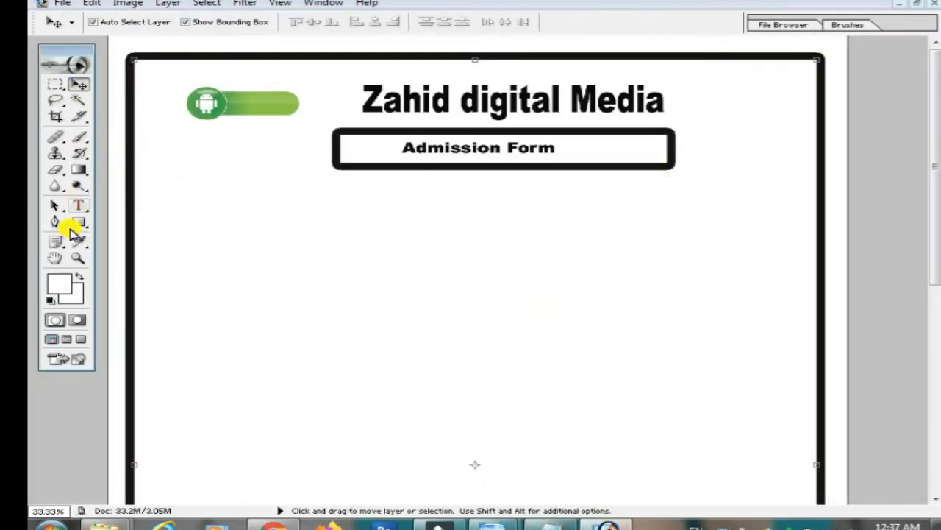
left_click(79, 205)
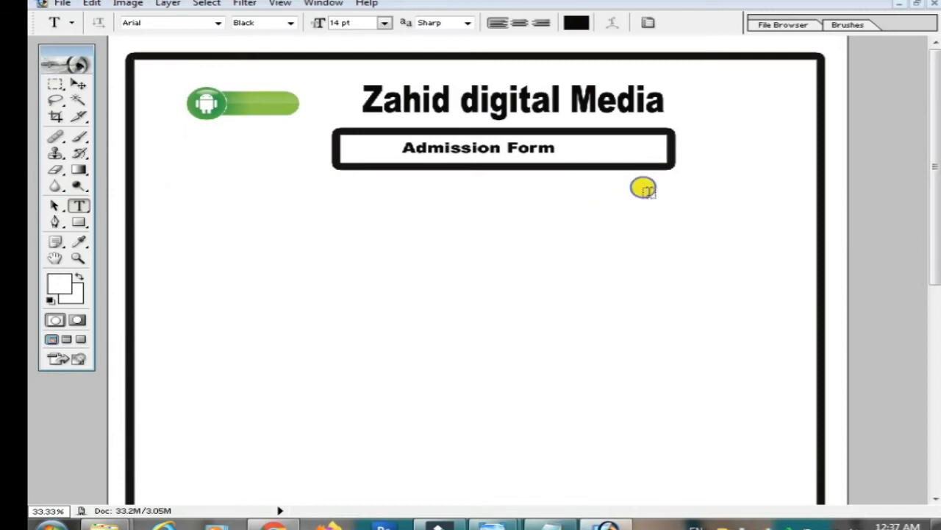
right_click(649, 187)
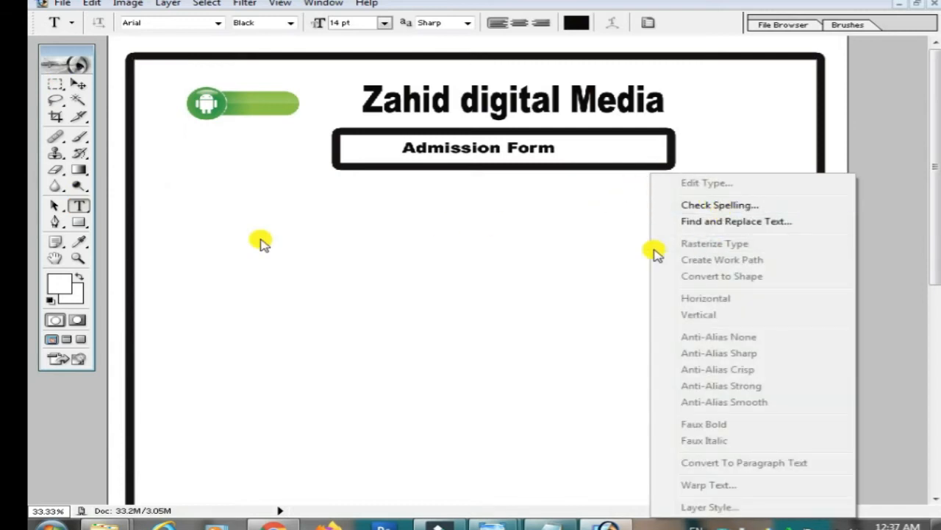
left_click(79, 208)
left_click(658, 212)
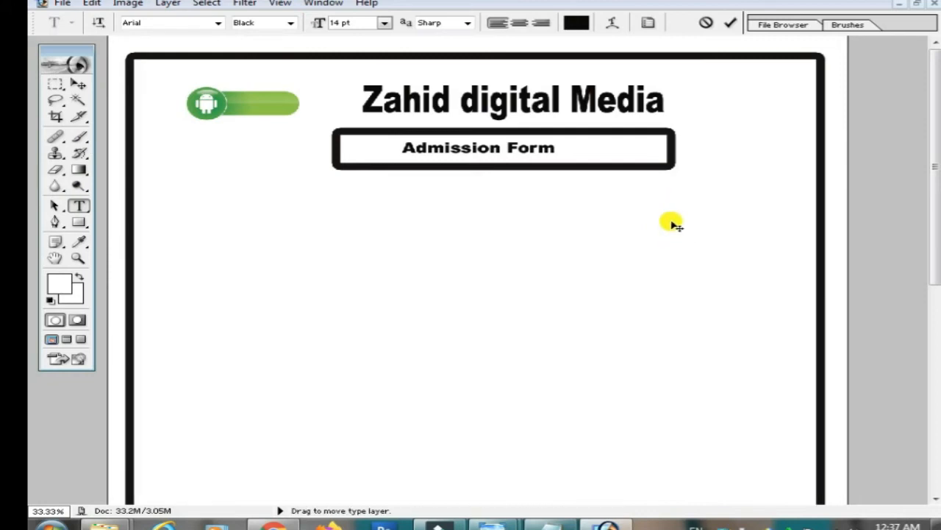
right_click(660, 206)
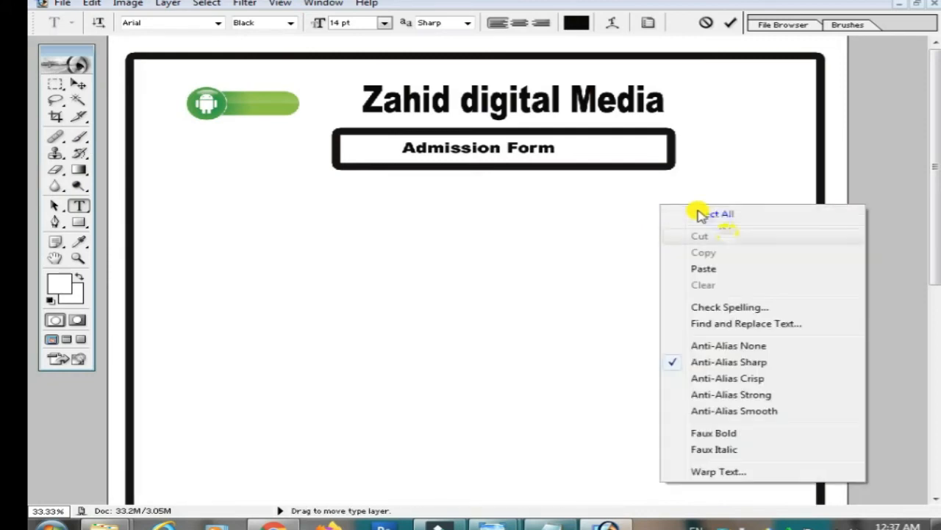
left_click(726, 266)
left_click(79, 84)
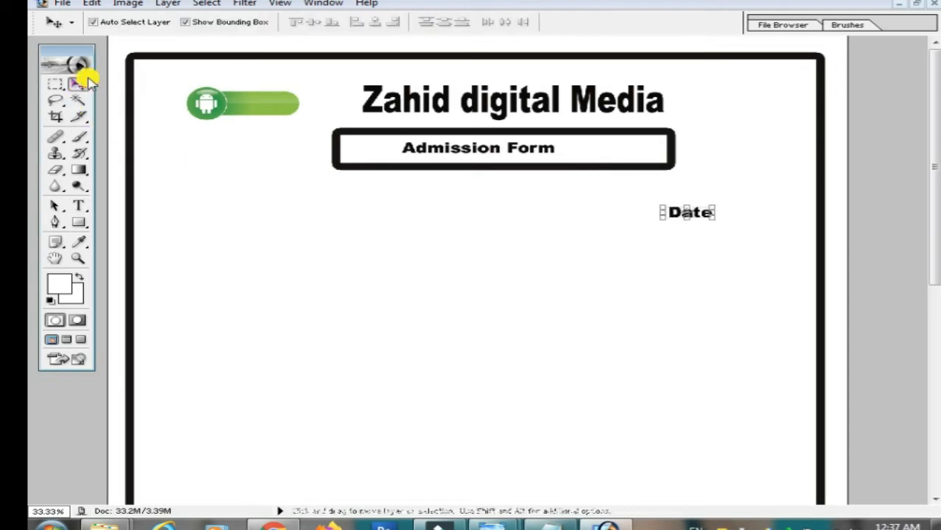
Step: Nudge the "Date" text left and slightly up, just below the right end of the heading box
key("shift+Left")
key("shift+Left")
key("shift+Left")
key("shift+Left")
key("shift+Left")
key("shift+Left")
key("shift+Left")
key("shift+Left")
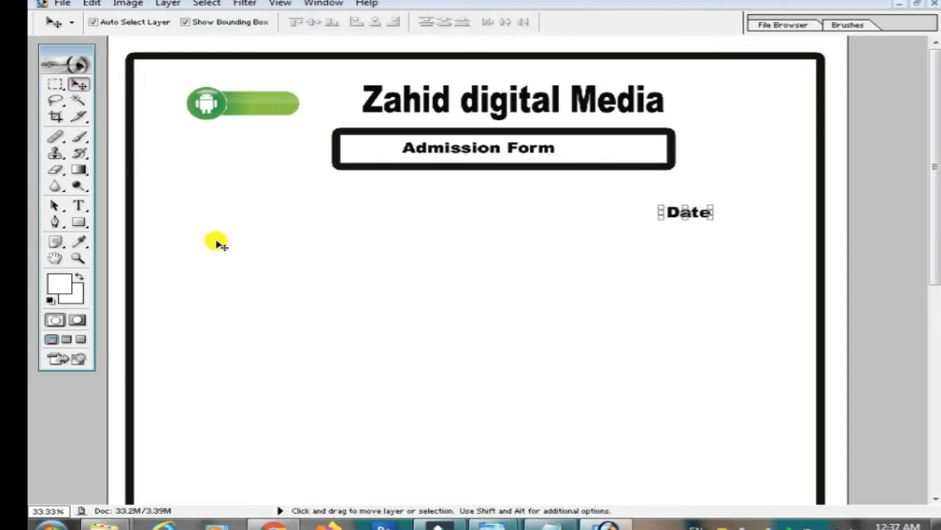
key("shift+Up")
key("shift+Up")
key("shift+Up")
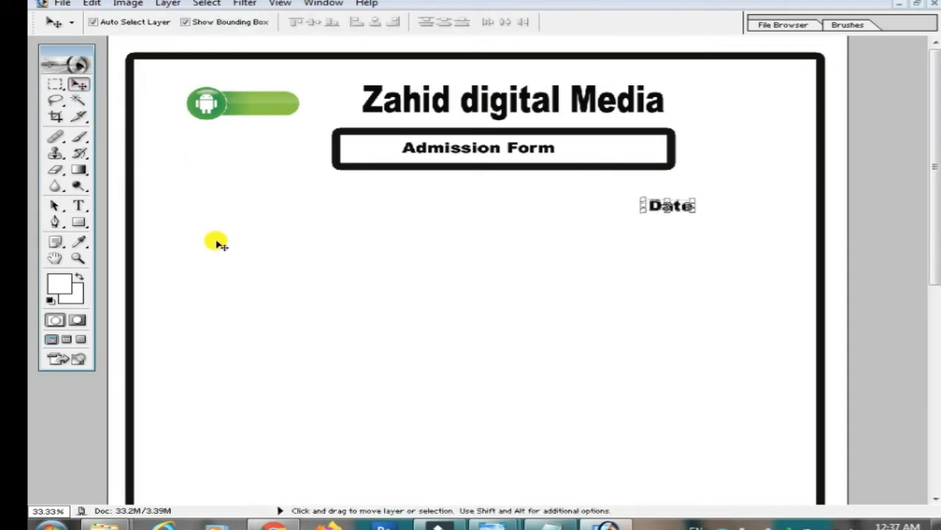
key("shift+Left")
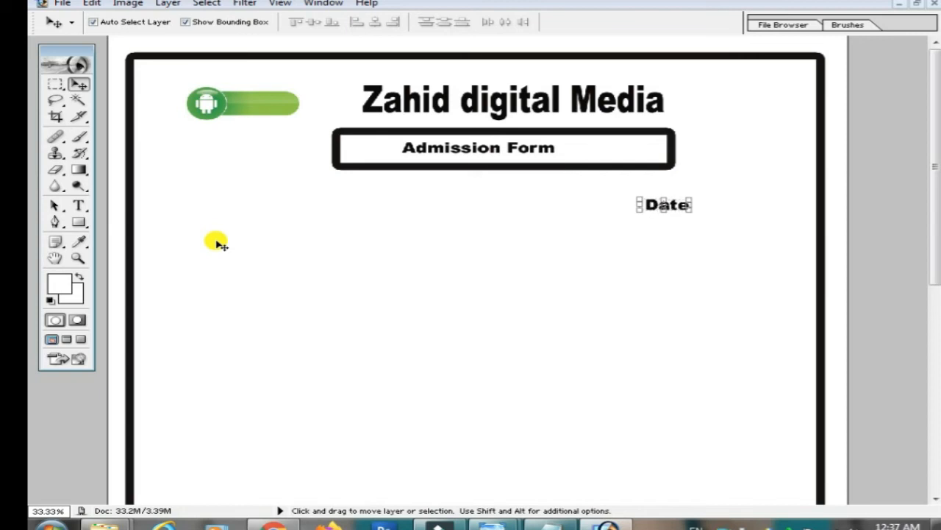
Step: Extend the "Date" text with a row of underscores reaching almost to the right page border
left_click(79, 206)
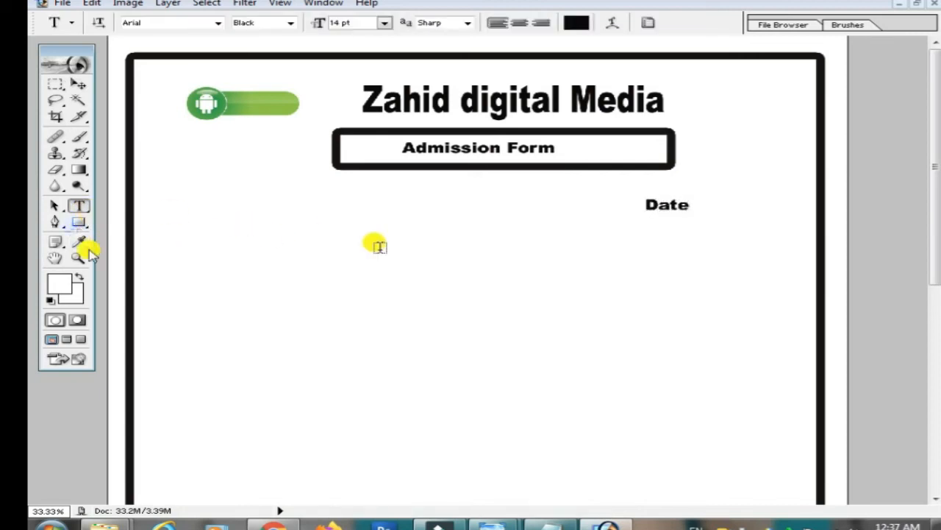
left_click(700, 204)
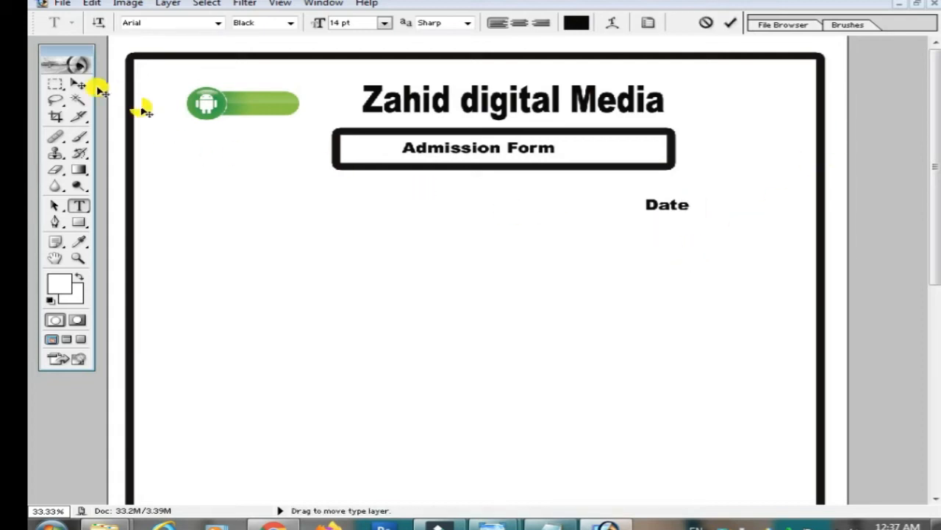
left_click(84, 81)
left_click(78, 205)
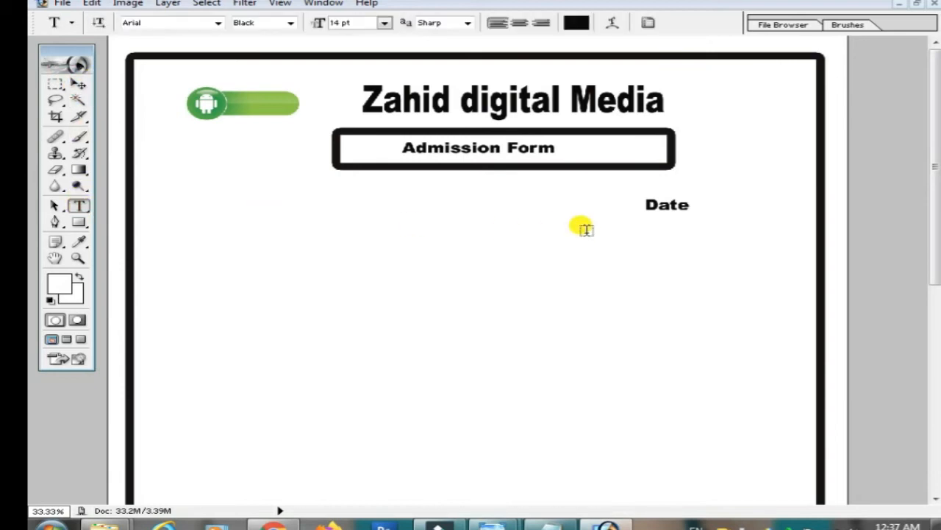
left_click(689, 206)
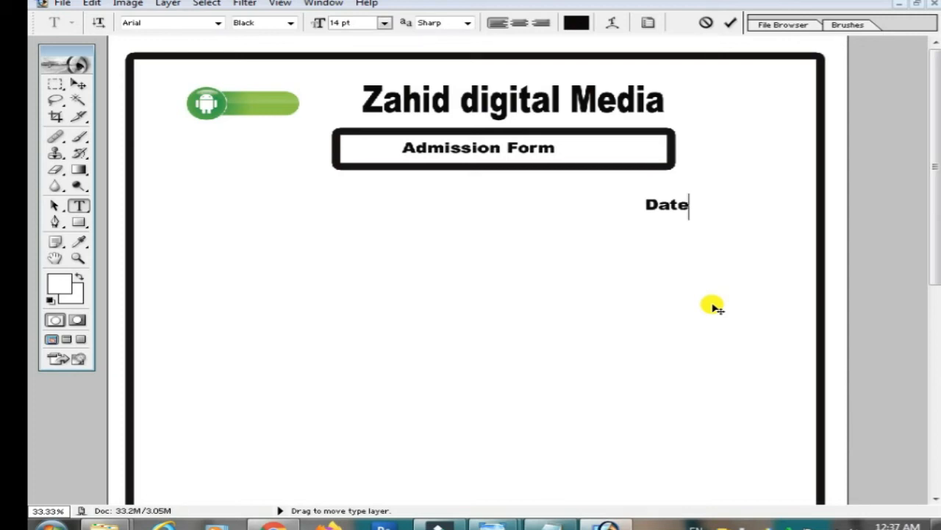
type("____________")
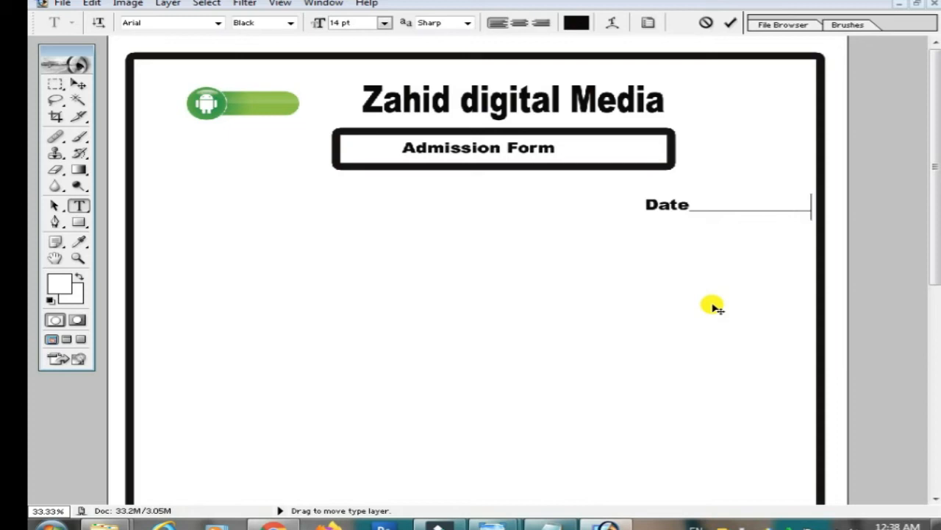
Step: Switch to the Notepad form text and copy the "Name" label
left_click(546, 521)
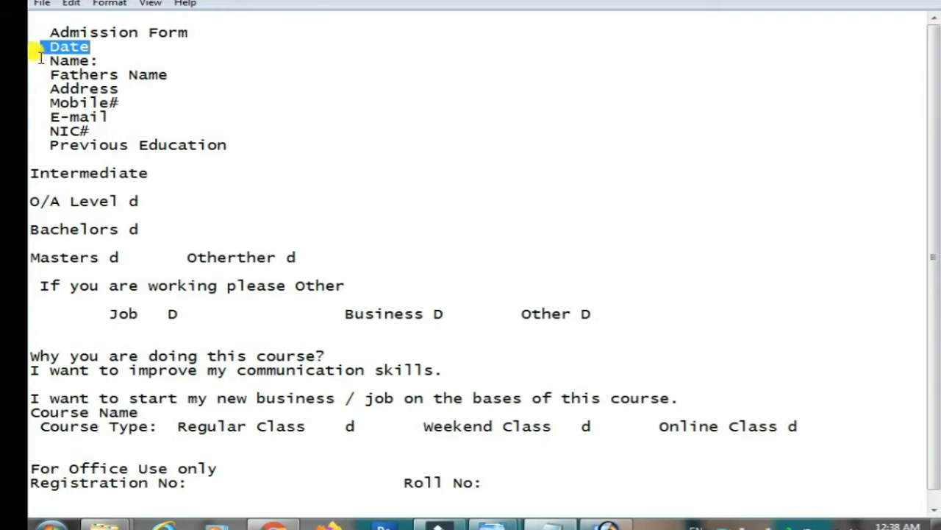
left_click_drag(41, 59, 89, 60)
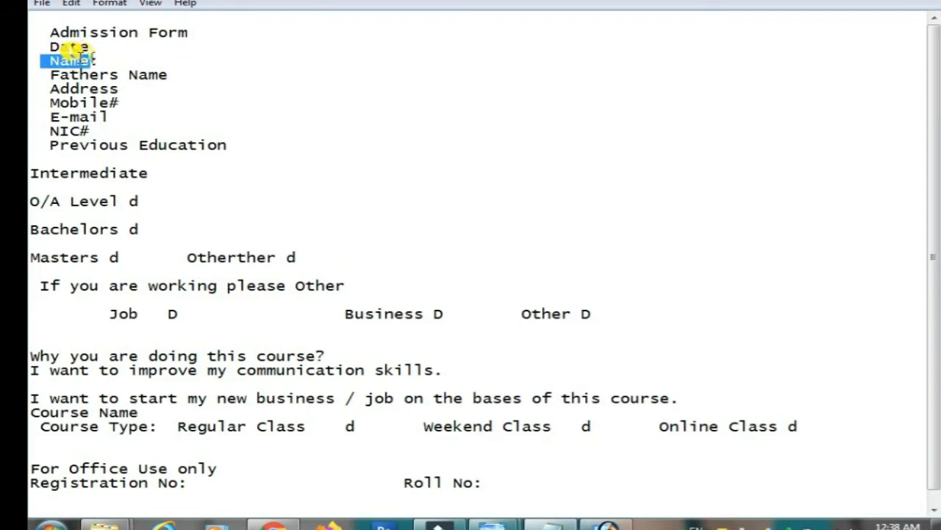
right_click(77, 57)
left_click(122, 105)
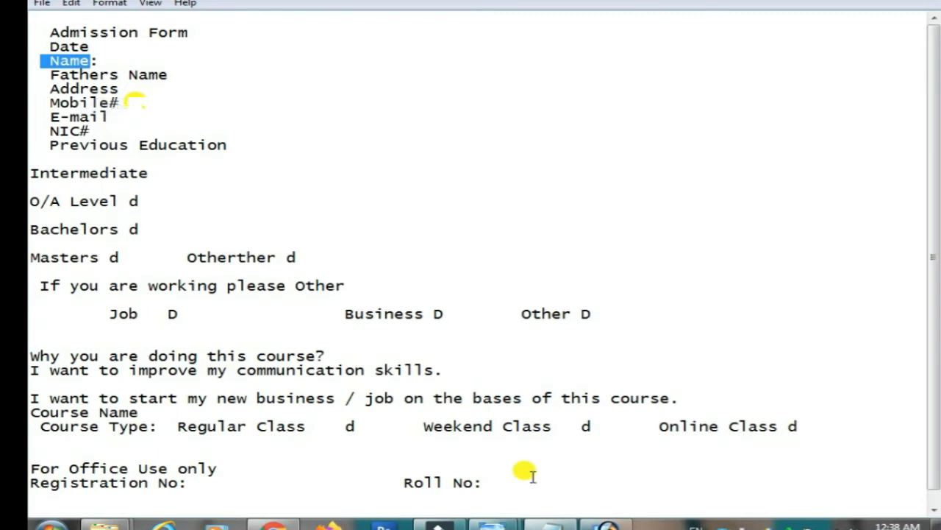
Step: Return to Photoshop, add "Name:" as a new text layer at the left below the date line, and extend it with a long underscore line
left_click(594, 527)
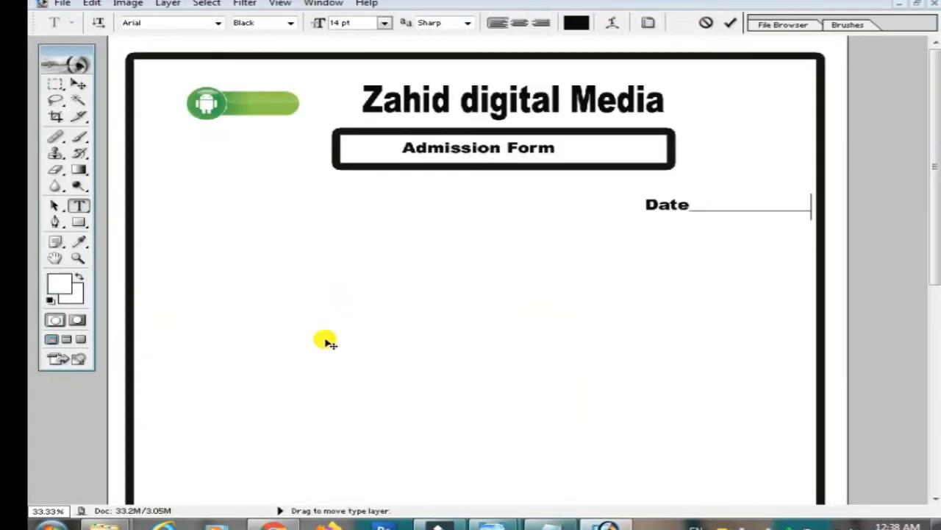
left_click(79, 84)
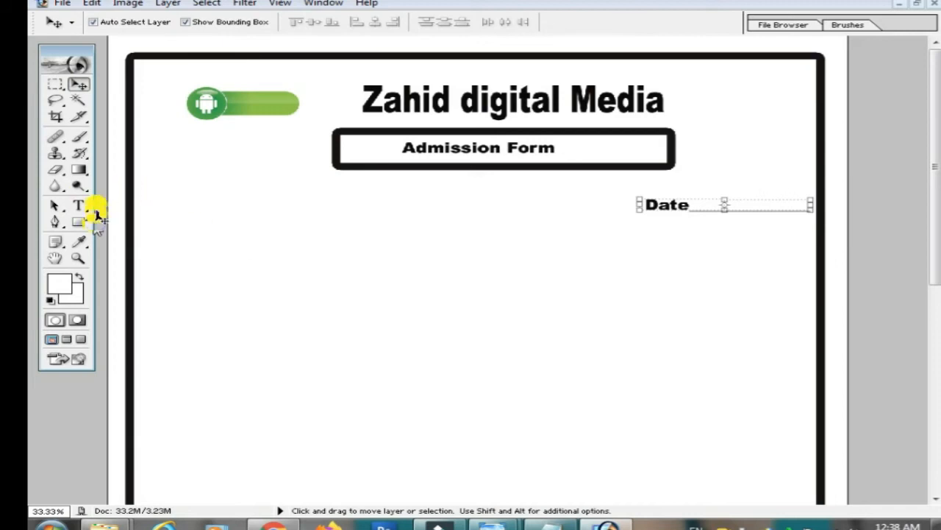
left_click(79, 206)
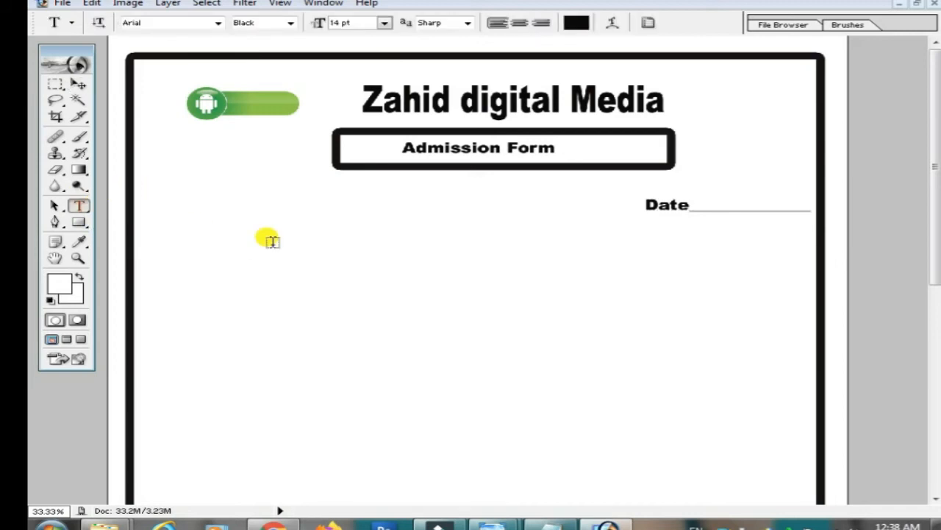
right_click(200, 259)
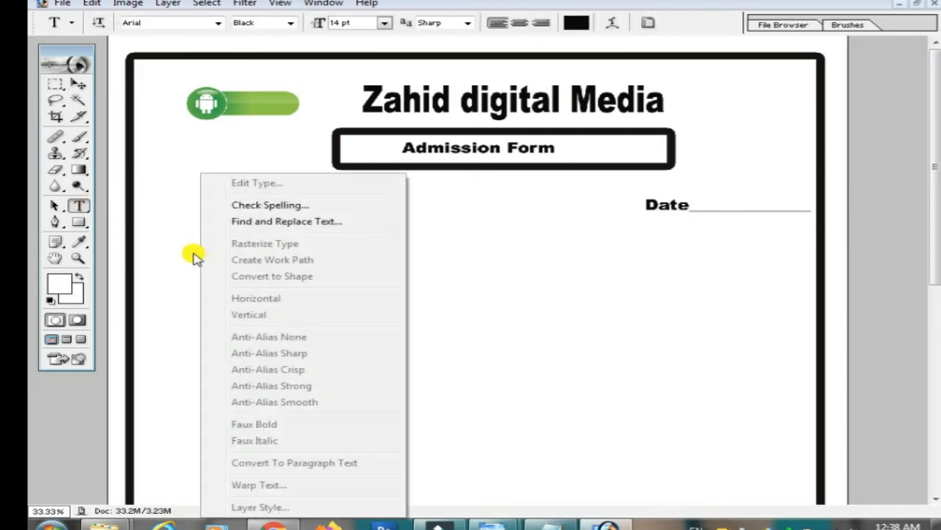
left_click(185, 242)
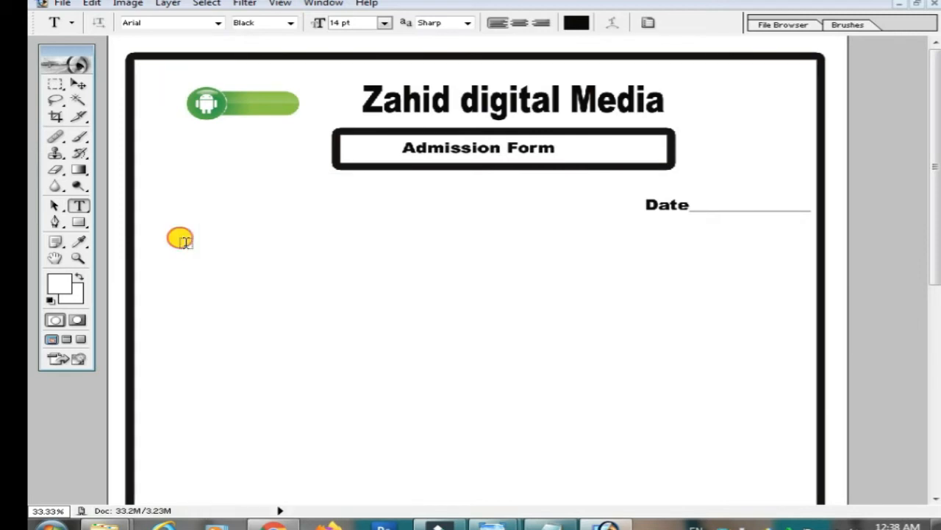
left_click(185, 242)
right_click(187, 239)
left_click(263, 305)
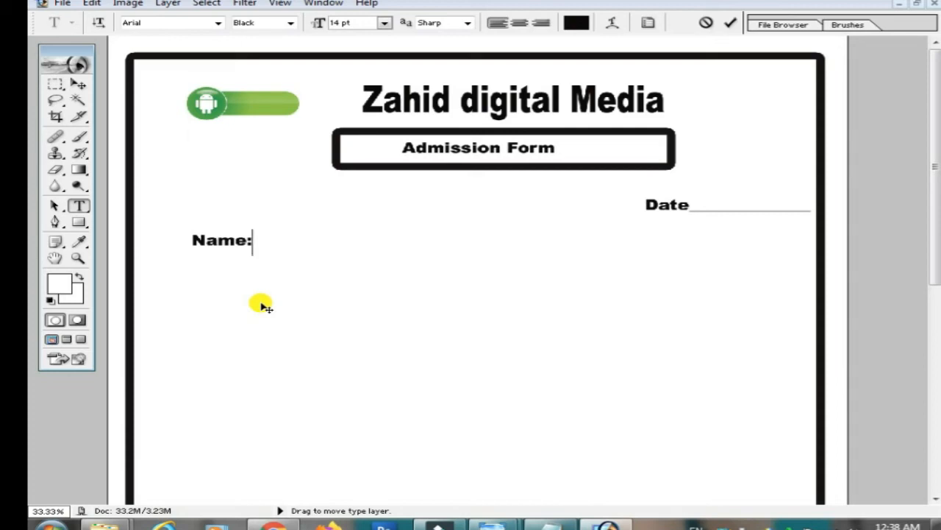
type("_______________________________________")
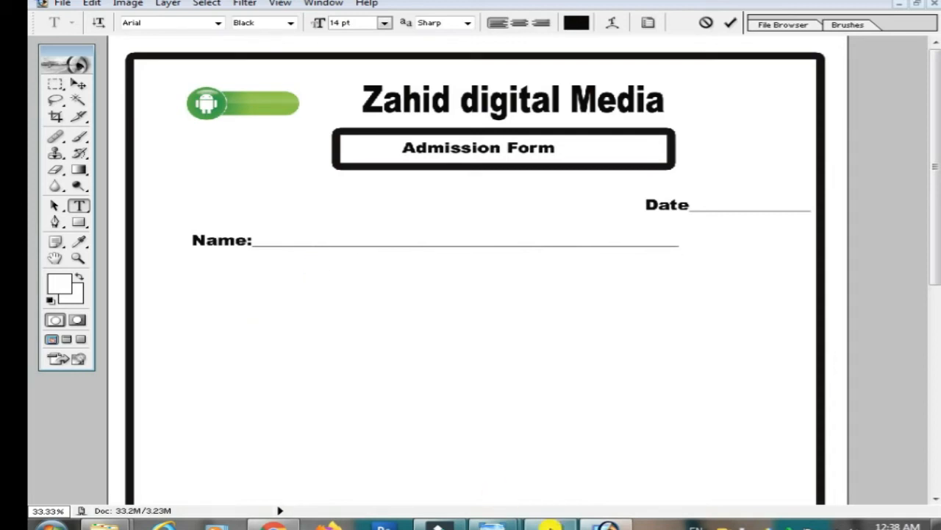
Step: Switch to the Notepad form text and copy the "Fathers Name" label
left_click(559, 523)
left_click_drag(46, 74, 164, 74)
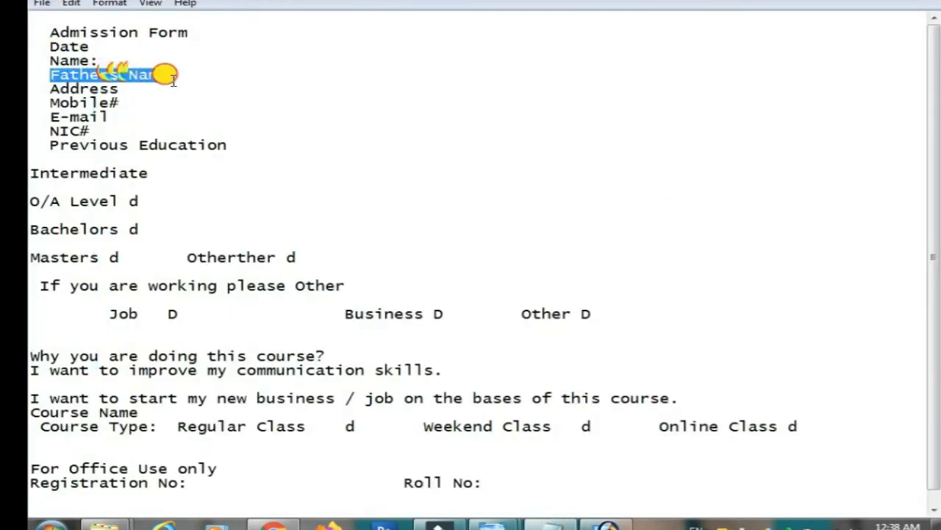
right_click(140, 76)
left_click(184, 125)
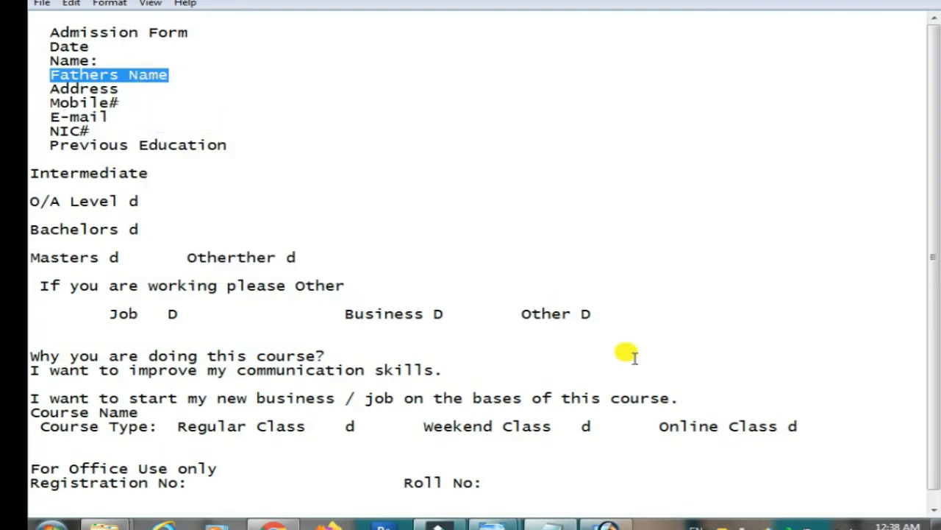
Step: Return to Photoshop and paste "Fathers Name" as a new text layer directly below the "Name:" line
left_click(609, 524)
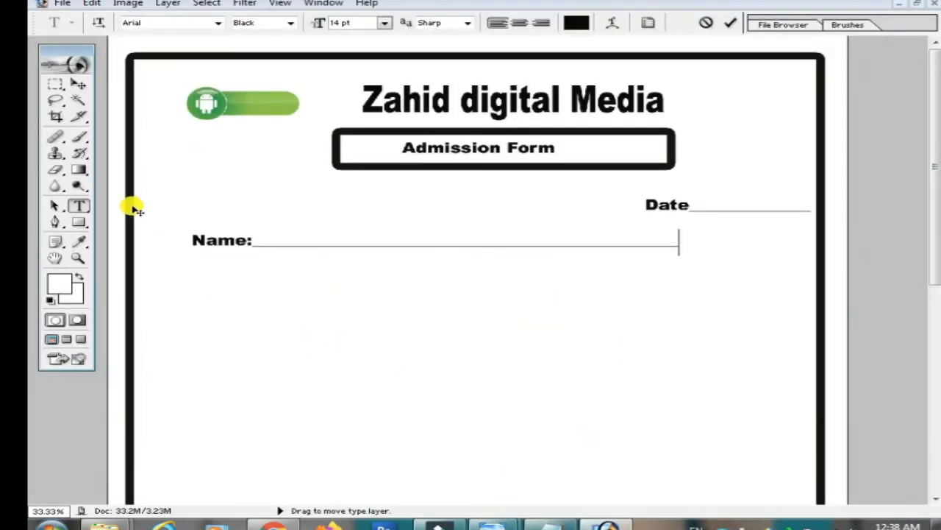
left_click(80, 82)
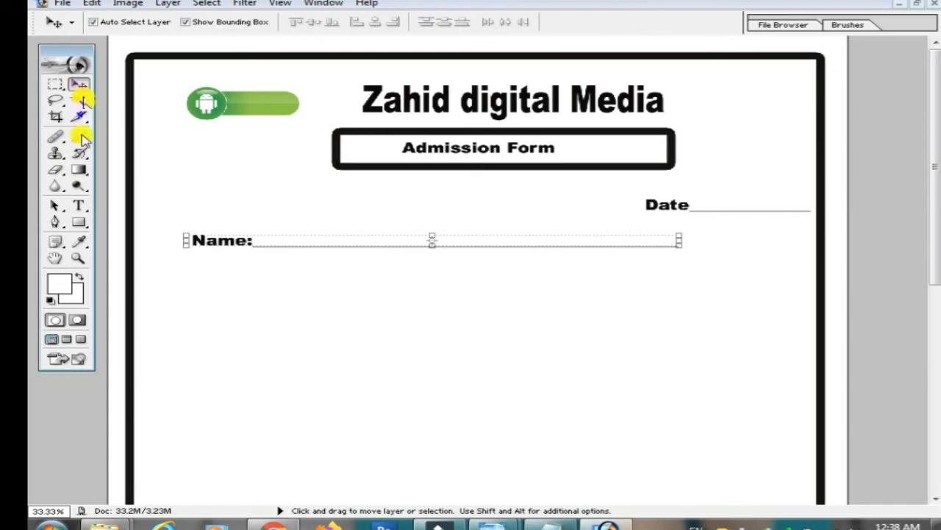
left_click(79, 206)
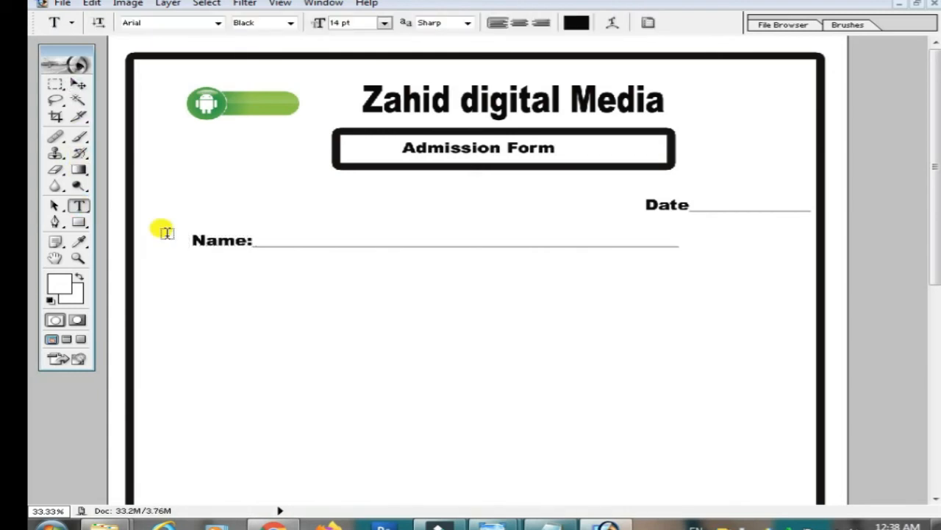
left_click(195, 265)
right_click(195, 265)
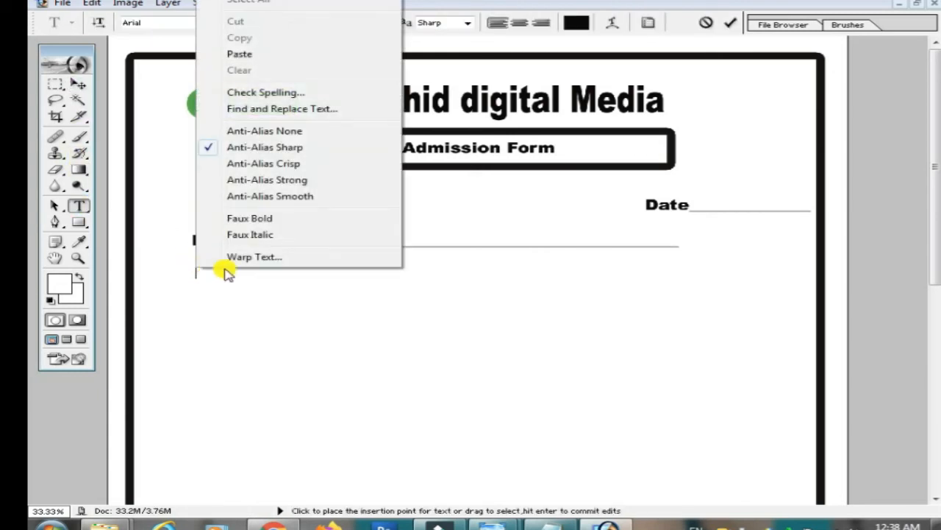
left_click(265, 58)
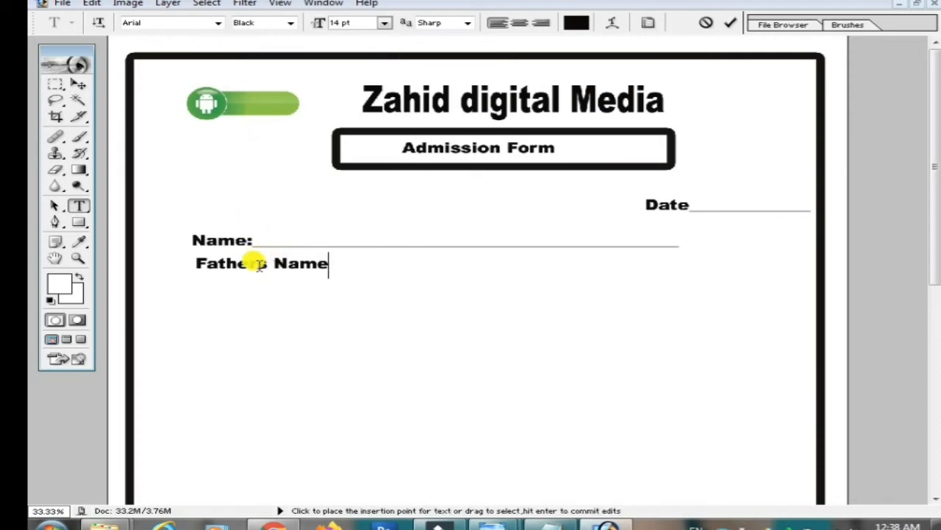
Step: Nudge "Fathers Name" left to line up with the "Name:" label and add a colon after it
left_click(77, 84)
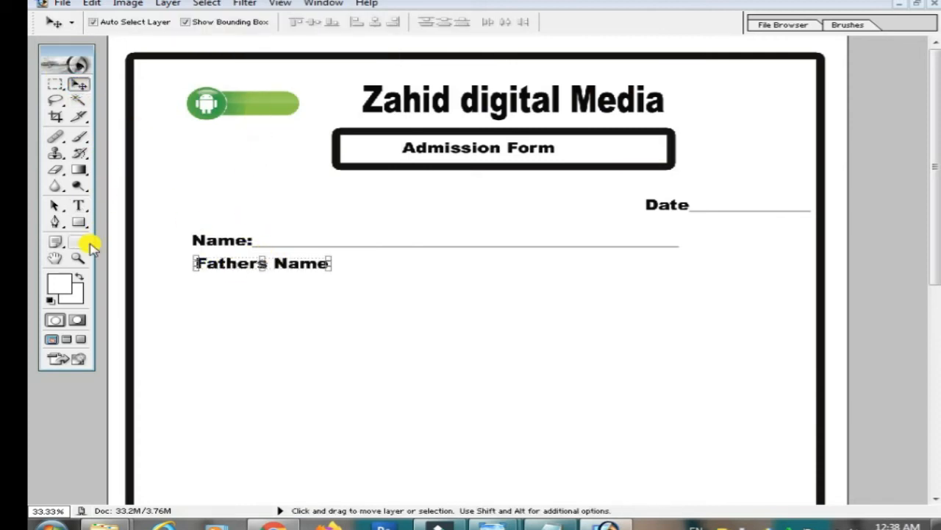
key("Left")
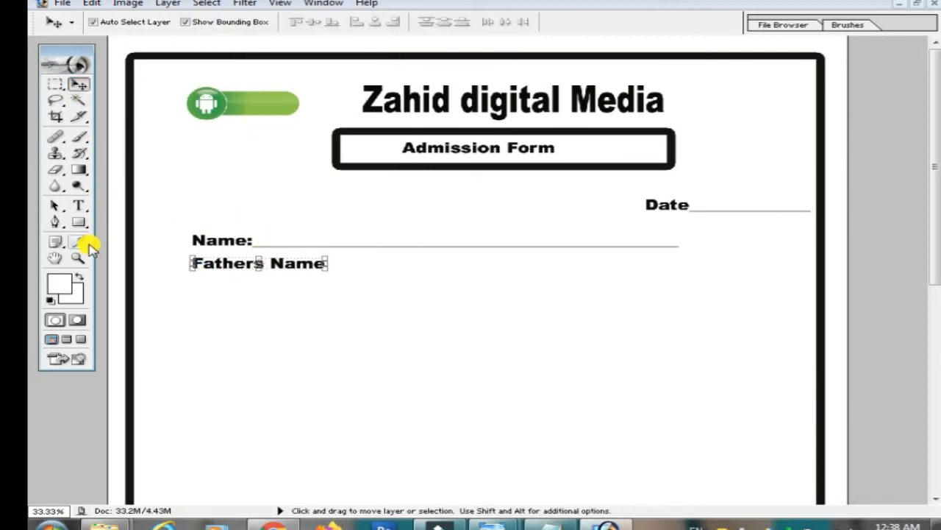
left_click(83, 203)
left_click(329, 262)
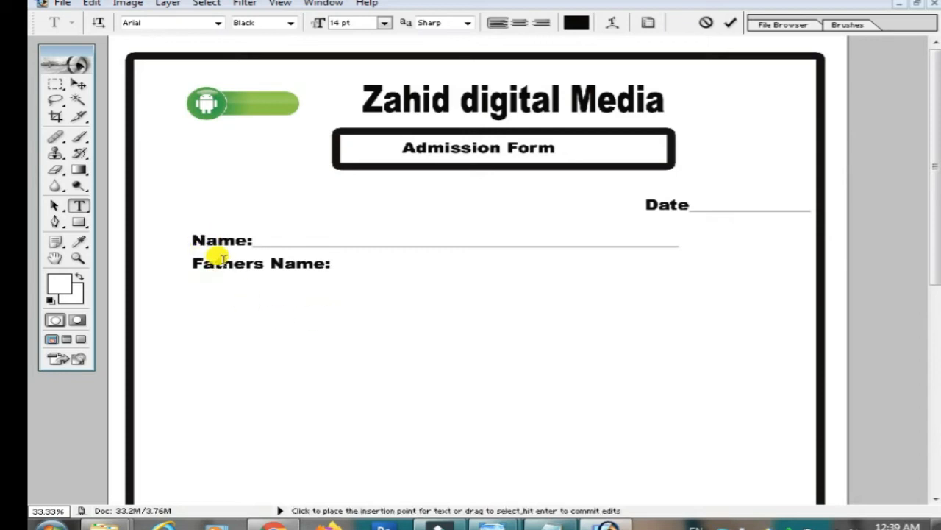
Step: Nudge the "Fathers Name:" text down to leave a wider gap below the "Name:" line
left_click(79, 85)
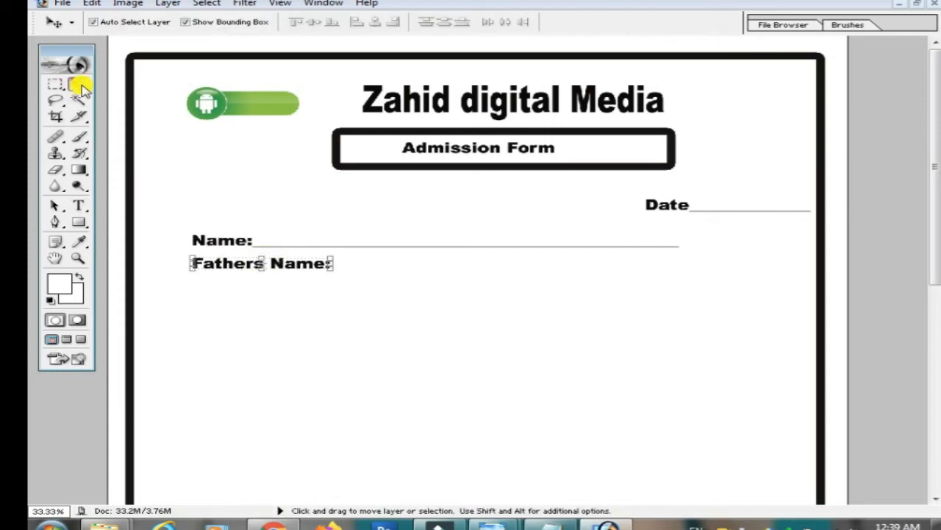
key("Down")
key("Down")
key("Down")
key("Down")
key("Down")
key("Down")
key("Down")
key("Down")
key("Down")
key("Down")
key("Down")
key("Down")
key("Down")
key("Down")
key("Down")
key("Down")
key("Down")
key("Down")
key("Down")
key("Down")
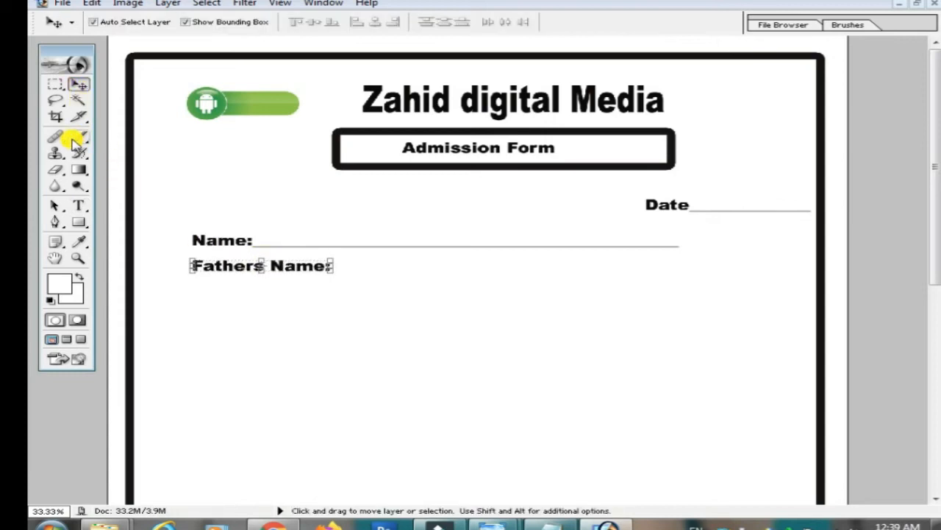
key("Down")
key("Down")
key("Down")
key("Down")
key("Down")
key("Down")
key("Down")
key("Down")
key("Down")
key("Down")
key("Down")
key("Down")
key("Down")
key("Down")
key("Down")
key("Down")
key("Down")
key("Down")
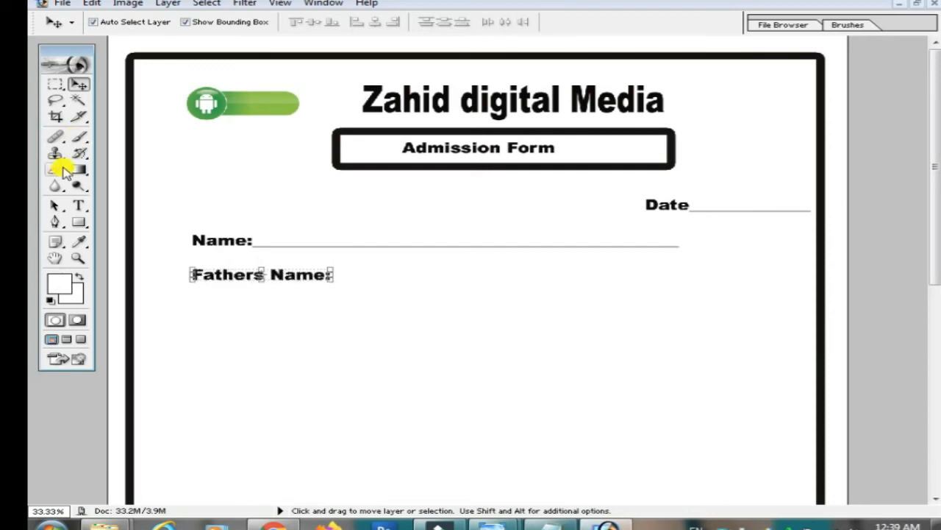
Step: Extend "Fathers Name:" with a row of underscores ending level with the "Name:" line
left_click(78, 205)
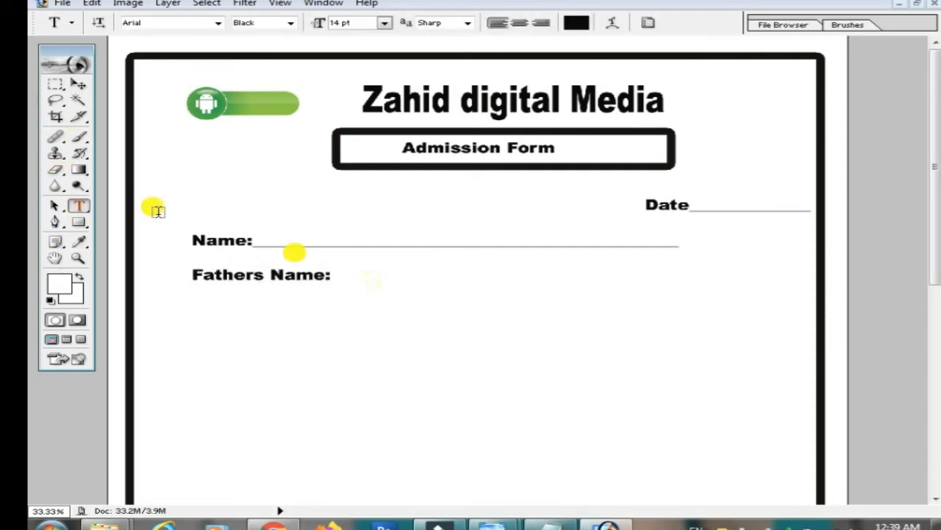
left_click(331, 273)
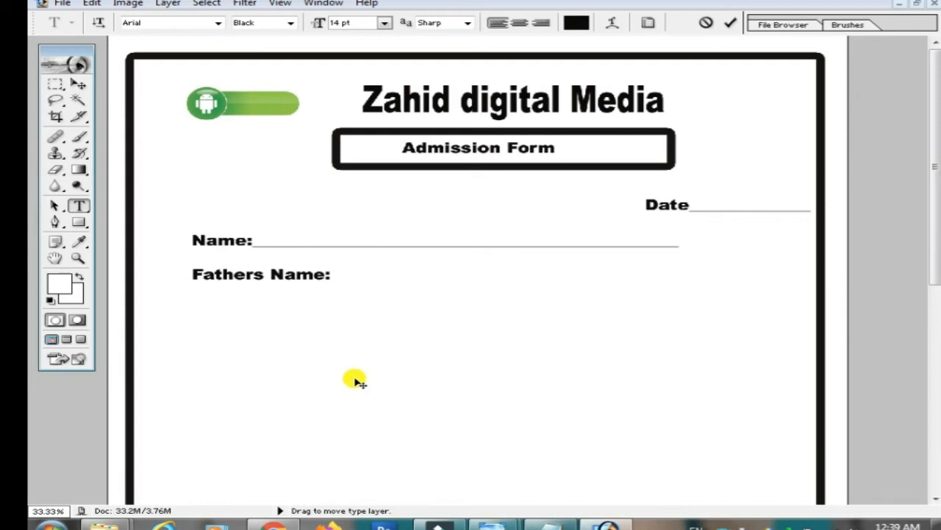
type("_______________________________")
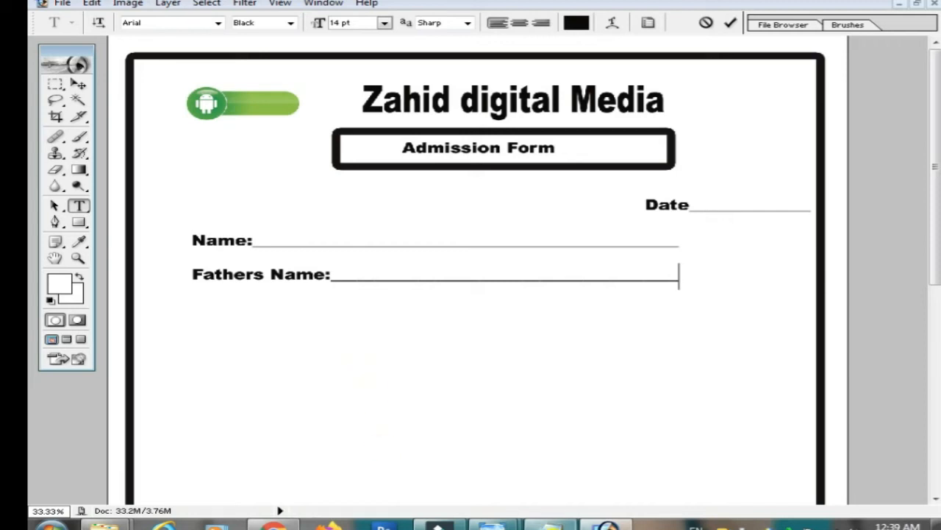
Step: Switch to Notepad and copy the word "Address" from the list of form fields
left_click(552, 523)
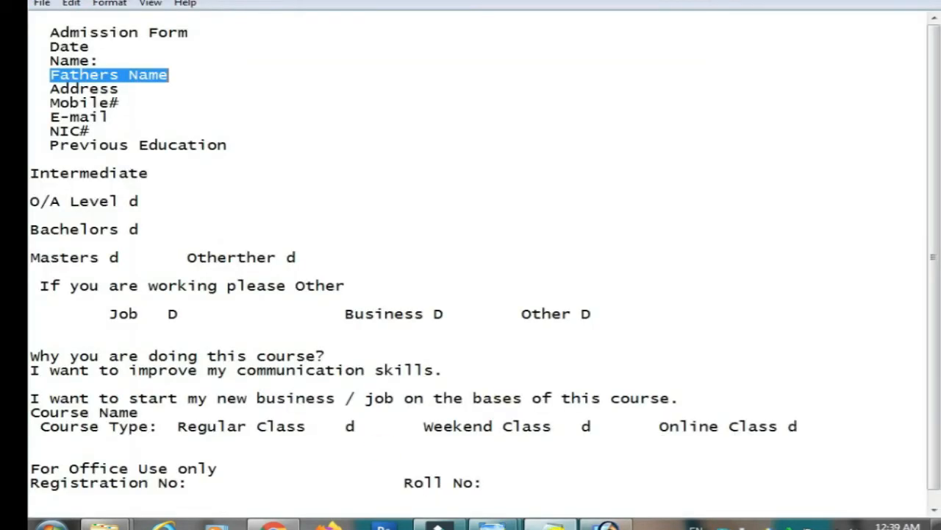
left_click_drag(49, 88, 121, 88)
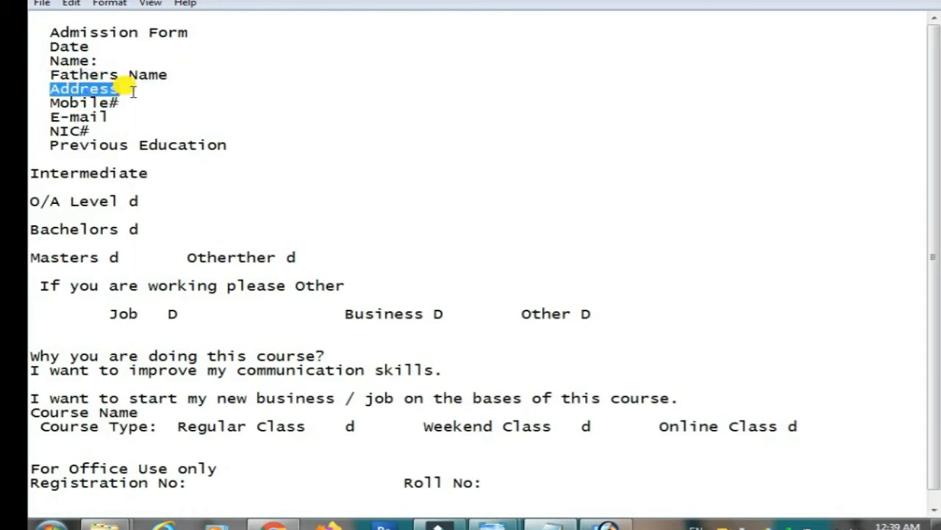
right_click(103, 89)
left_click(156, 133)
Step: Return to Photoshop and paste "Address" as a new text layer directly below the "Fathers Name:" line
left_click(615, 524)
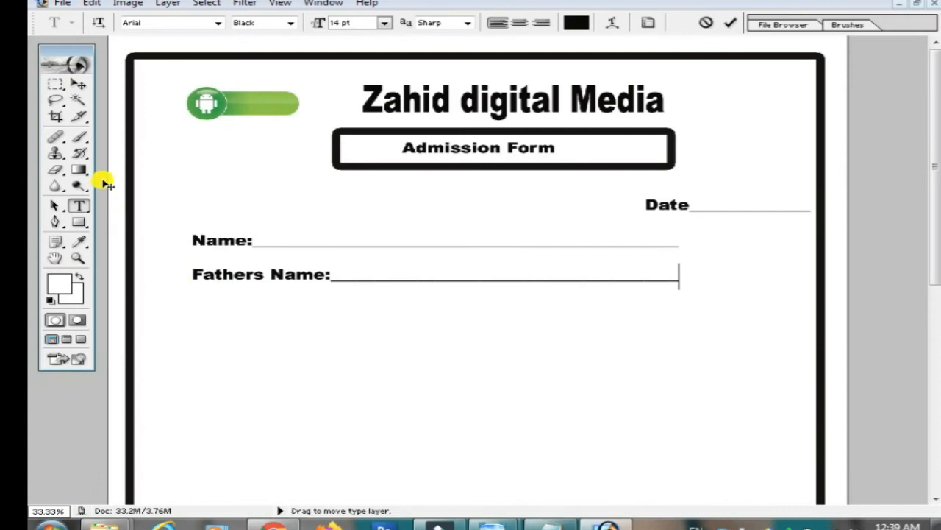
left_click(78, 83)
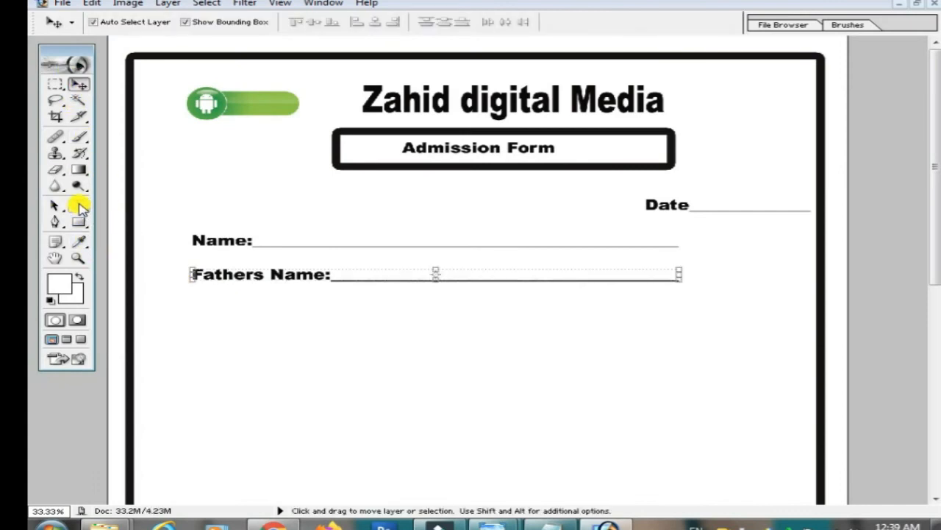
left_click(79, 205)
left_click(195, 307)
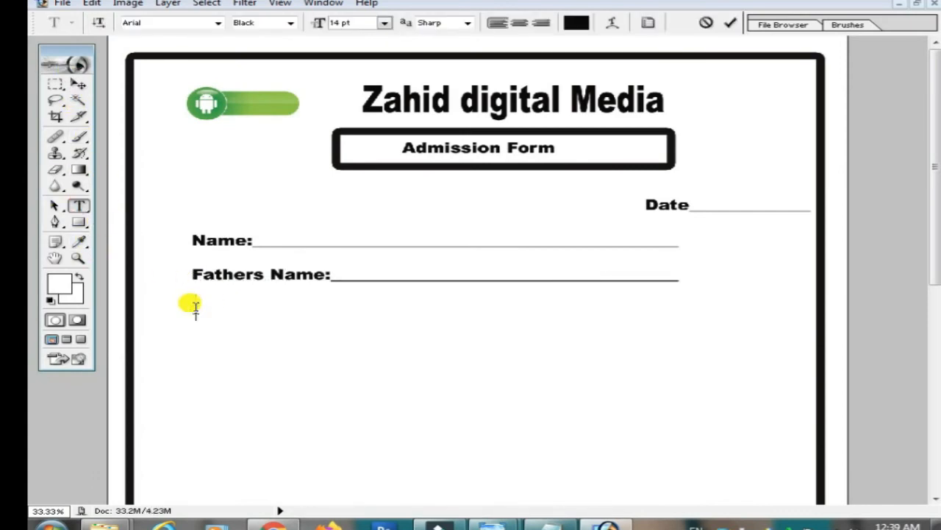
right_click(195, 309)
left_click(243, 97)
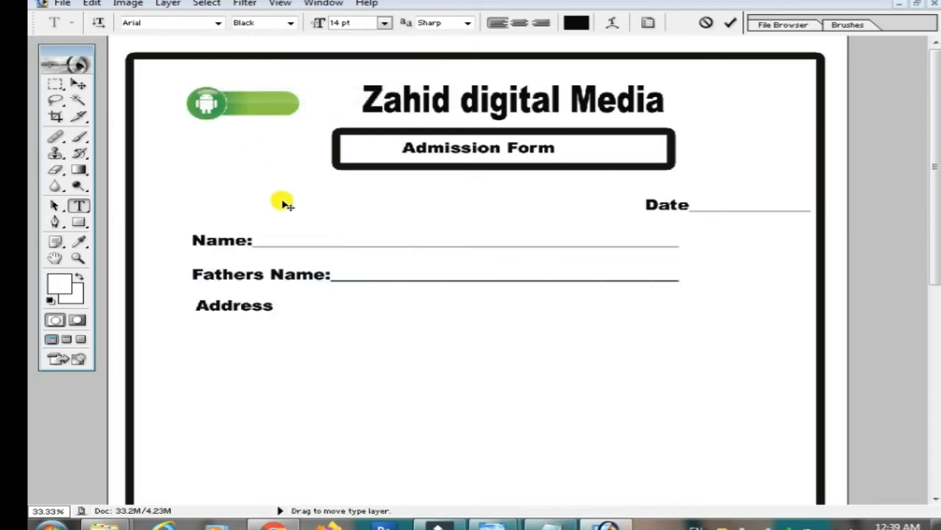
Step: Nudge the "Address" text left to line up with the "Name:" and "Fathers Name:" labels
left_click(80, 86)
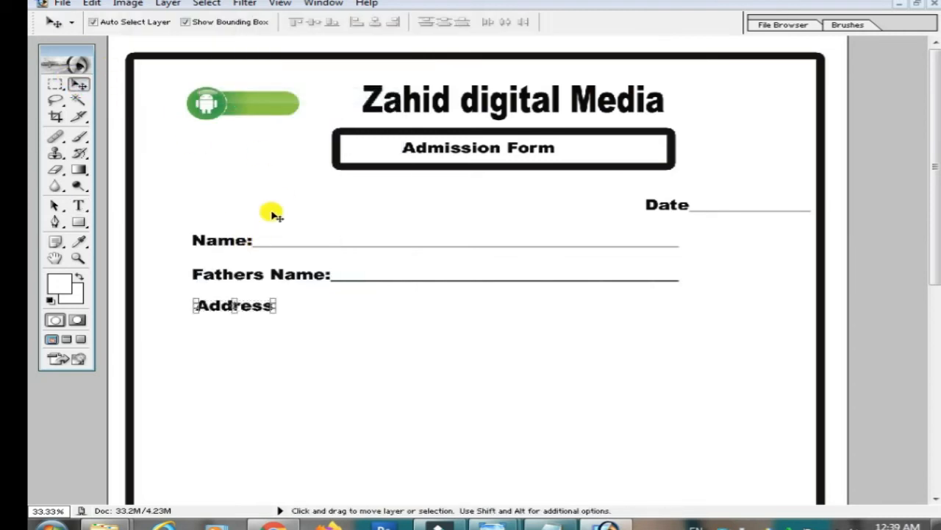
key("Left")
key("Left")
key("Left")
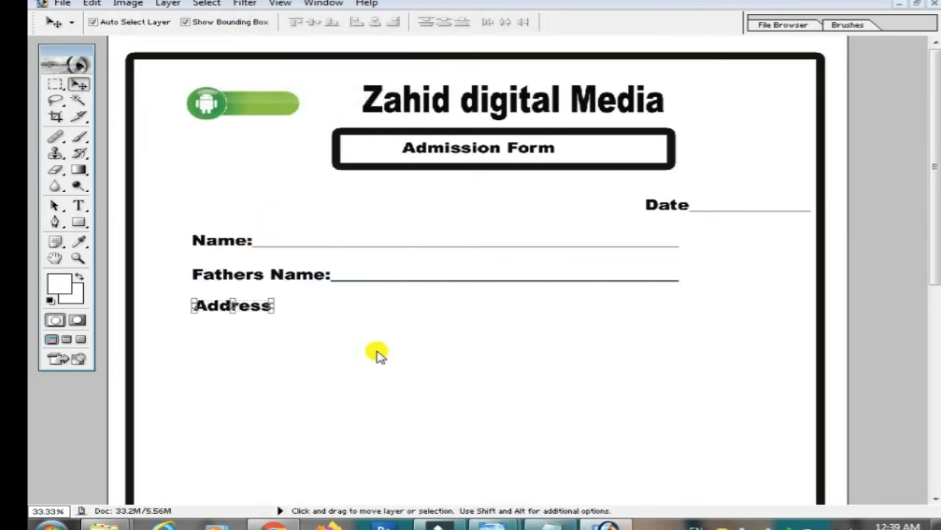
Step: Add a colon after "Address" and extend it with a row of underscores ending about level with the lines above
left_click(78, 208)
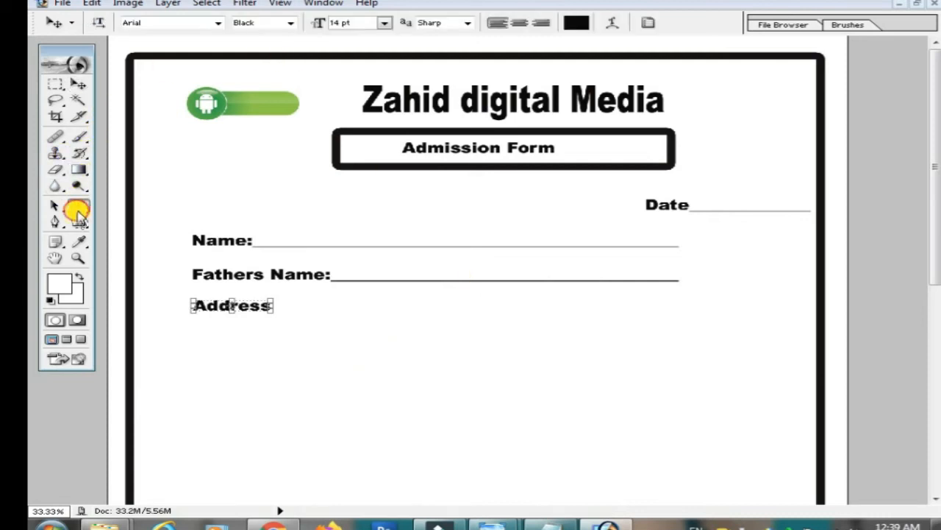
left_click(270, 306)
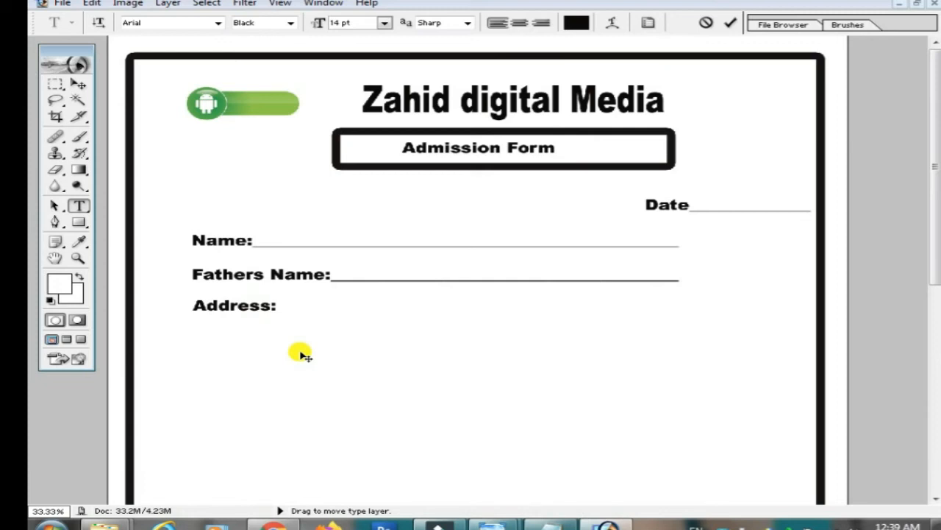
type("_____________________________________")
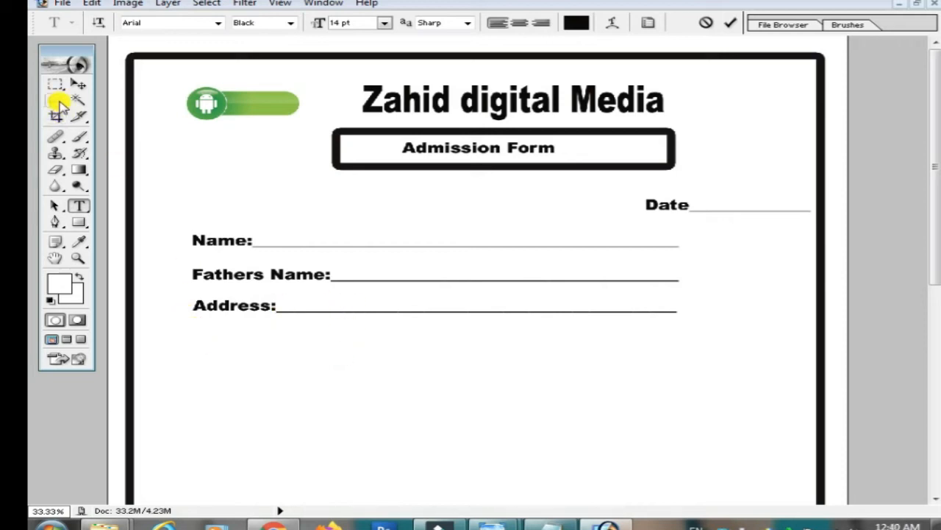
left_click(76, 85)
Step: Add a full-width row of underscores as a new text layer below "Address:" for a second address line
left_click(80, 206)
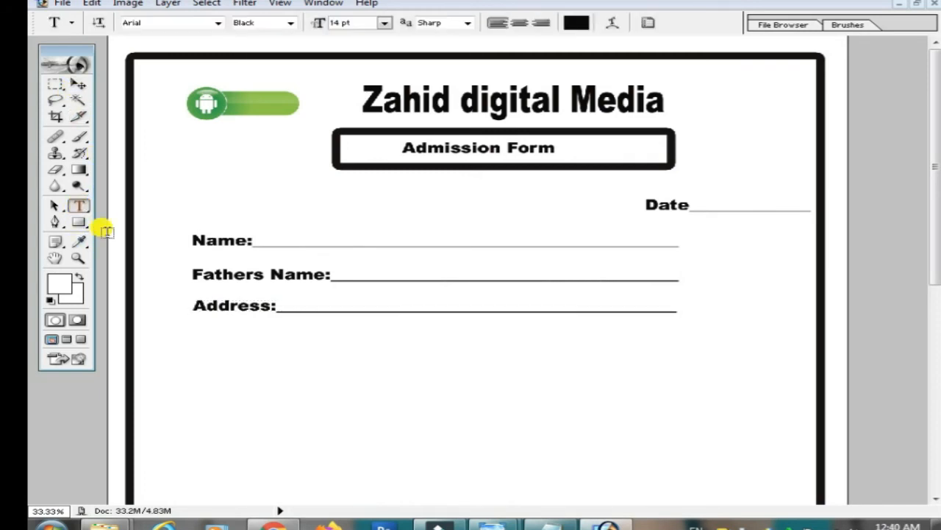
left_click(198, 335)
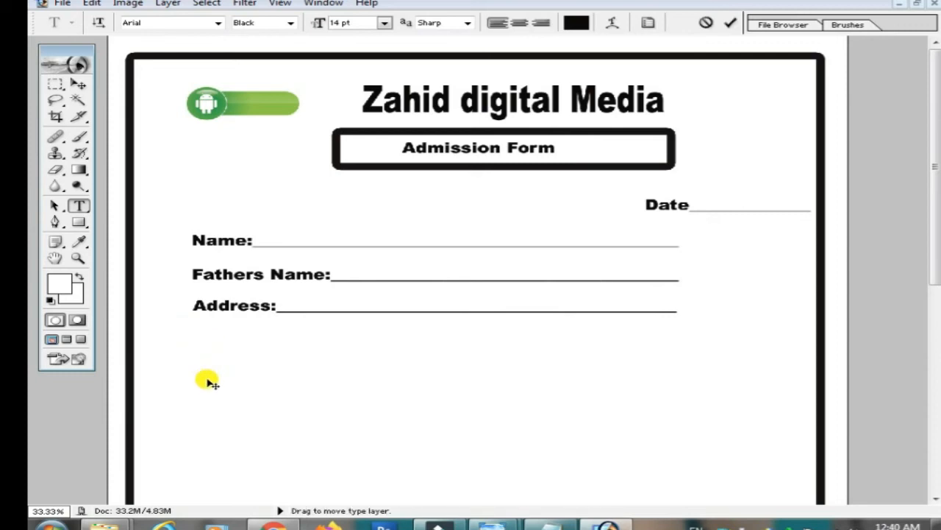
type("________________________________________________________________________________")
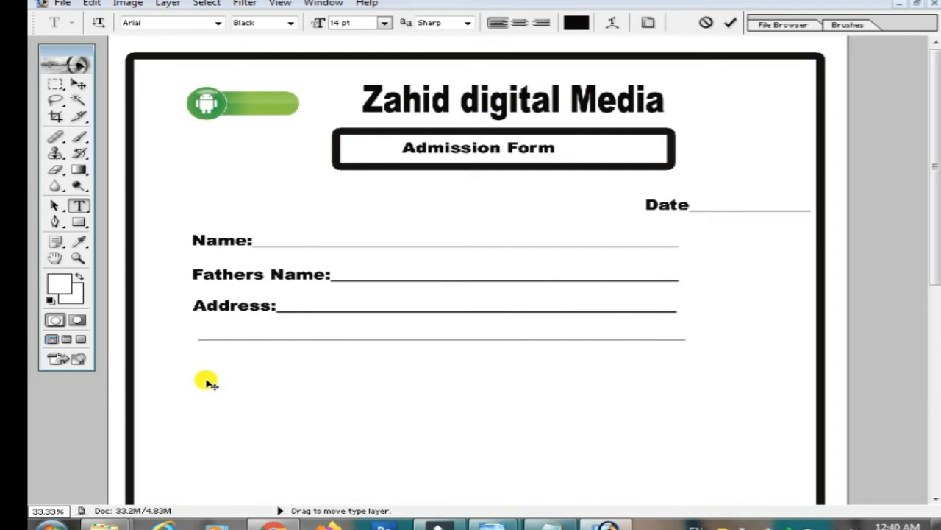
left_click(78, 84)
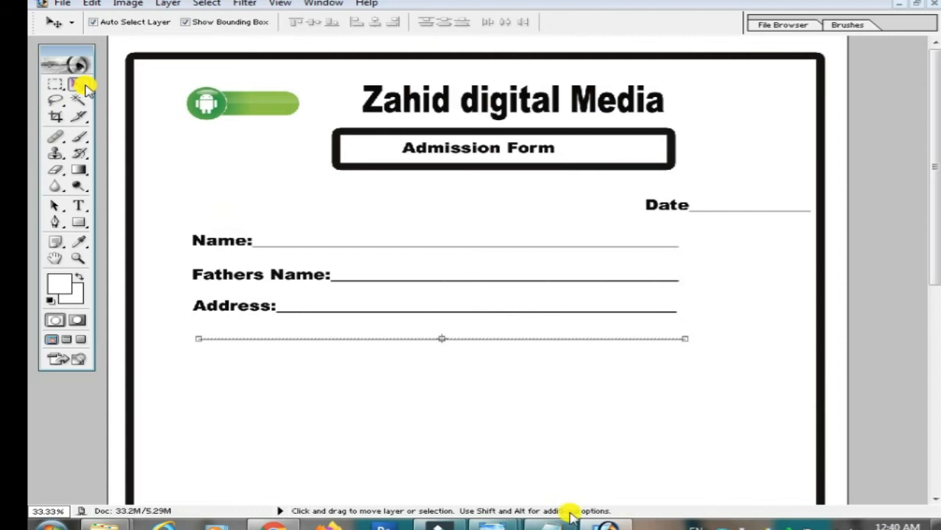
Step: Switch to Notepad and copy "Previous Education" from the list of form fields
left_click(548, 524)
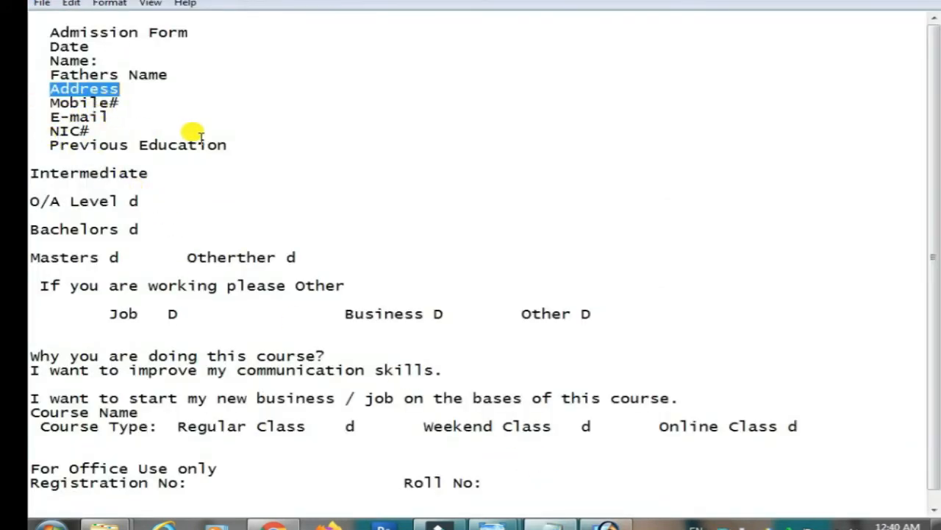
left_click(44, 146)
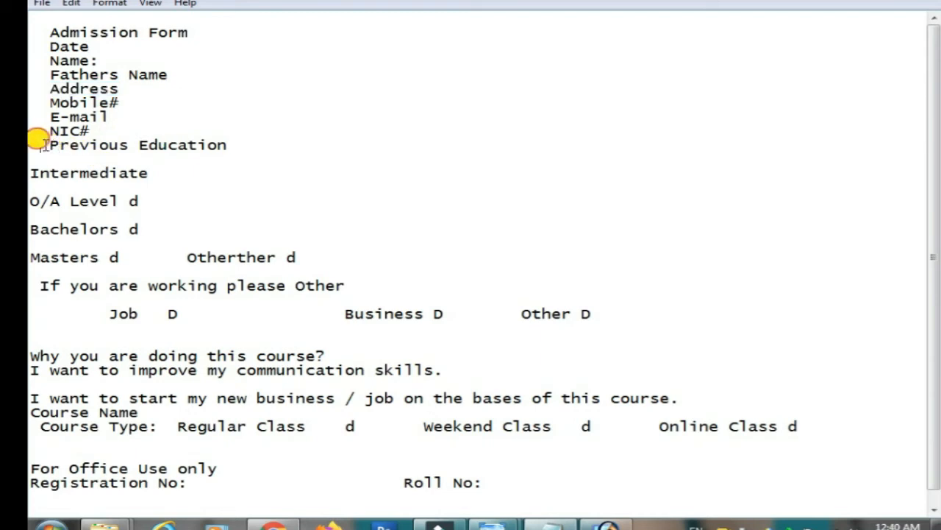
left_click_drag(41, 143, 239, 155)
left_click(33, 143)
left_click_drag(37, 144, 231, 145)
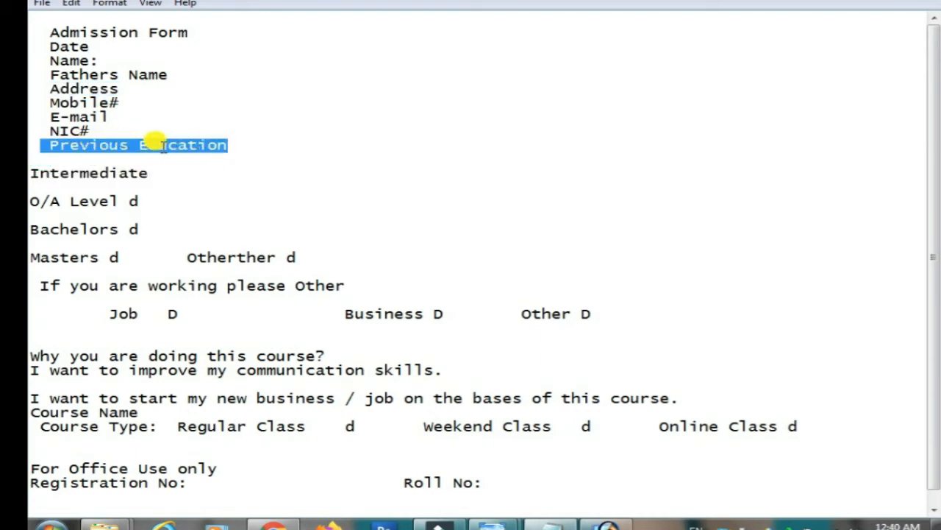
right_click(155, 139)
left_click(215, 193)
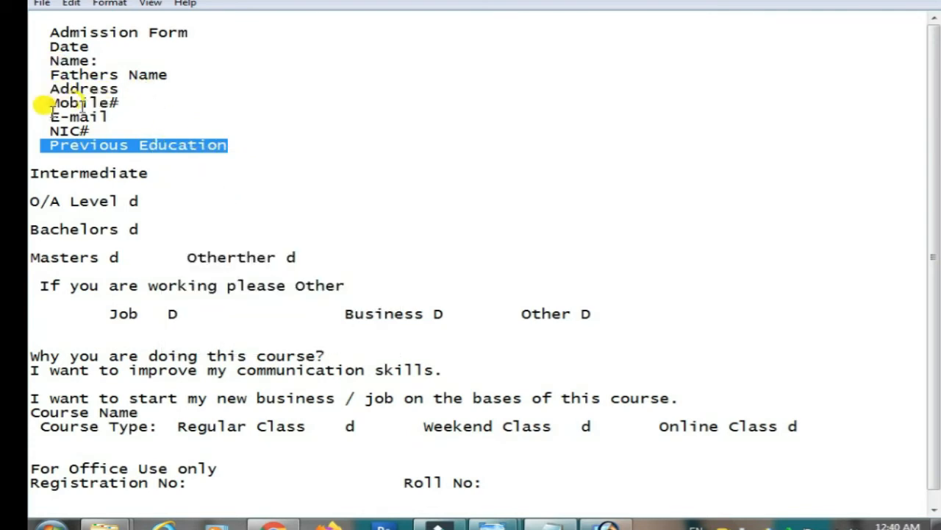
Step: Copy "NIC#" from the list of form fields in Notepad
left_click(92, 130)
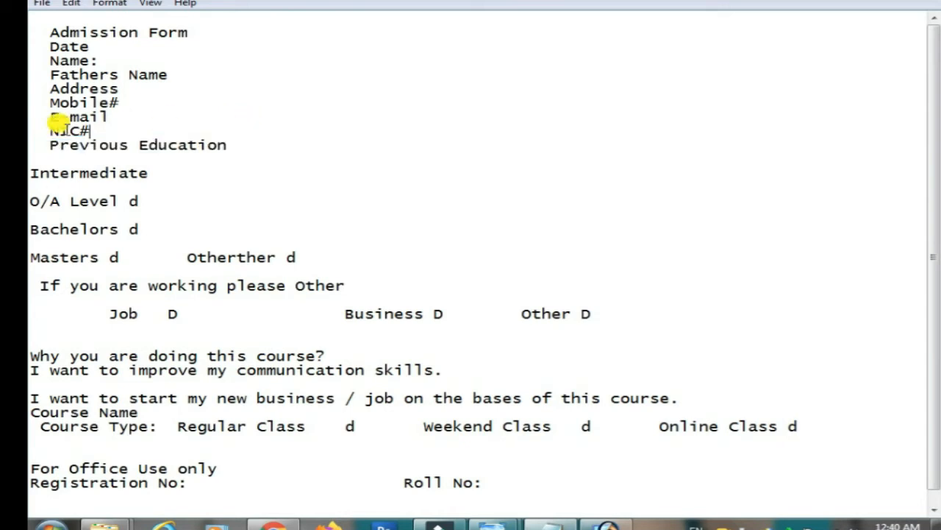
left_click_drag(40, 130, 79, 130)
right_click(80, 130)
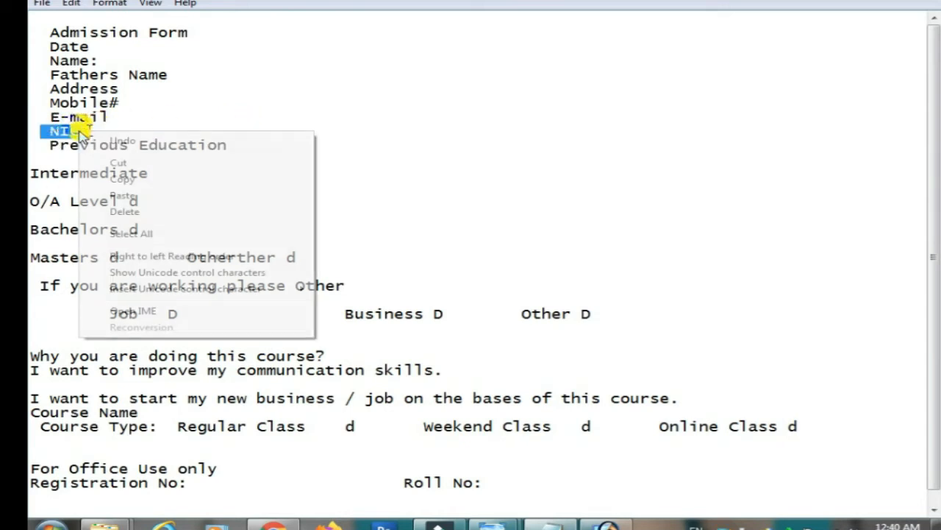
left_click(160, 180)
Step: Return to Photoshop and paste "NIC#" as a new text layer below the second address line
left_click(612, 525)
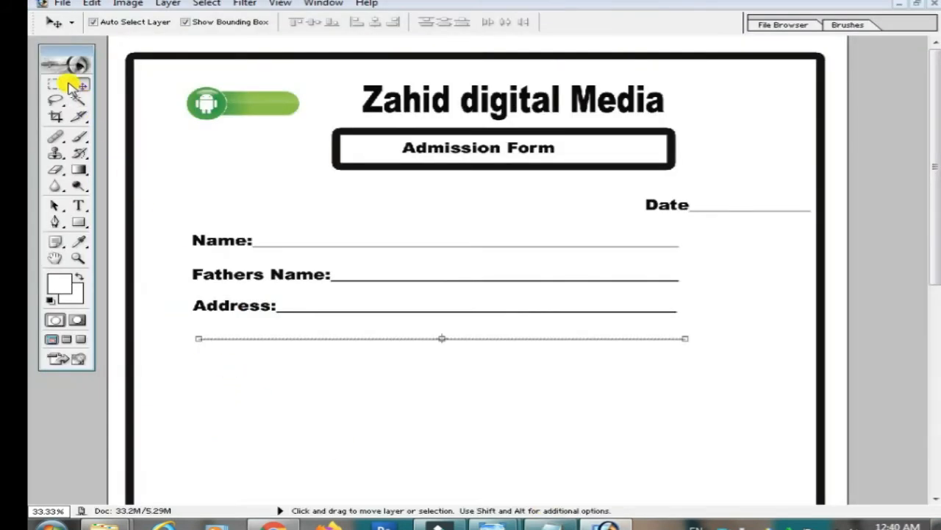
left_click(83, 206)
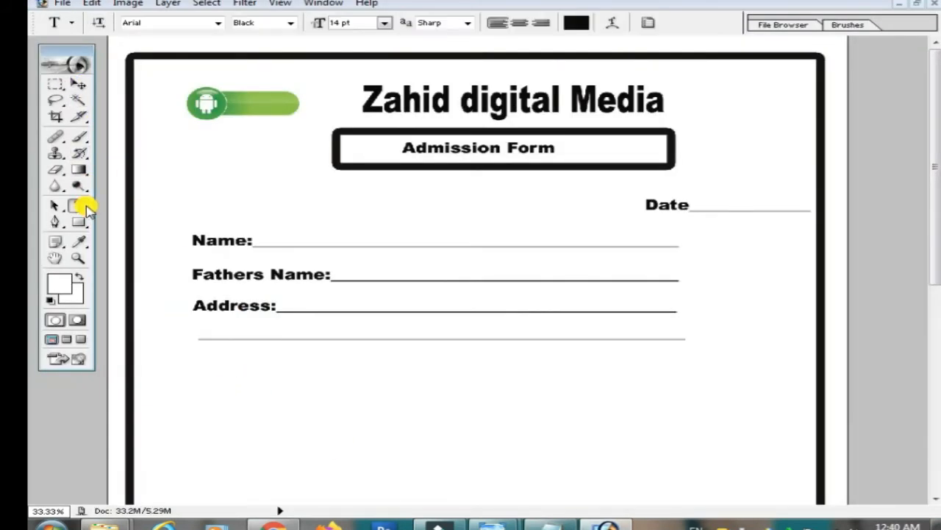
left_click(194, 378)
right_click(196, 382)
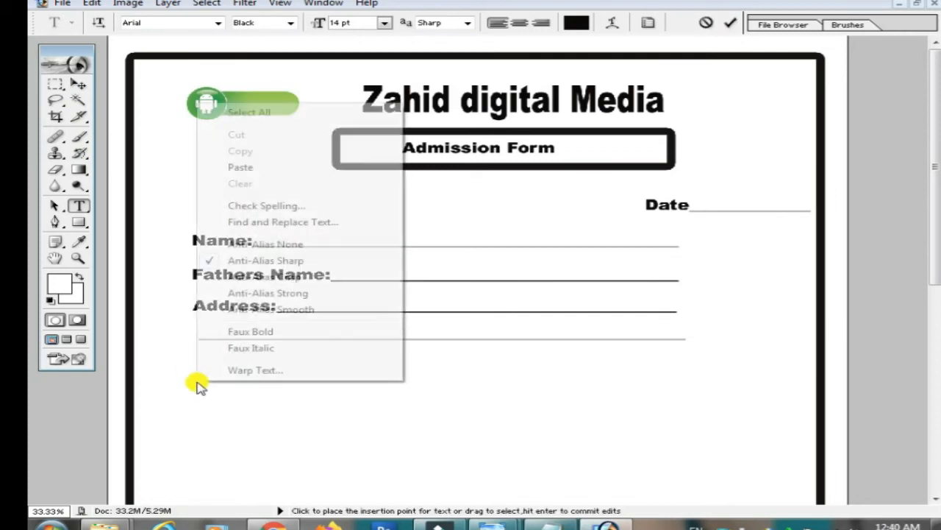
left_click(259, 171)
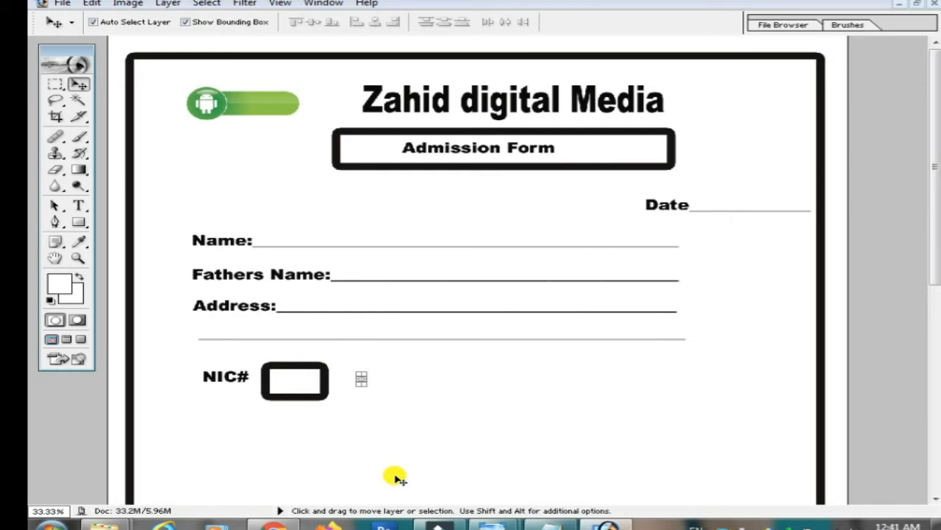
Step: Show the Layers palette and select the rounded box beside "NIC#"
left_click(312, 5)
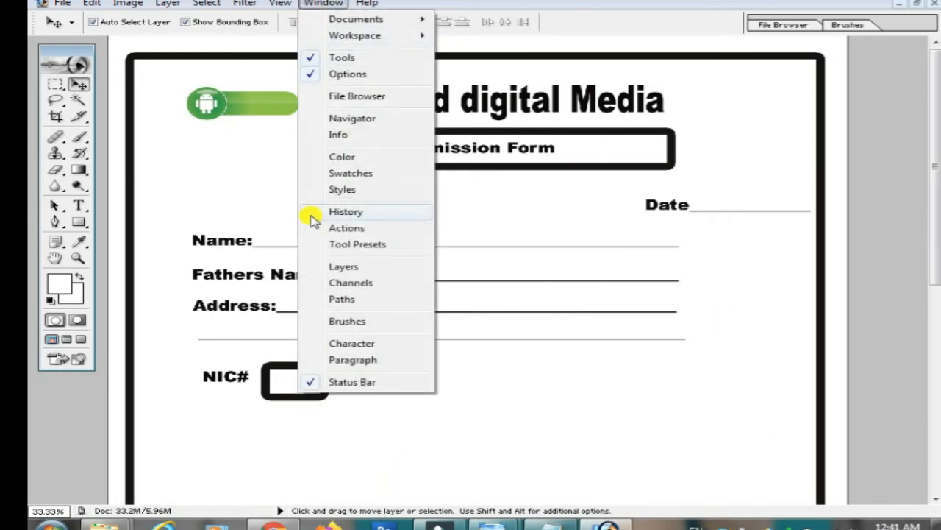
left_click(324, 269)
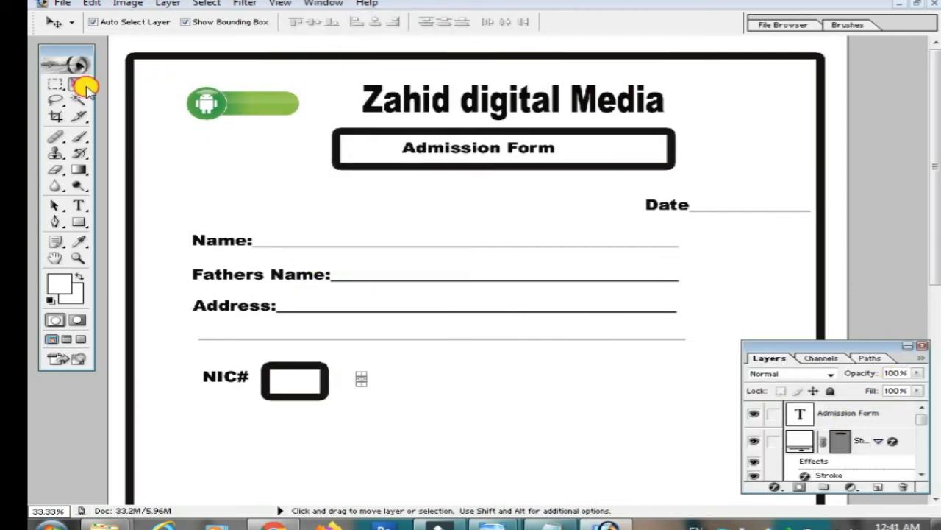
left_click(267, 371)
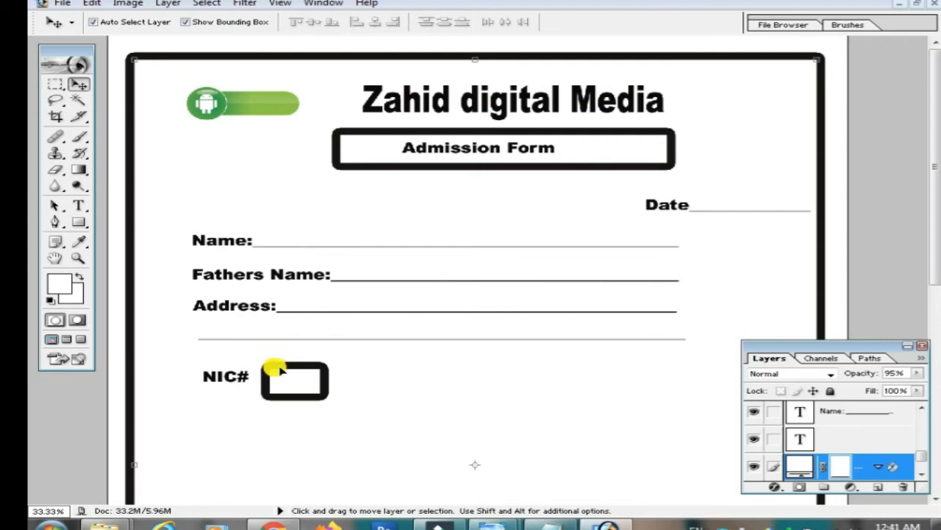
left_click(277, 372)
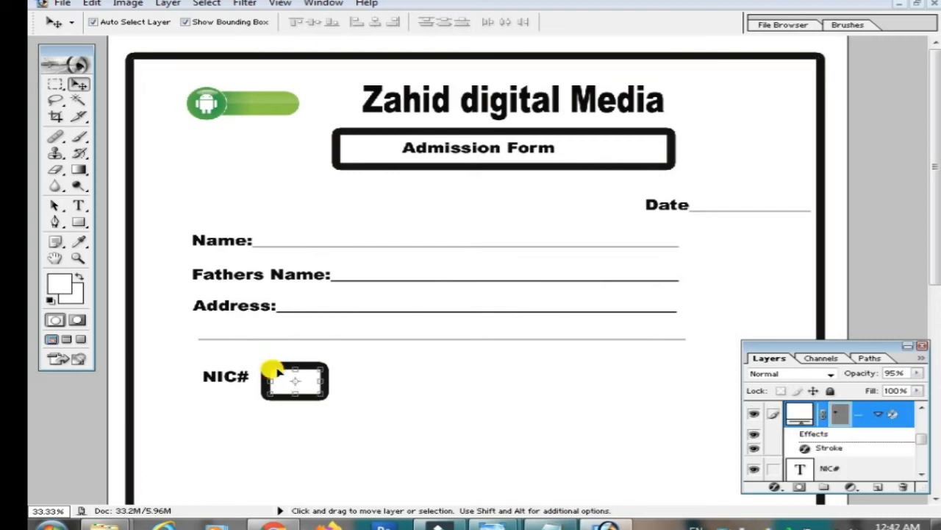
Step: Scale the box beside "NIC#" down to about 57% width and 45.5% height and apply the transformation
key("ctrl+t")
left_click_drag(326, 382, 299, 377)
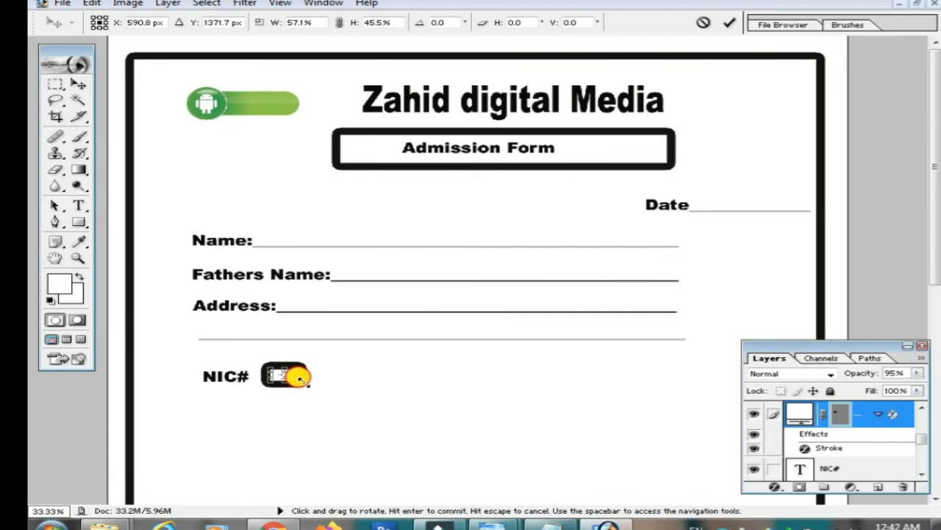
left_click(79, 84)
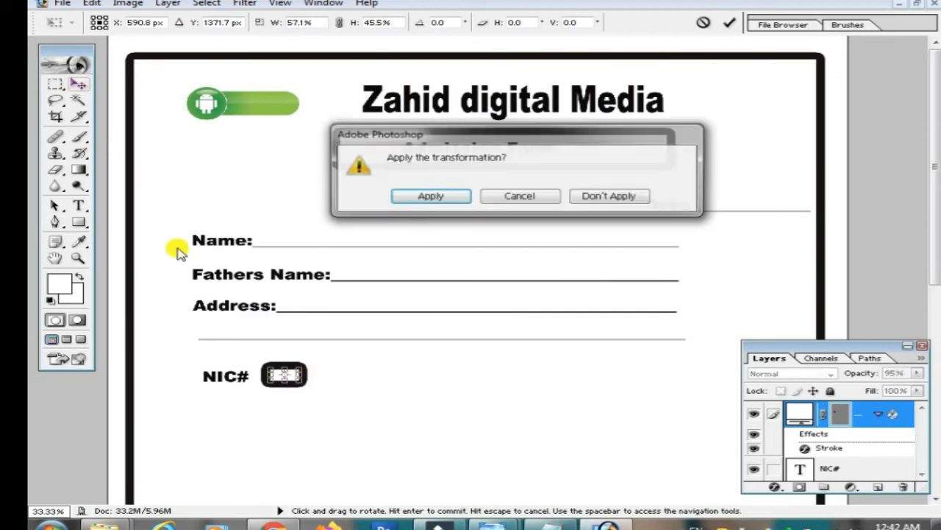
left_click(416, 195)
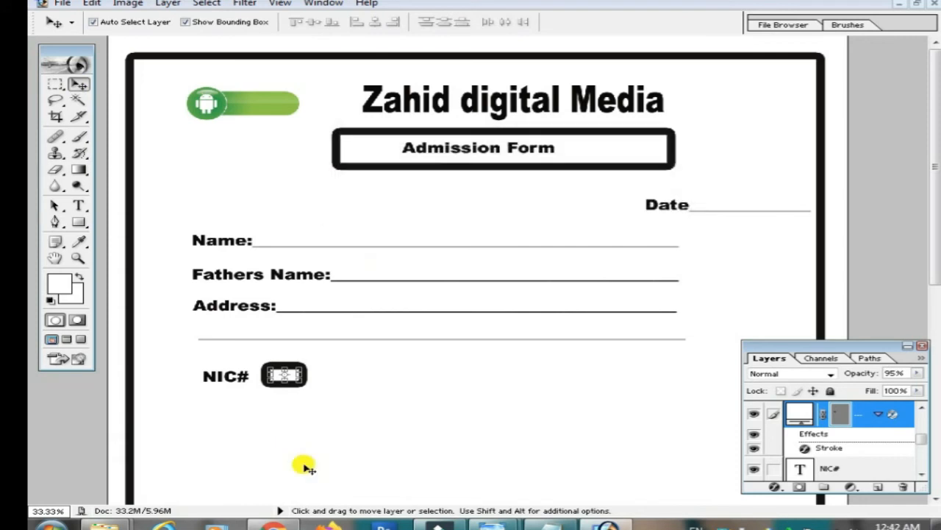
Step: Nudge the reduced box left so it sits close beside the "NIC#" label
key("Left")
key("Left")
key("Left")
key("Left")
key("Left")
key("Left")
key("Left")
key("Left")
key("Left")
key("Left")
key("Left")
key("Left")
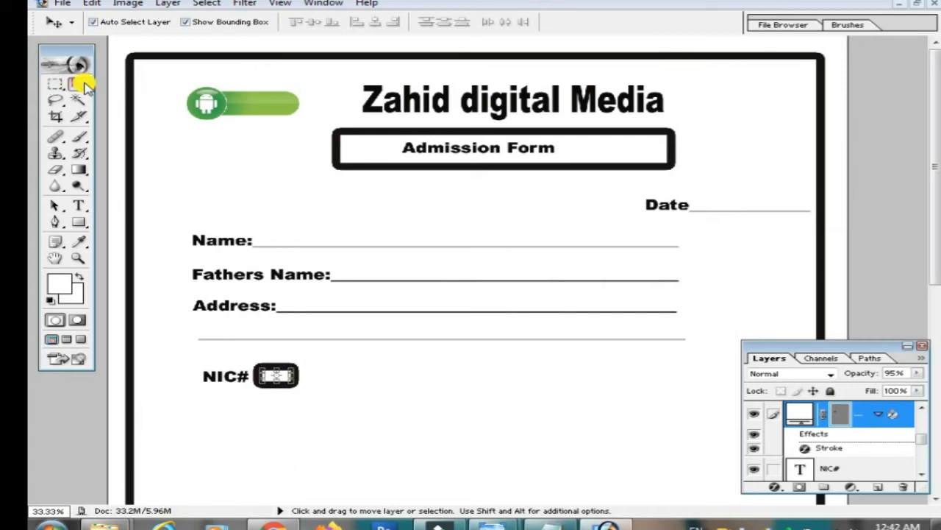
Step: Duplicate the small box layer beside "NIC#" and shift the copy right until it sits directly next to the first box
left_click(879, 416)
right_click(885, 426)
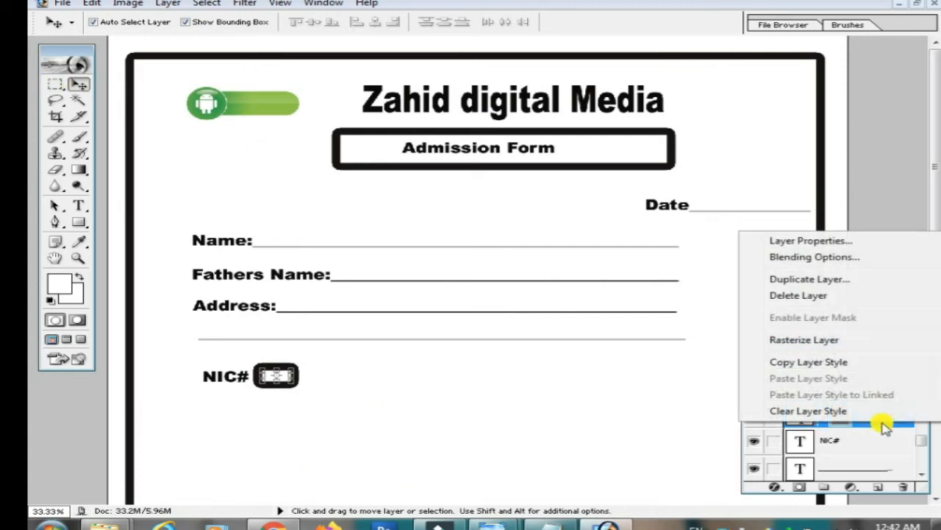
left_click(855, 285)
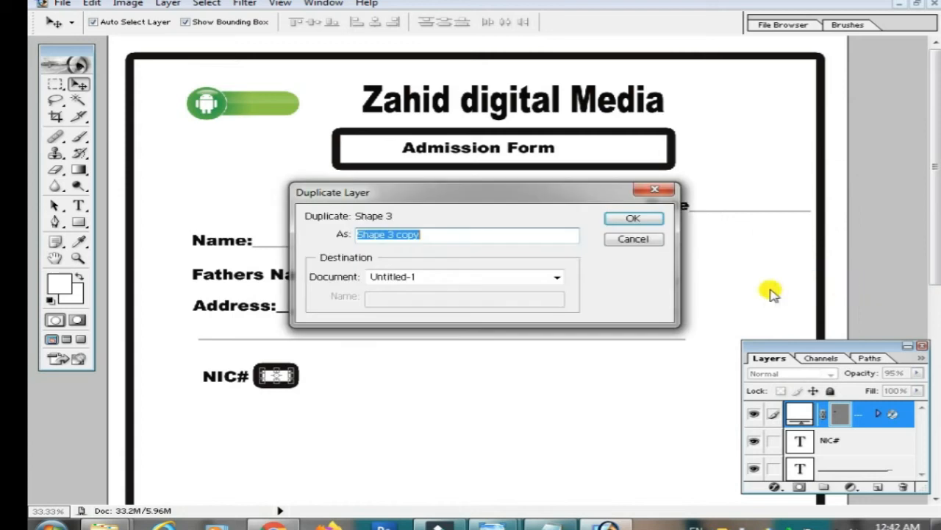
left_click(615, 218)
key("shift+Right")
key("shift+Right")
key("shift+Right")
key("shift+Right")
key("shift+Right")
key("shift+Right")
key("shift+Right")
key("shift+Right")
key("shift+Right")
key("shift+Right")
key("shift+Right")
key("shift+Right")
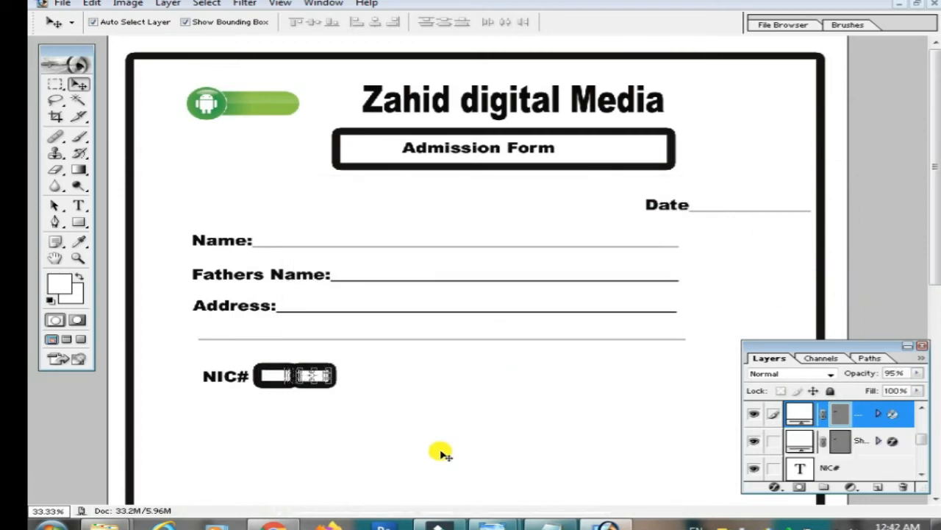
key("shift+Right")
key("shift+Right")
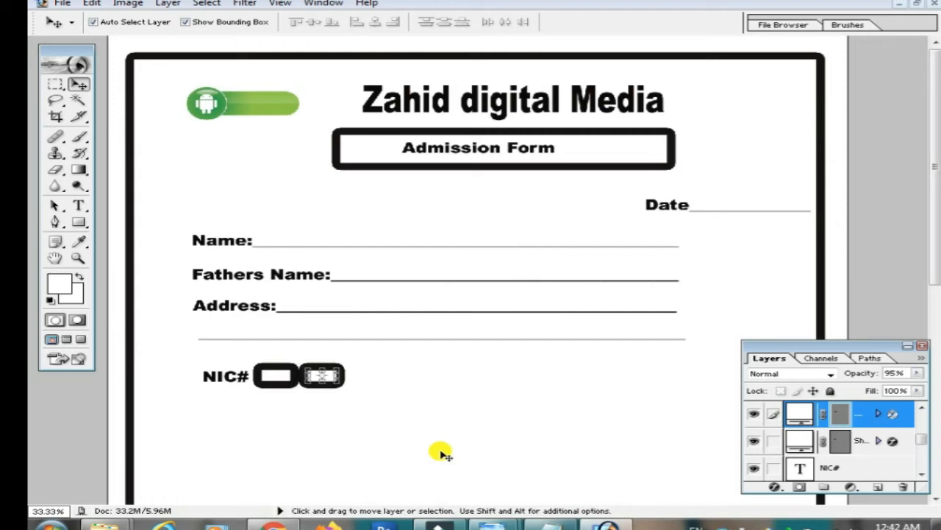
Step: Duplicate the second NIC box and shift the copy right to form a third box in the row
right_click(865, 413)
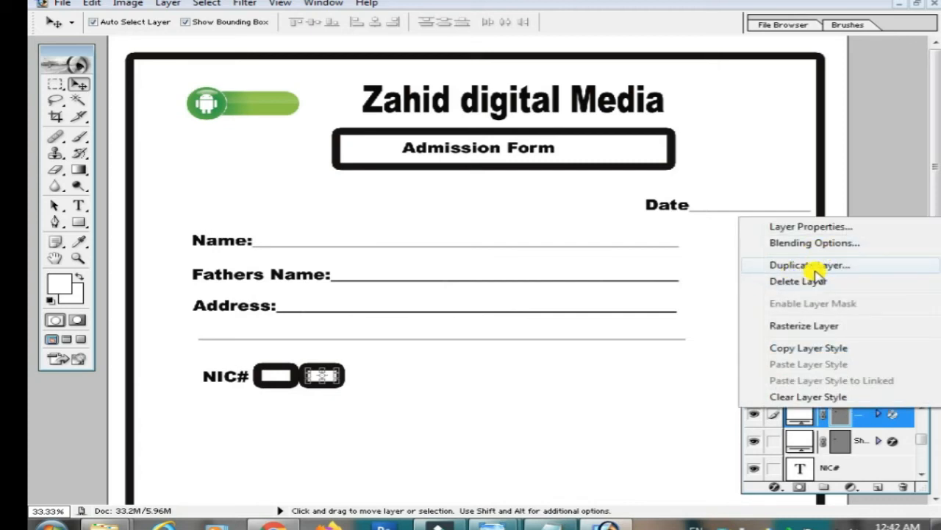
left_click(815, 265)
left_click(622, 219)
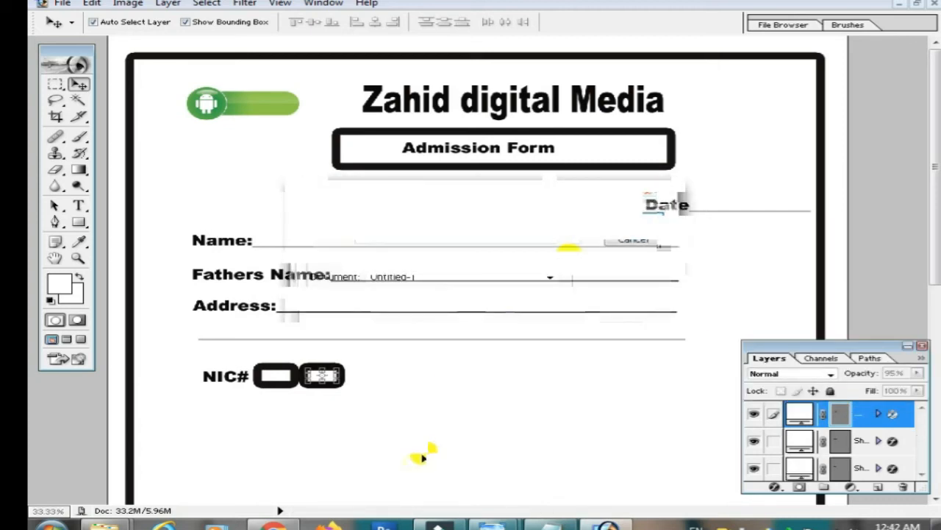
key("shift+Right")
key("shift+Right")
key("shift+Right")
key("shift+Right")
key("shift+Right")
key("shift+Right")
key("shift+Right")
key("shift+Right")
key("shift+Right")
key("shift+Right")
key("shift+Right")
key("shift+Right")
key("shift+Right")
key("shift+Right")
key("shift+Right")
key("shift+Right")
key("shift+Right")
key("shift+Right")
key("shift+Right")
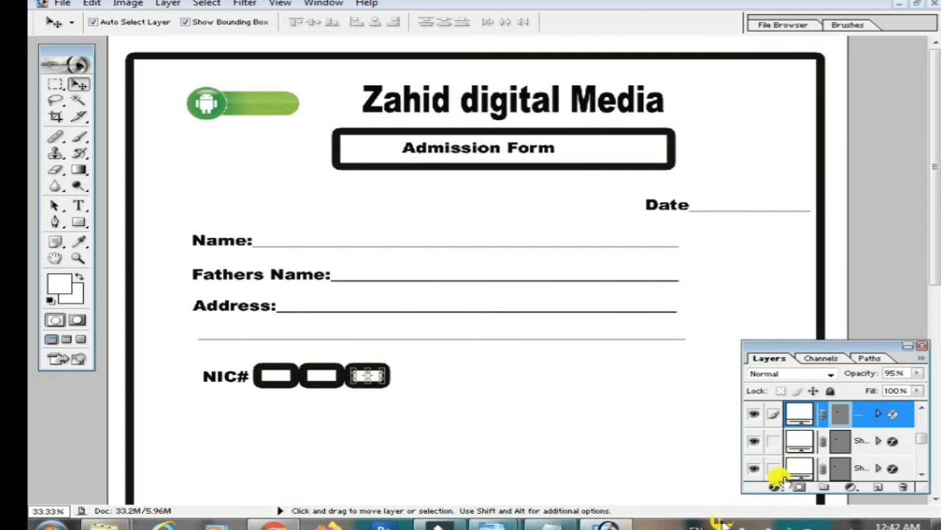
Step: Switch to Notepad and copy the "Previous Education" line
left_click(439, 525)
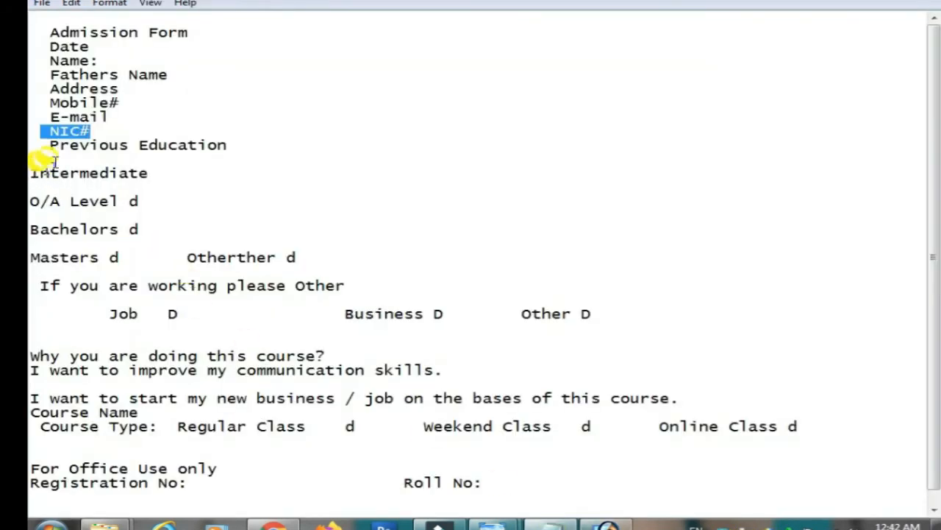
left_click_drag(37, 142, 224, 141)
right_click(206, 144)
left_click(257, 193)
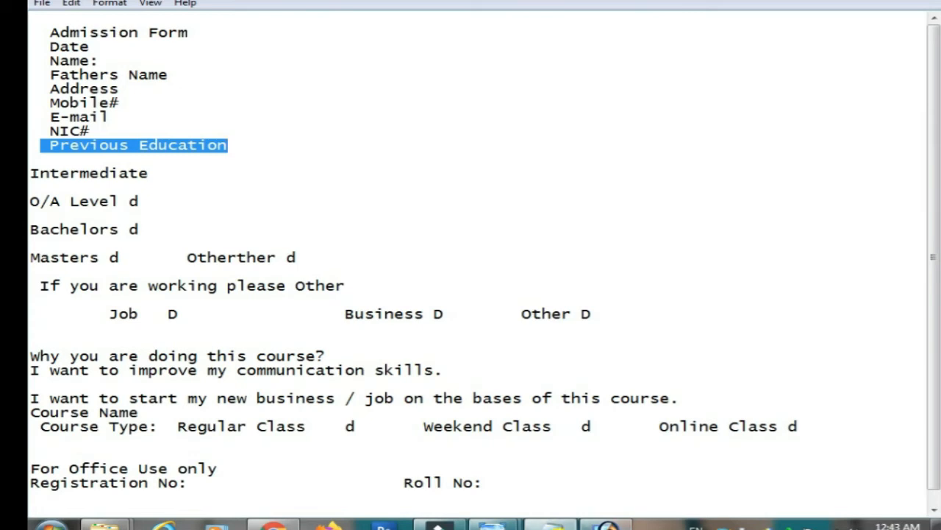
Step: Return to Photoshop and paste "Previous Education" as a new text layer below the "NIC#" label
left_click(590, 527)
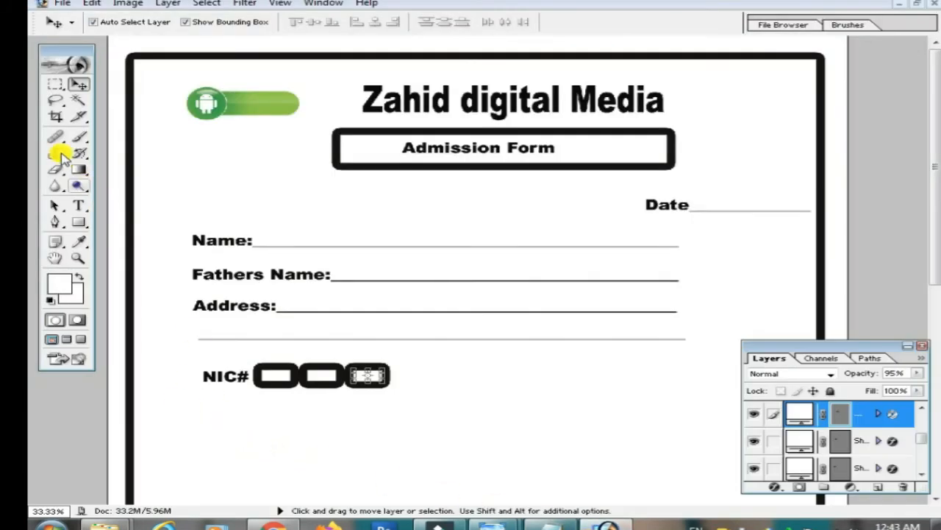
left_click(79, 205)
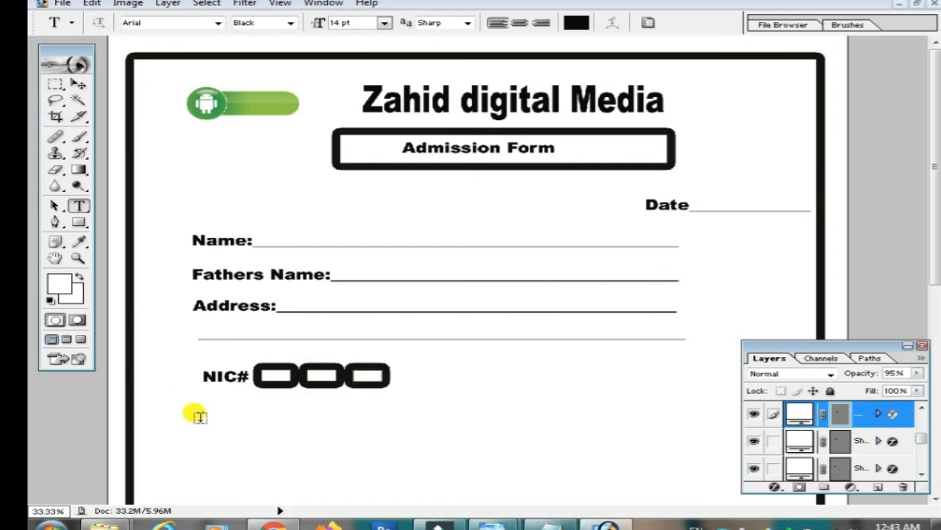
left_click(208, 409)
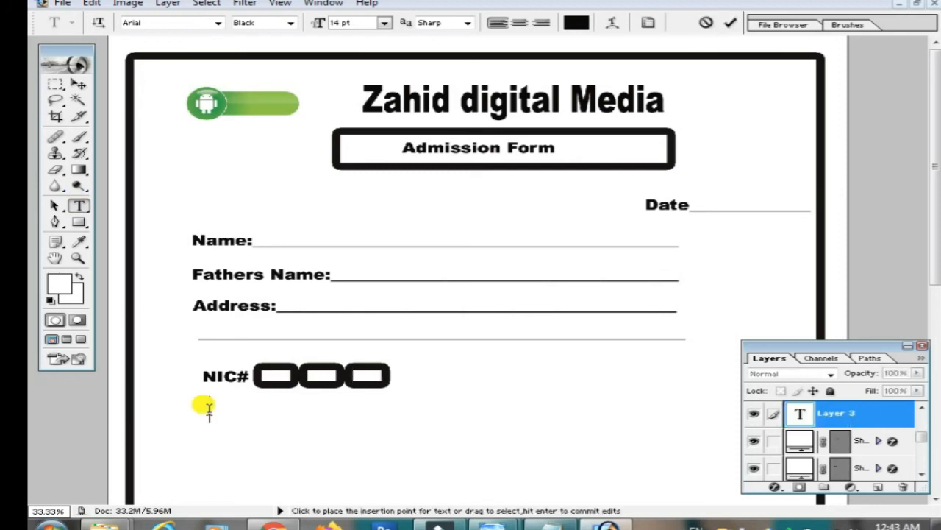
right_click(209, 409)
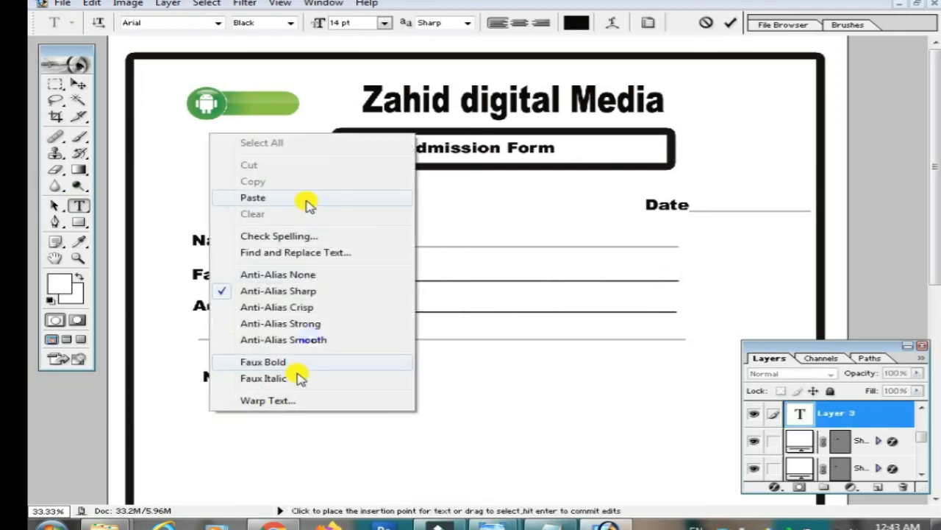
left_click(309, 199)
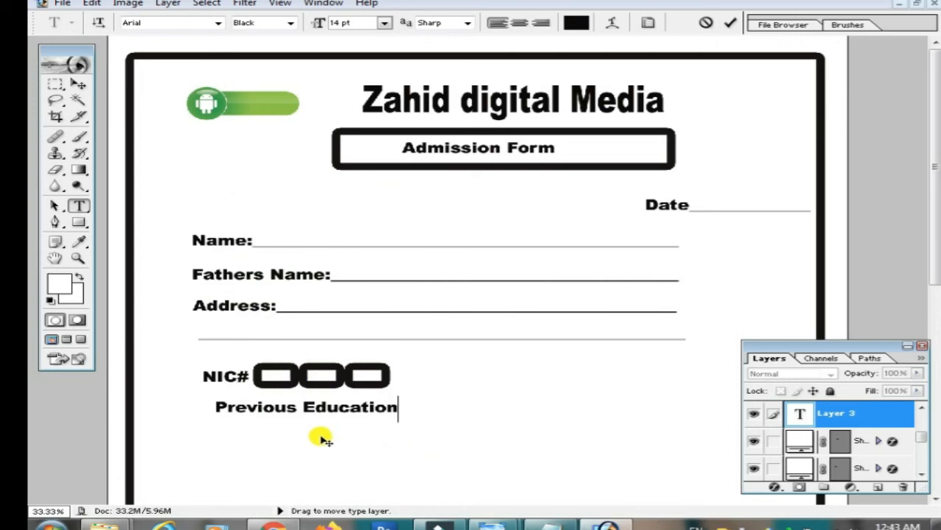
Step: Move the "Previous Education" text left so it lines up with the start of the "NIC#" label
left_click(79, 83)
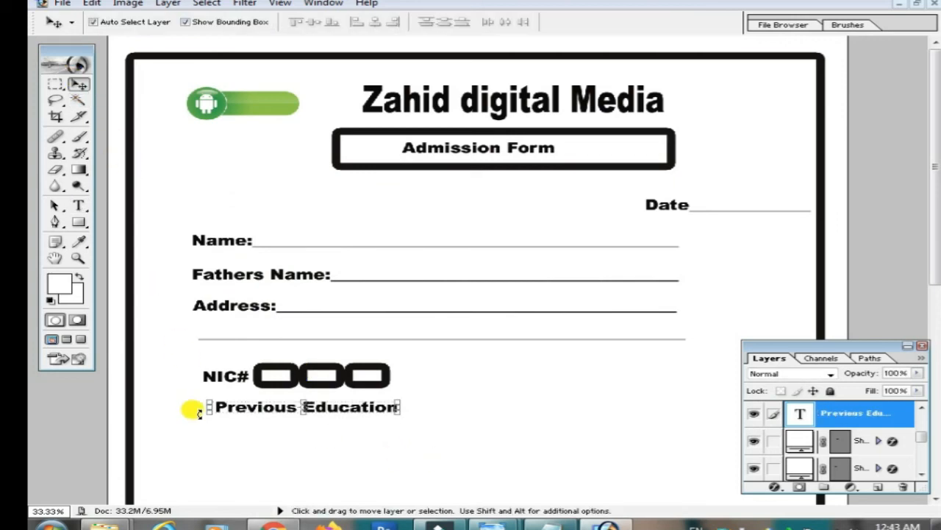
left_click_drag(199, 408, 193, 409)
key("Left")
key("Left")
key("Left")
key("Left")
key("Left")
key("Left")
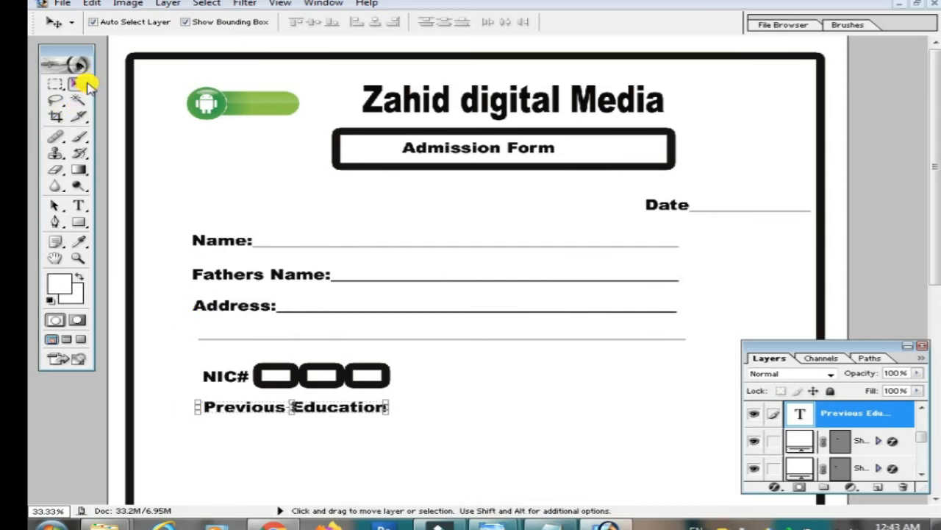
Step: Delete the third and first thick-outlined boxes in the row beside "NIC#"
left_click(274, 386)
left_click(78, 82)
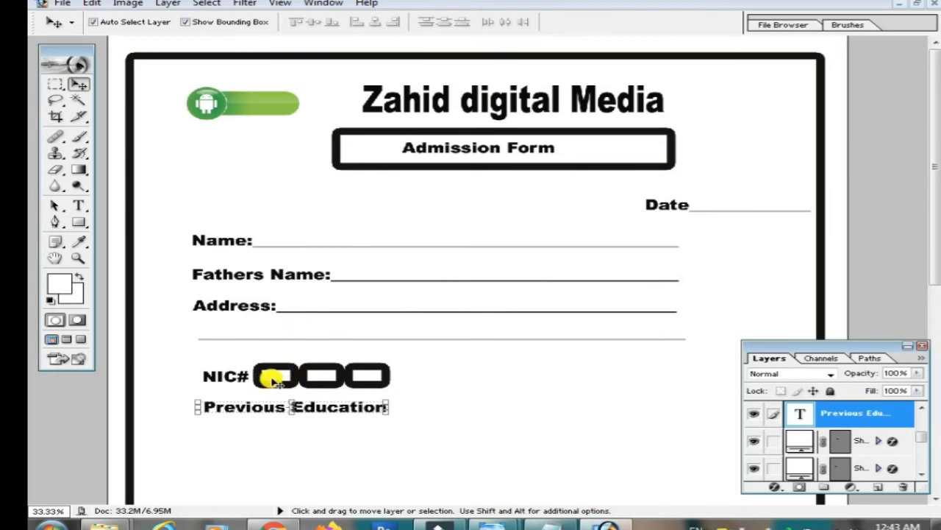
left_click(352, 381)
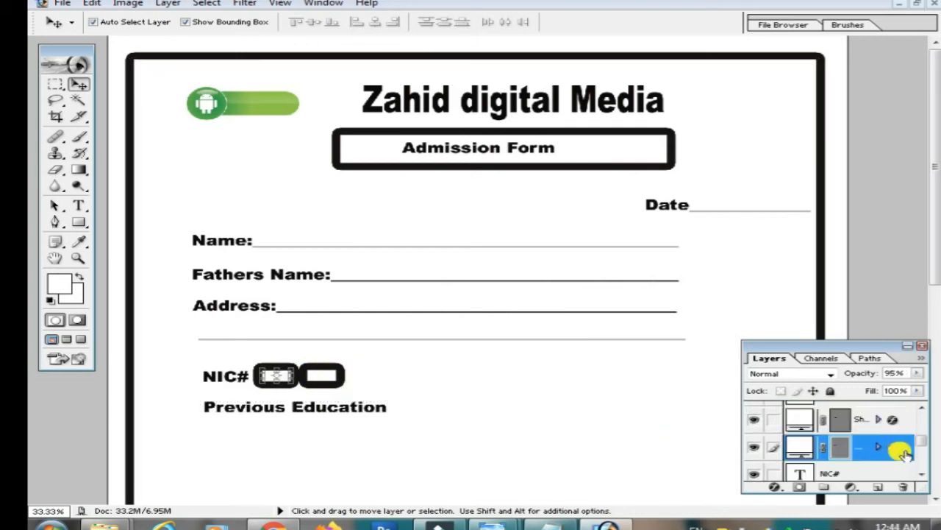
right_click(903, 454)
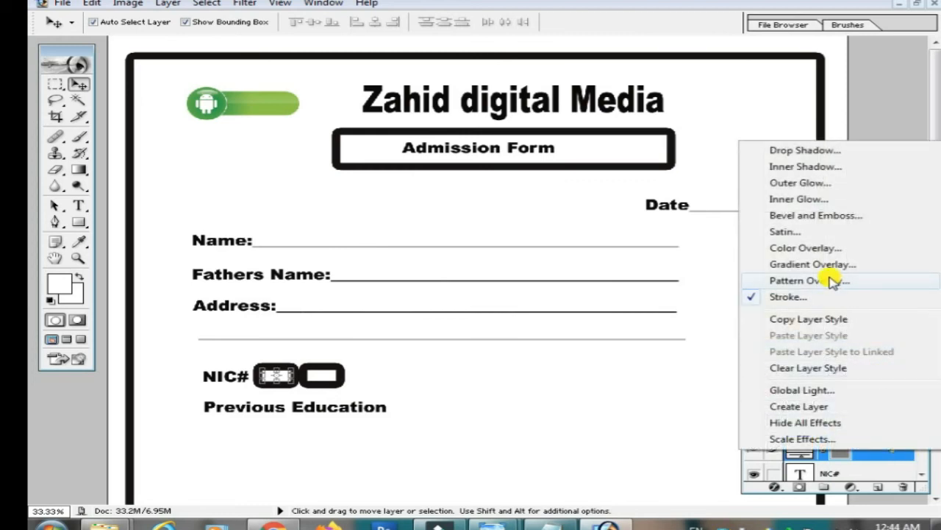
left_click(706, 399)
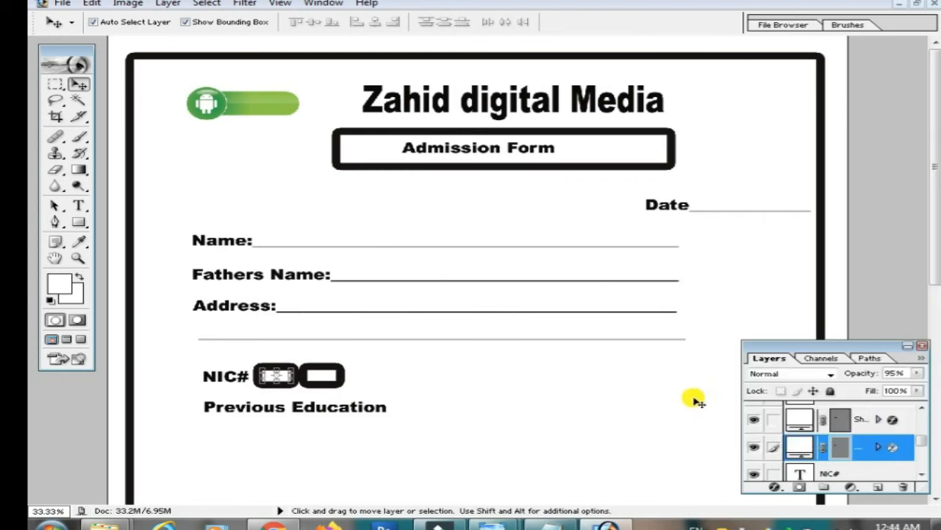
left_click(877, 445)
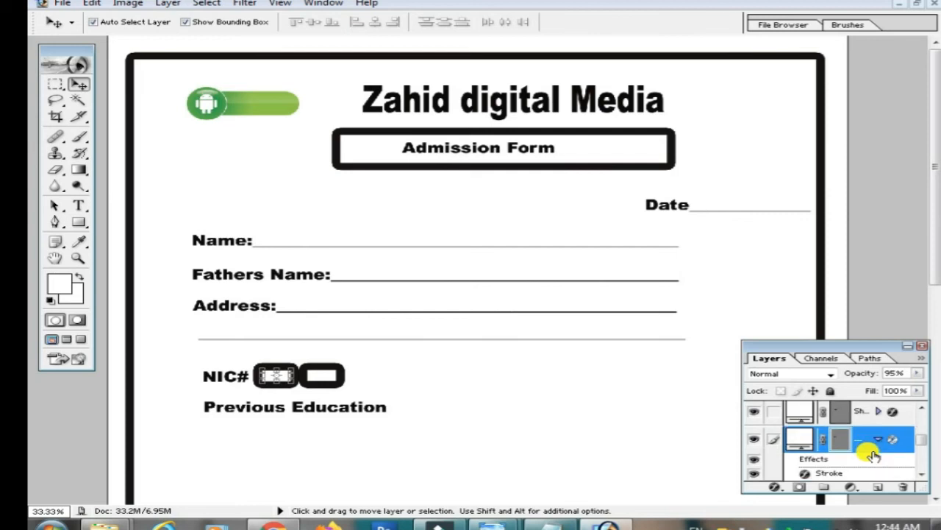
right_click(867, 446)
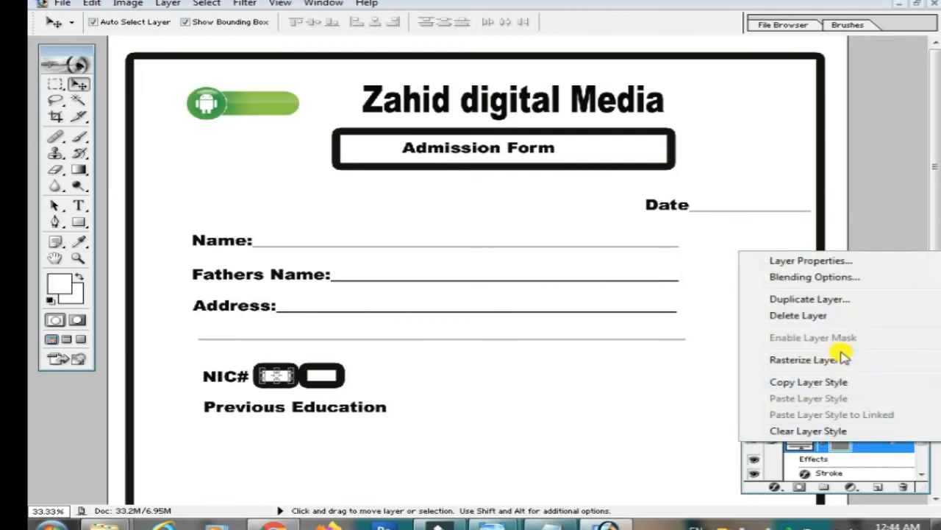
left_click(825, 315)
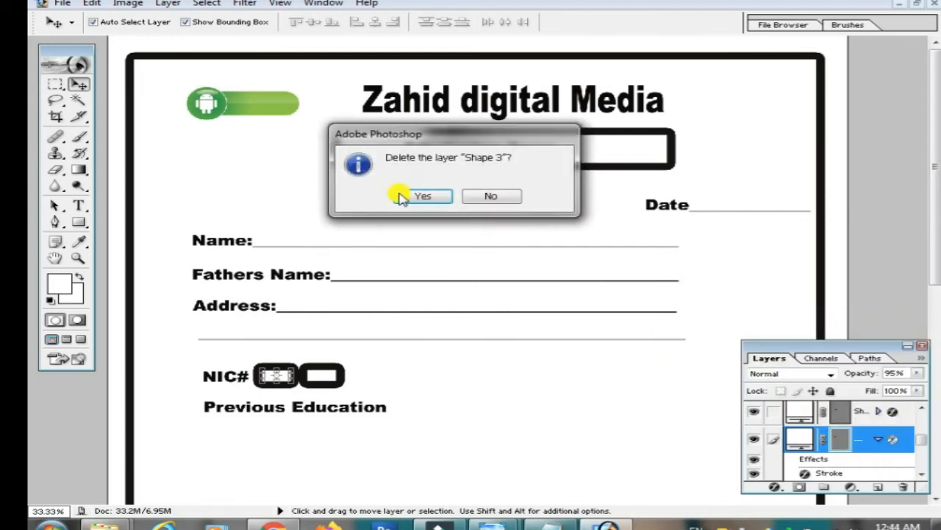
left_click(402, 199)
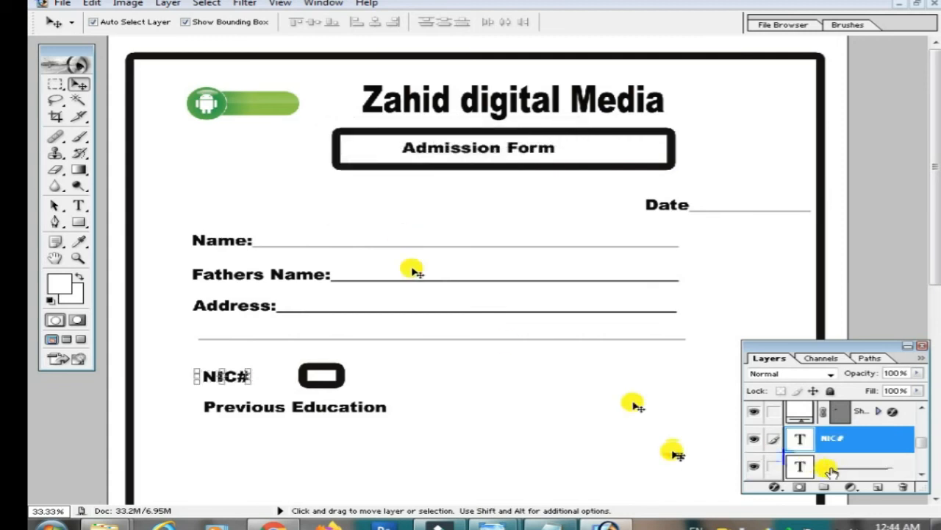
Step: Delete the remaining thick-outlined box layer from the "NIC#" row
left_click(876, 416)
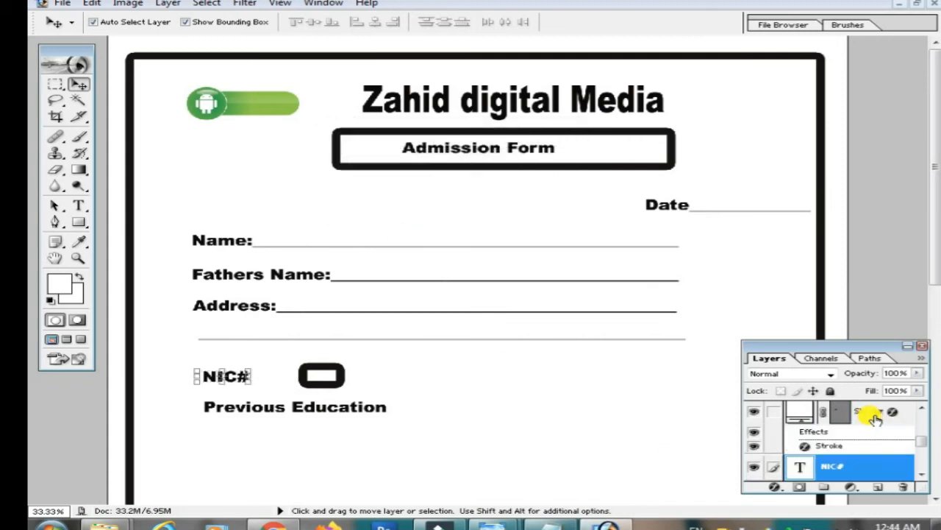
left_click(342, 388)
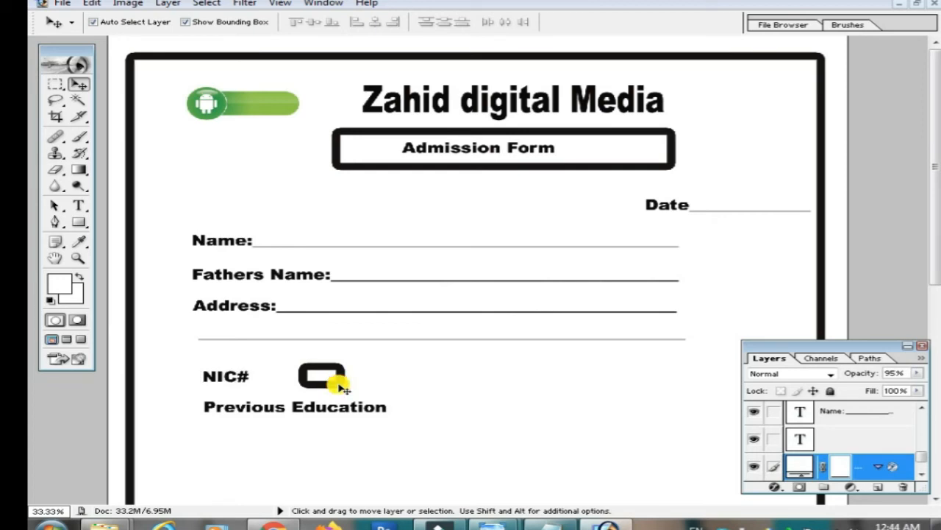
left_click_drag(925, 459, 922, 440)
left_click(902, 448)
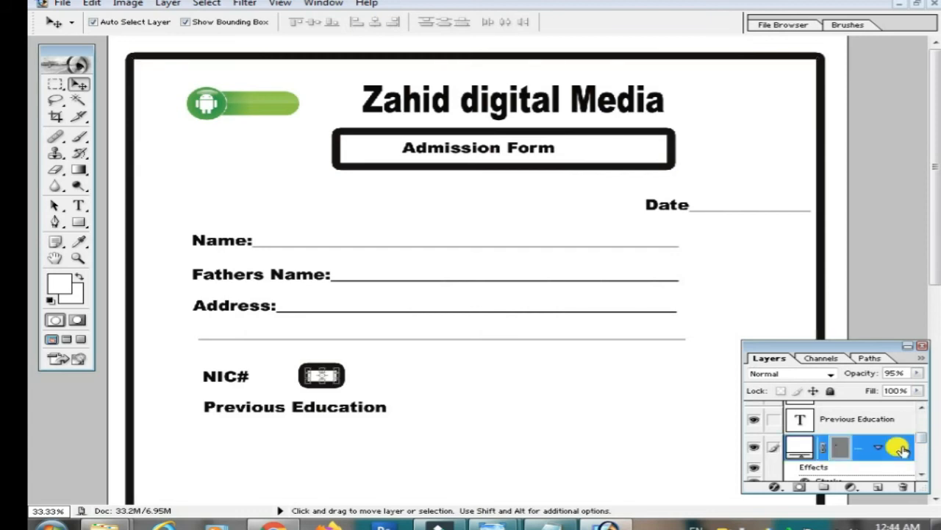
right_click(811, 450)
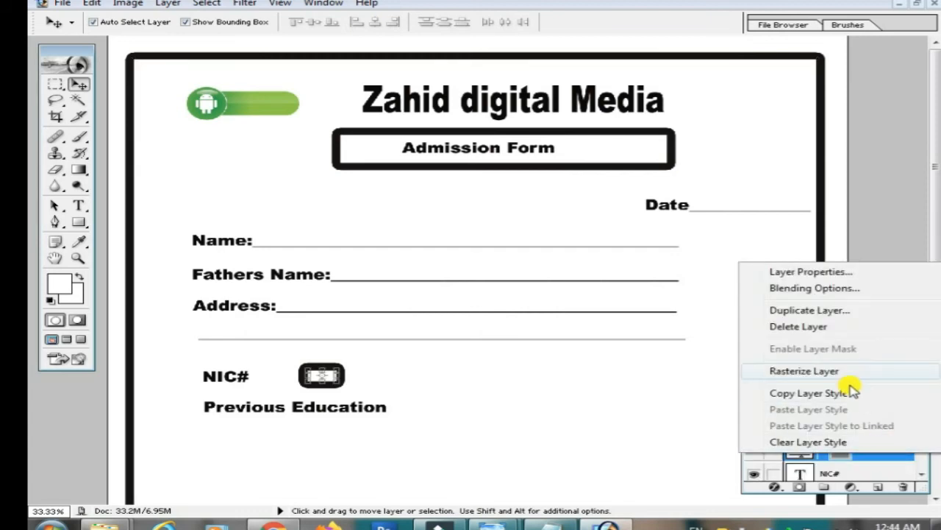
left_click(811, 328)
left_click(420, 197)
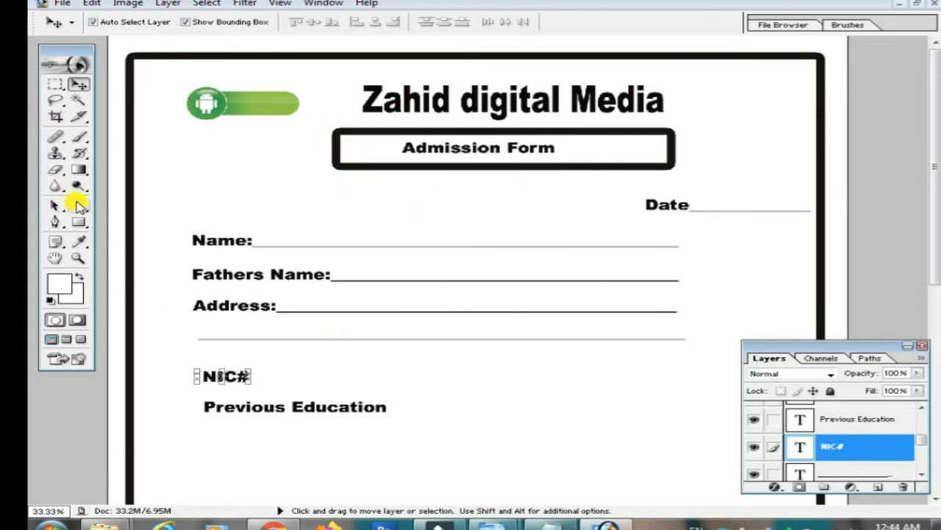
Step: Draw a small rectangle just right of "NIC#" and set its stroke size to 4 px
left_click(79, 224)
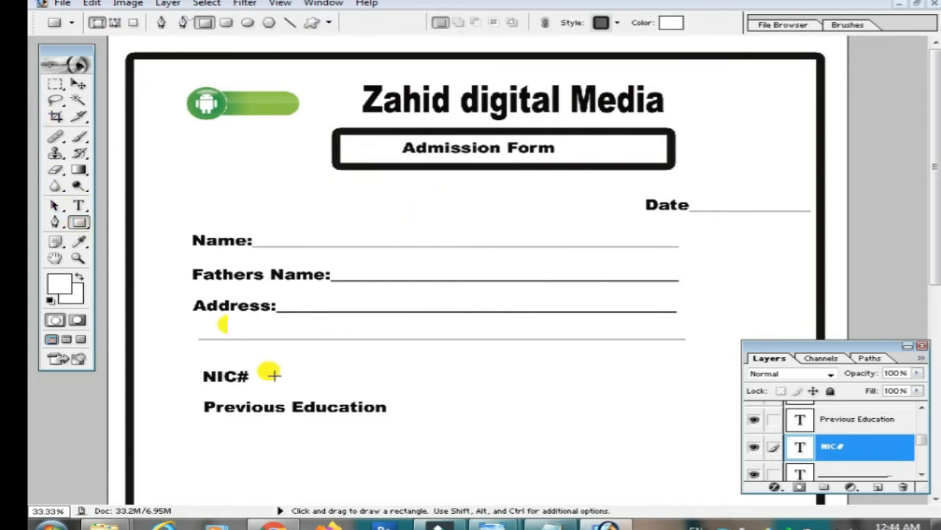
left_click_drag(268, 371, 312, 390)
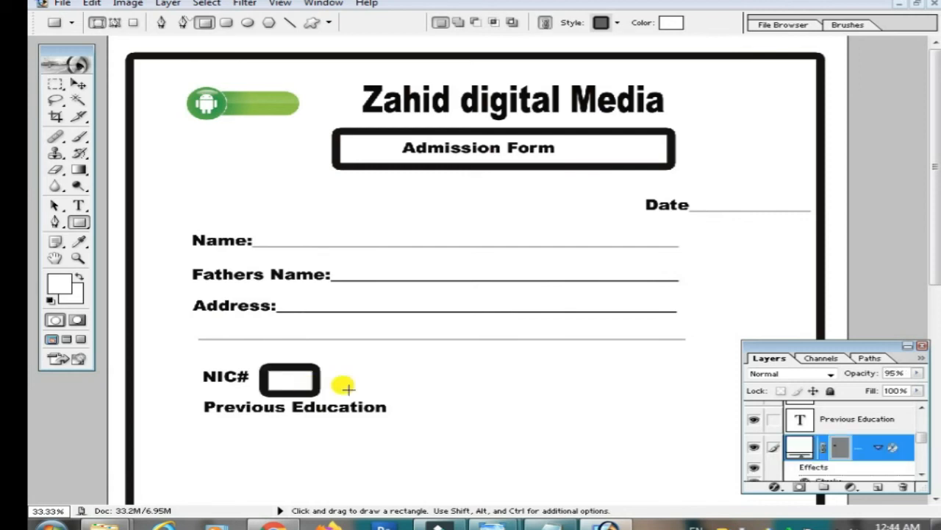
double_click(904, 450)
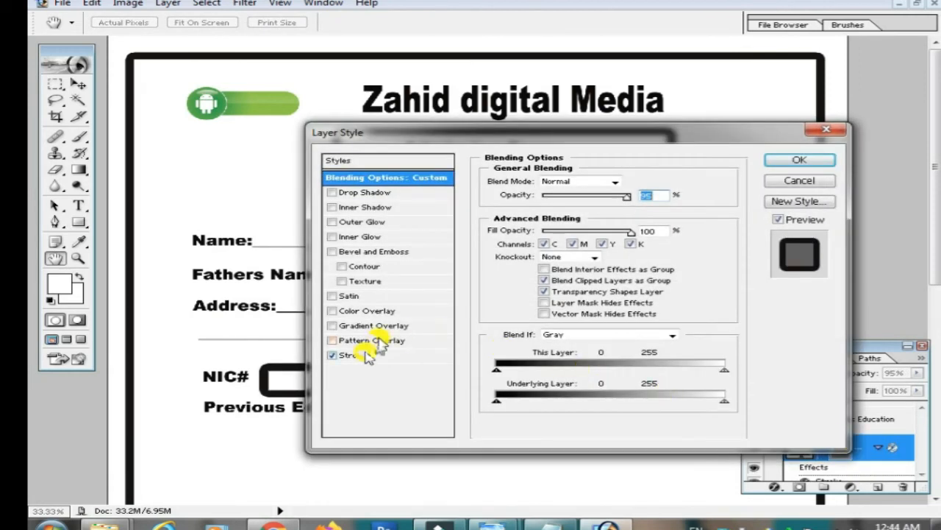
left_click(366, 356)
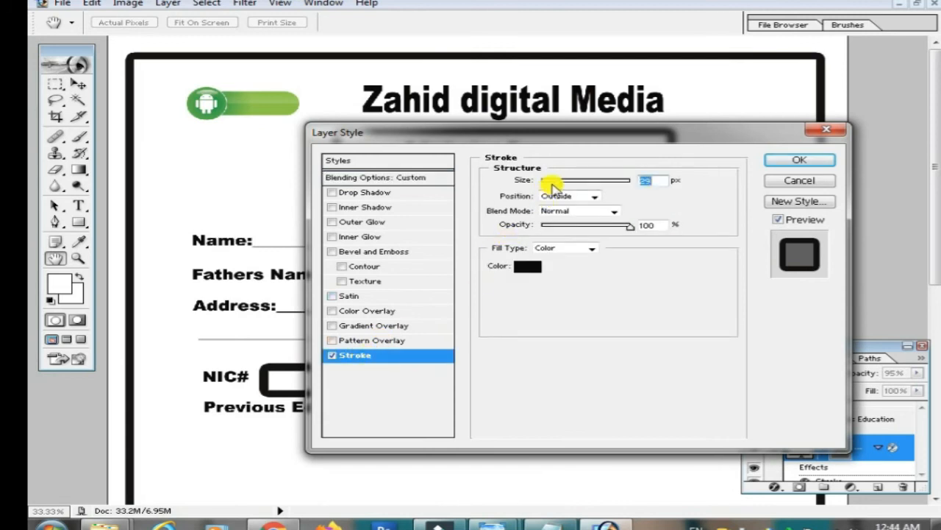
left_click_drag(557, 183, 548, 185)
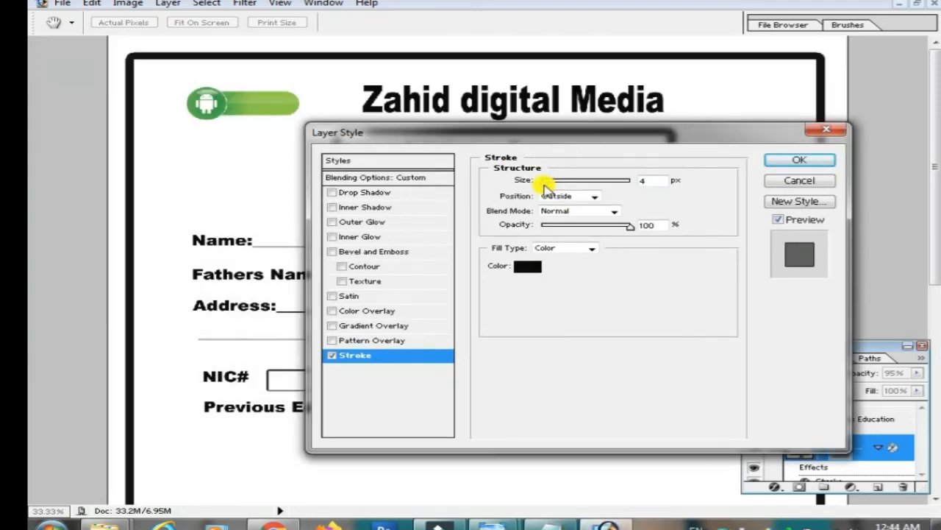
left_click(798, 161)
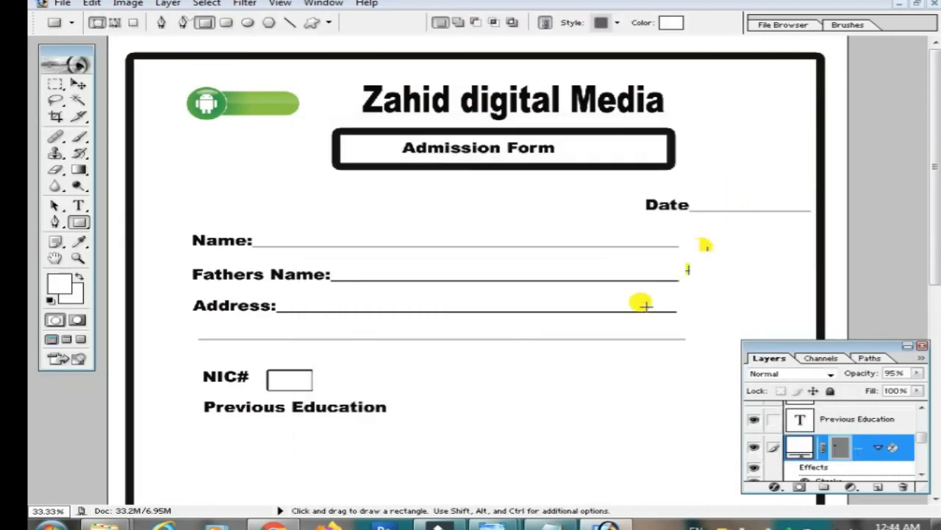
Step: Move the small thin-outlined box up and left so it sits closer to the "NIC#" label
left_click(78, 84)
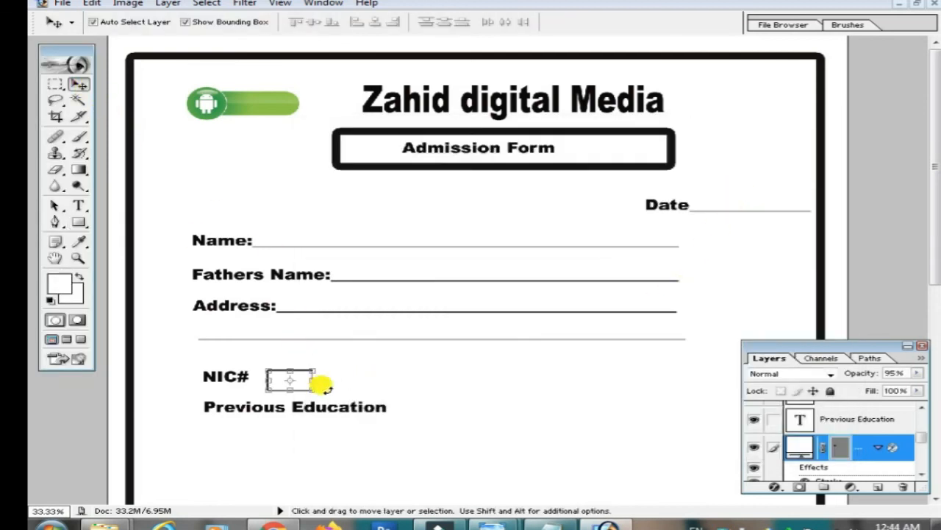
key("Up")
key("Up")
key("Up")
key("Left")
key("Left")
key("Left")
key("Left")
key("Left")
key("Left")
key("Left")
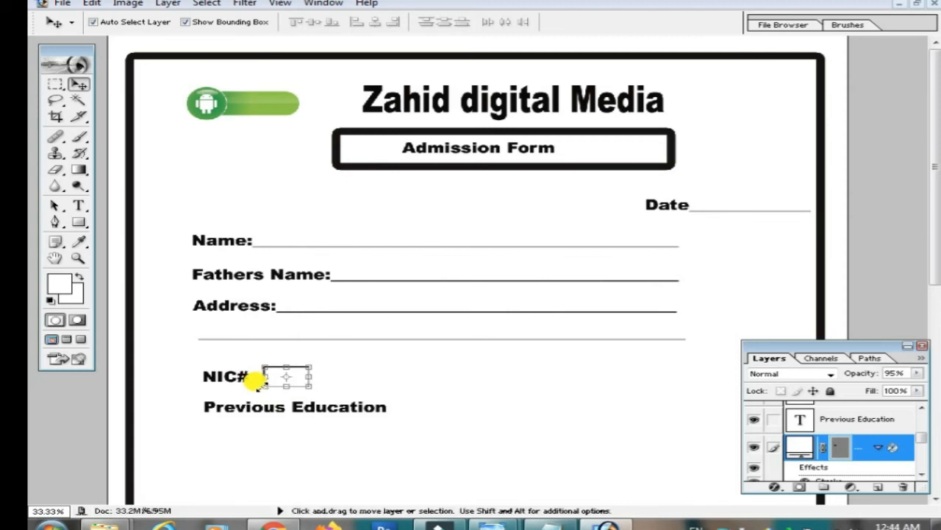
key("Left")
key("Left")
key("Left")
key("Left")
key("Left")
key("Up")
key("Up")
key("Up")
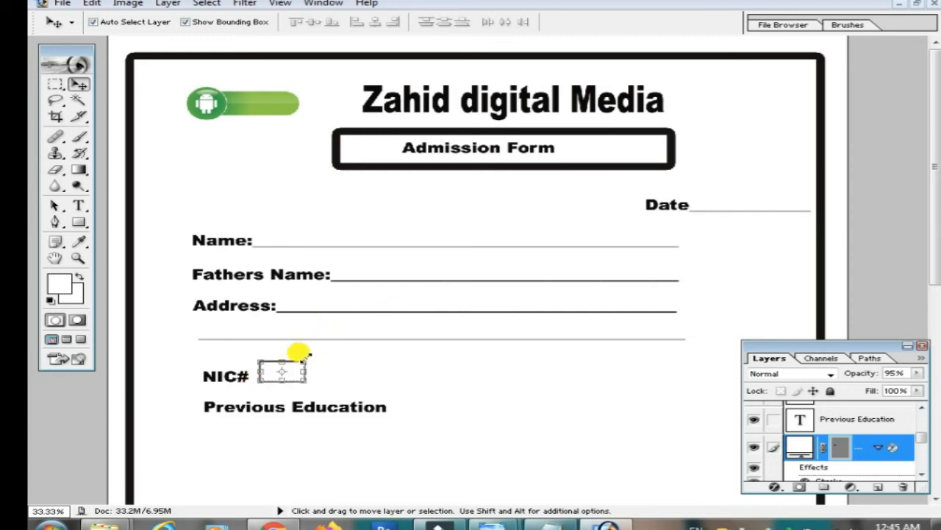
Step: Scale the box beside "NIC#" to about 63.3% width and 84.6% height, and apply the transformation
left_click(307, 358)
left_click_drag(296, 357, 297, 375)
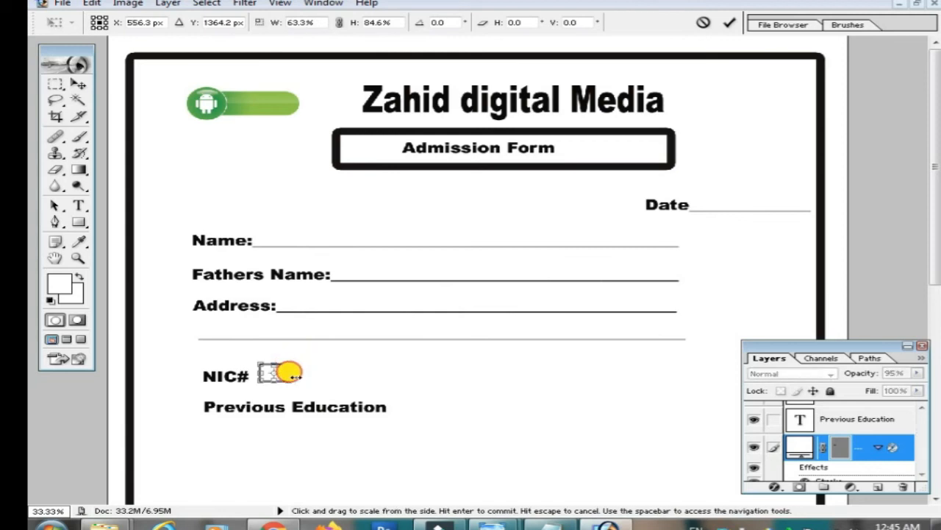
left_click(78, 83)
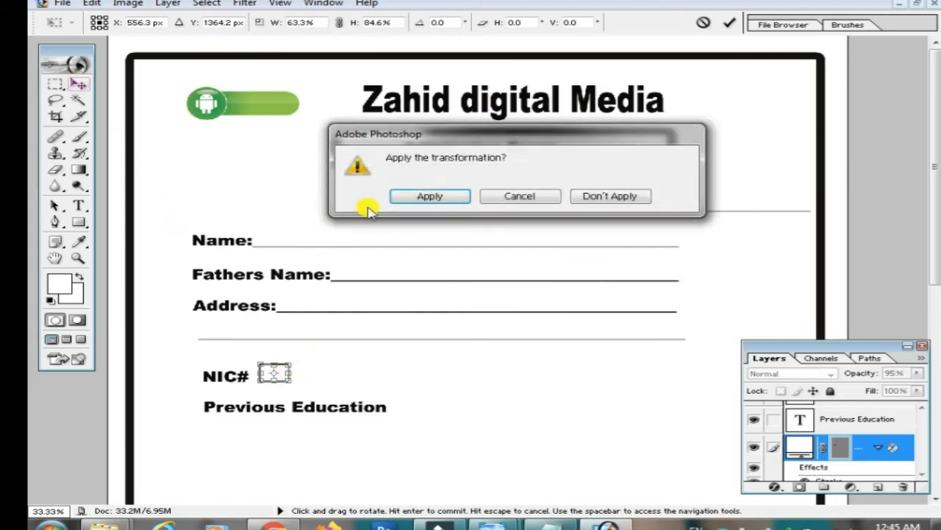
left_click(434, 197)
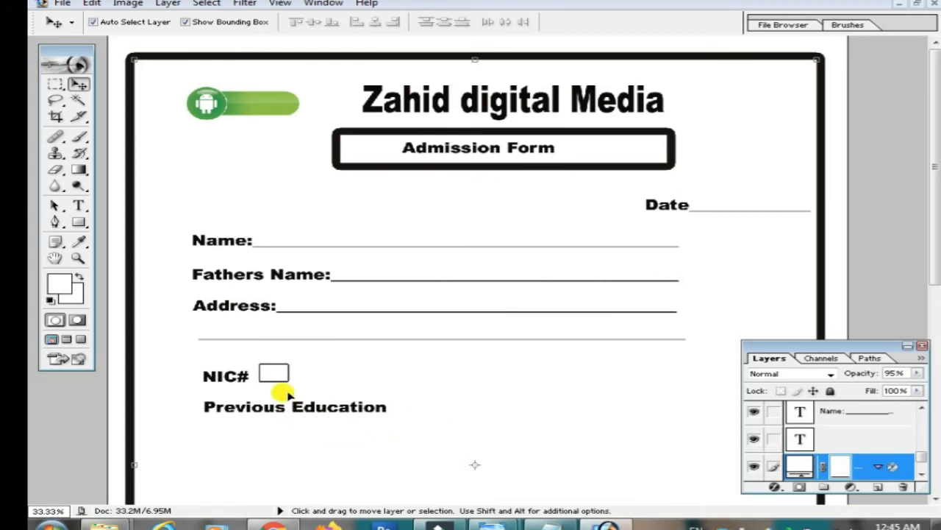
left_click(273, 373)
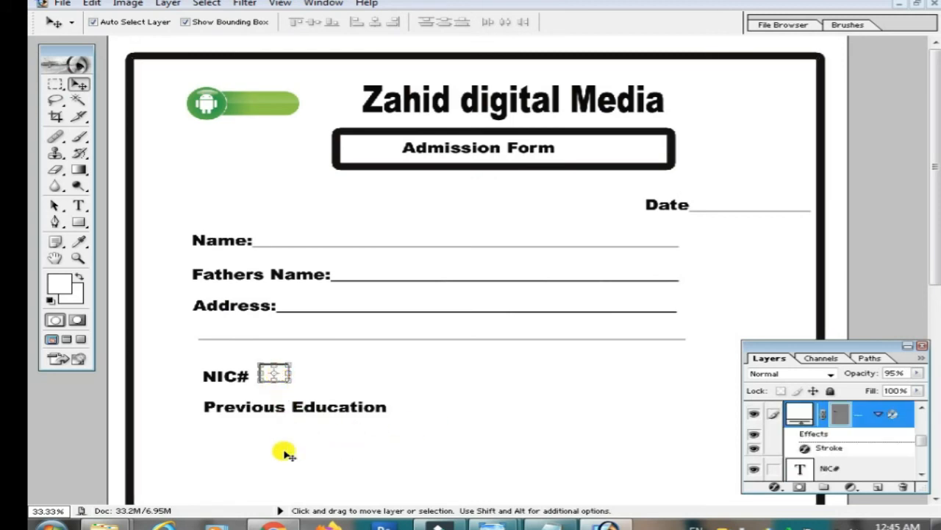
left_click(406, 415)
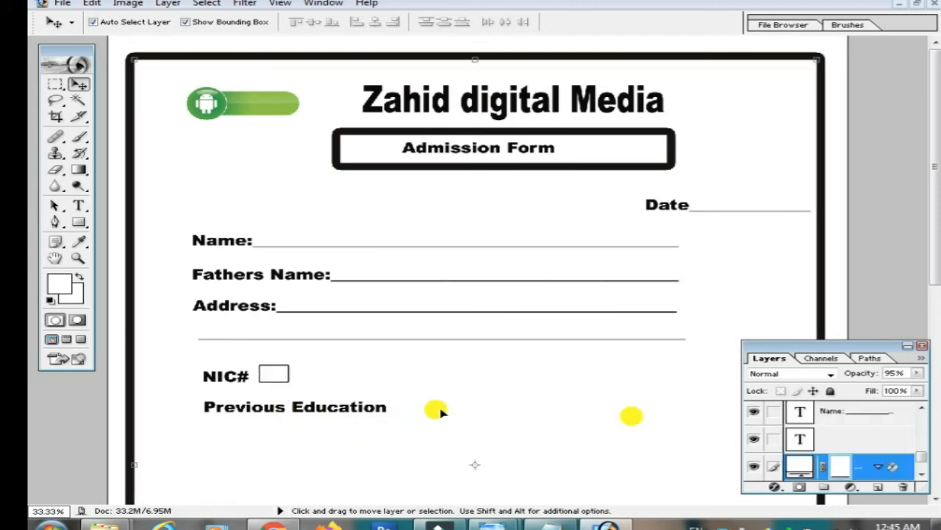
Step: Duplicate the large page border layer, nudging the copy slightly right and back into place
right_click(863, 470)
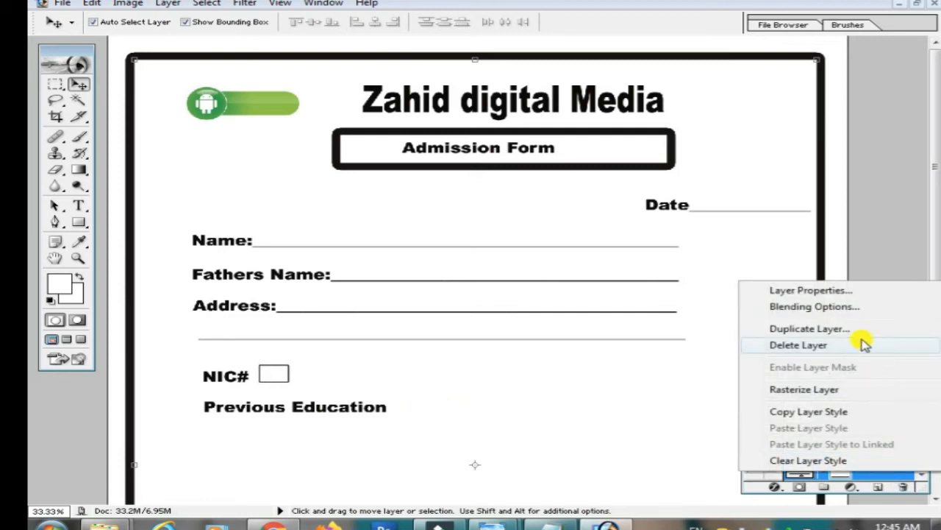
left_click(832, 330)
left_click(634, 219)
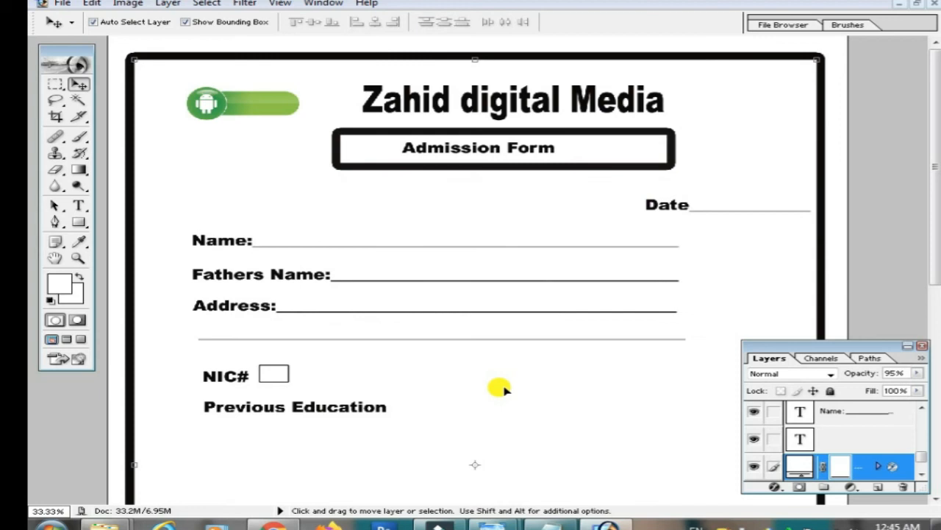
key("Right")
key("Right")
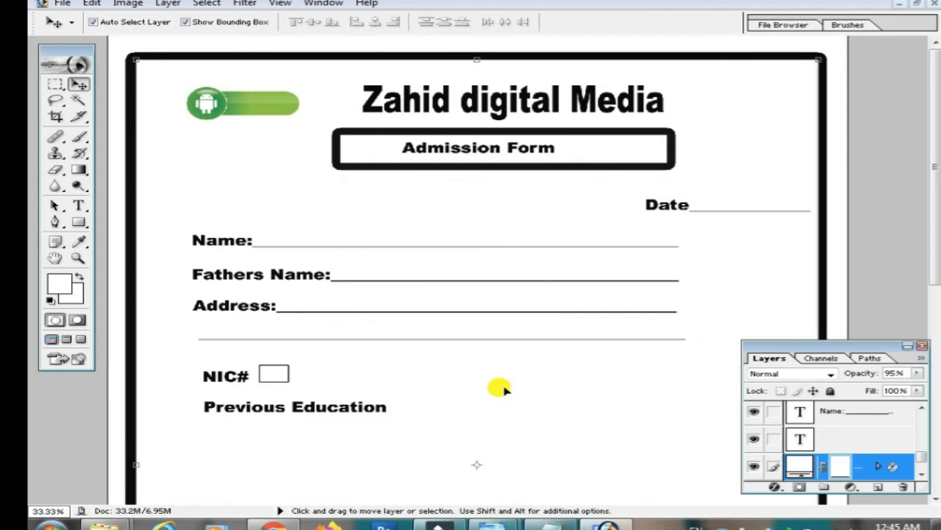
key("Left")
key("Left")
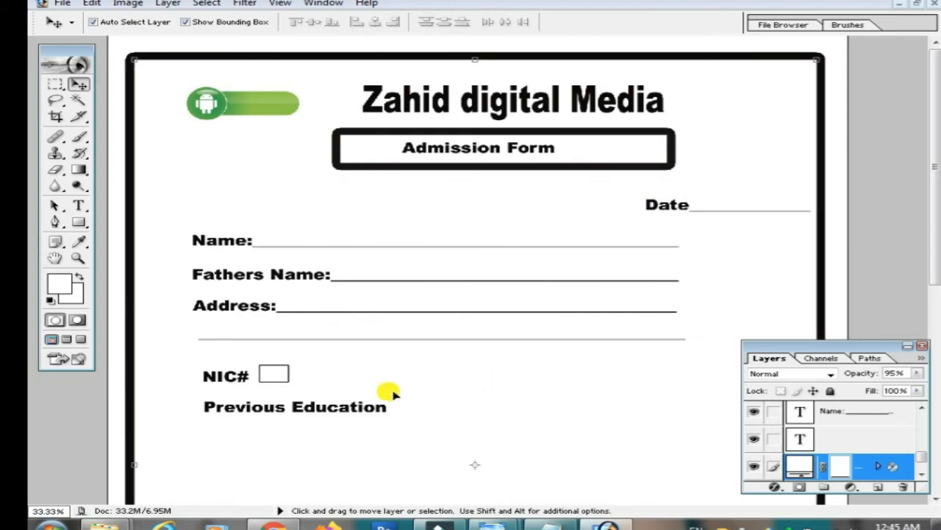
left_click(277, 378)
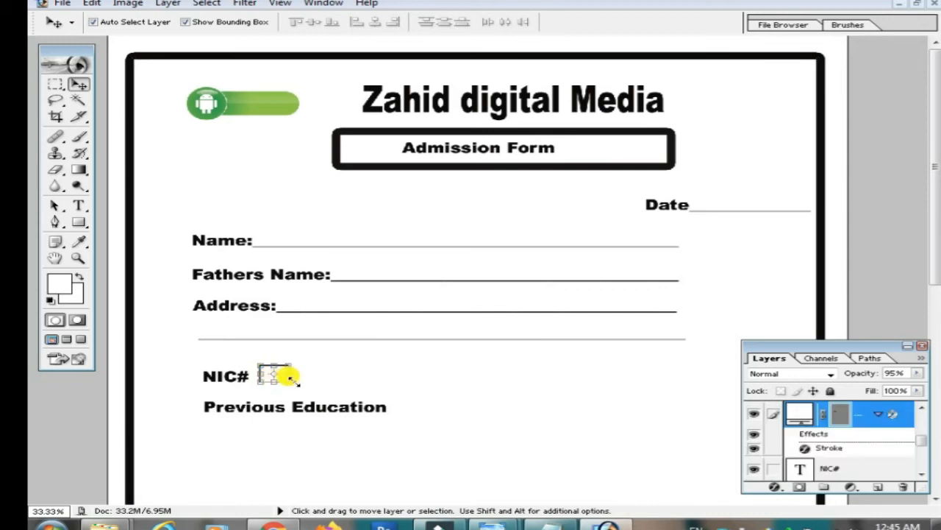
key("shift+Right")
key("shift+Right")
key("shift+Right")
key("shift+Right")
key("shift+Right")
key("shift+Right")
key("shift+Right")
key("shift+Right")
key("shift+Right")
key("shift+Right")
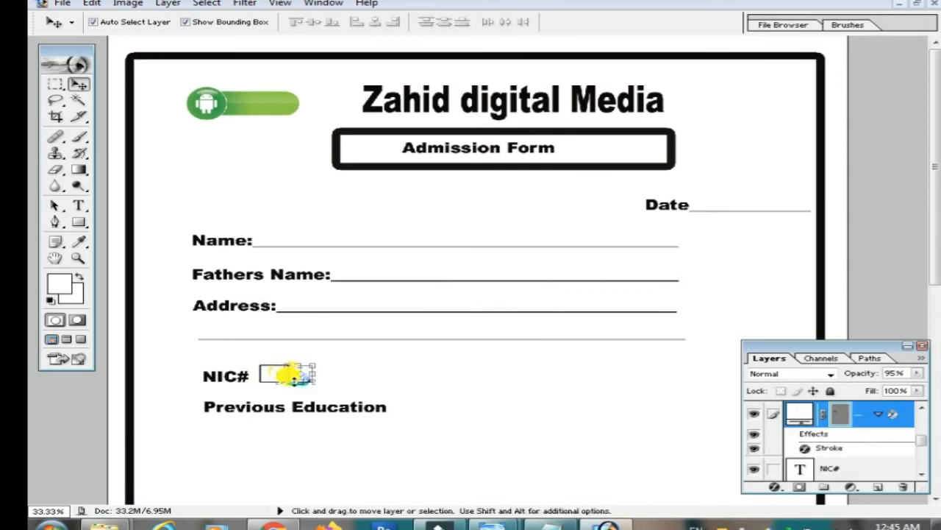
key("shift+Left")
key("shift+Left")
key("shift+Left")
key("shift+Left")
key("shift+Left")
key("shift+Left")
key("shift+Left")
key("shift+Left")
key("shift+Left")
key("shift+Left")
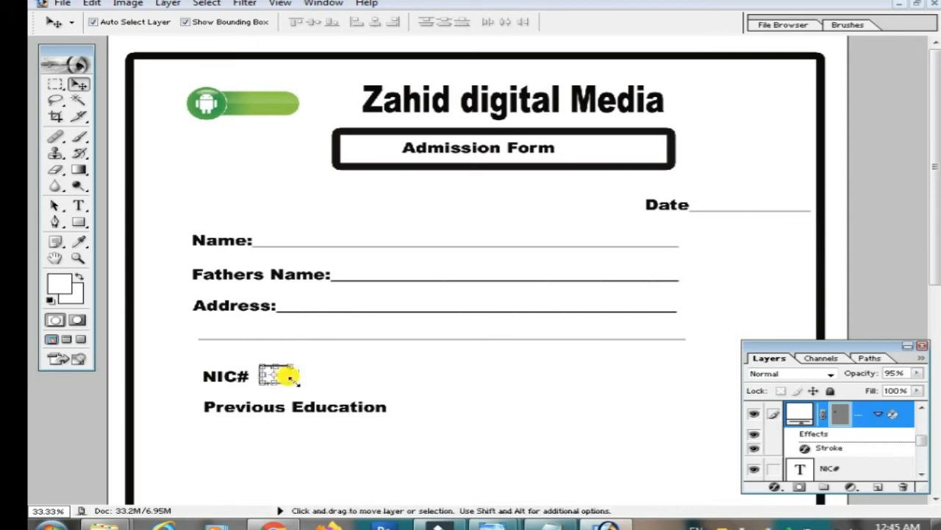
Step: Duplicate the small box layer beside "NIC#" and move the copy right until it sits directly next to the first box
left_click(878, 414)
right_click(883, 415)
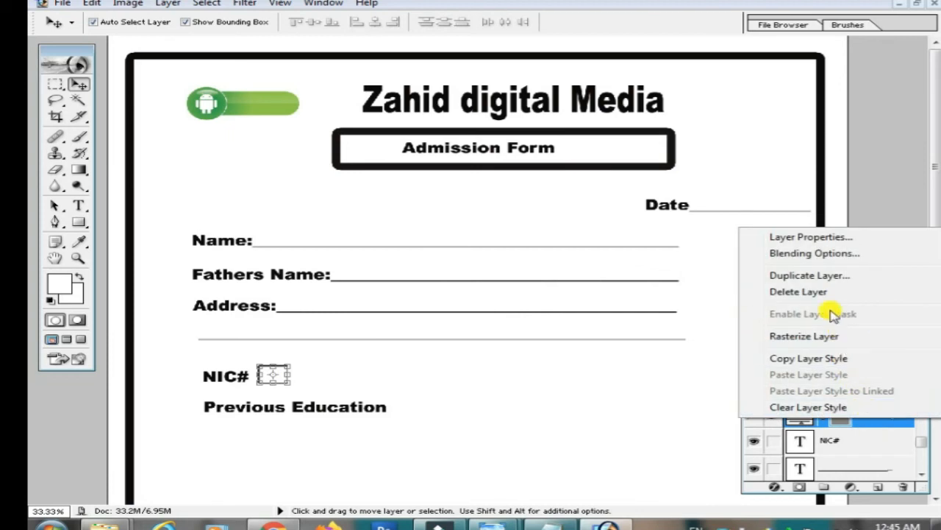
left_click(809, 275)
left_click(634, 214)
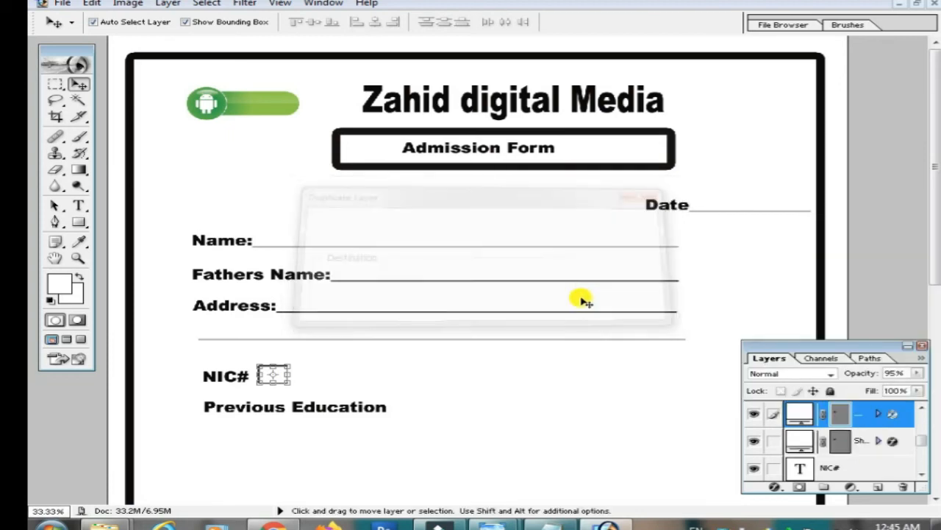
key("shift+Right")
key("shift+Right")
key("shift+Right")
key("shift+Right")
key("shift+Right")
key("shift+Right")
key("shift+Right")
key("shift+Right")
key("shift+Right")
key("shift+Right")
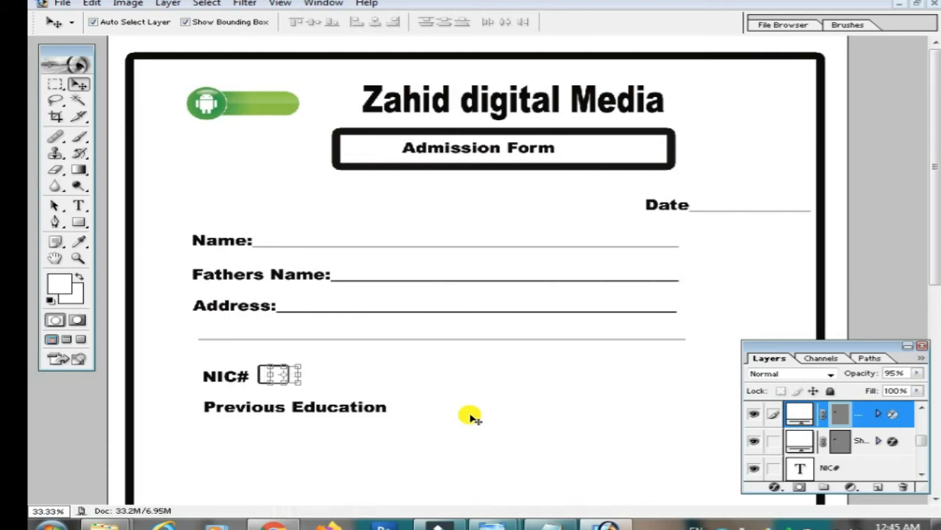
key("shift+Right")
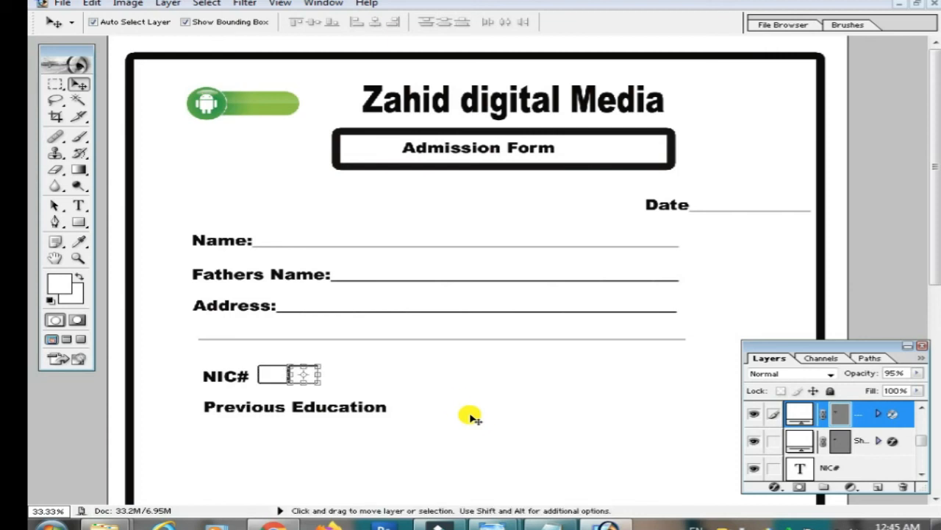
left_click(471, 417)
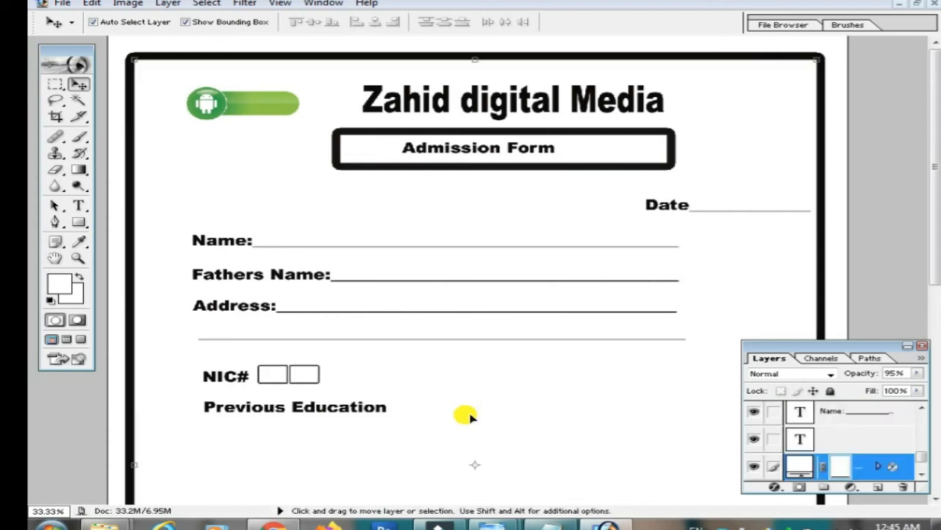
Step: Switch to Notepad and copy the lines from "Intermediate" through "Masters d Otherther d"
scroll(433, 357, "down", 1)
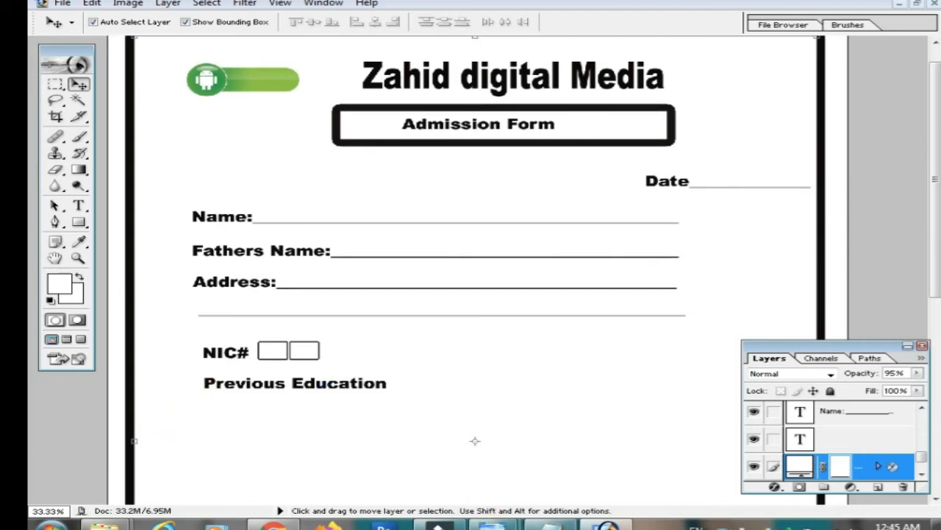
left_click(557, 526)
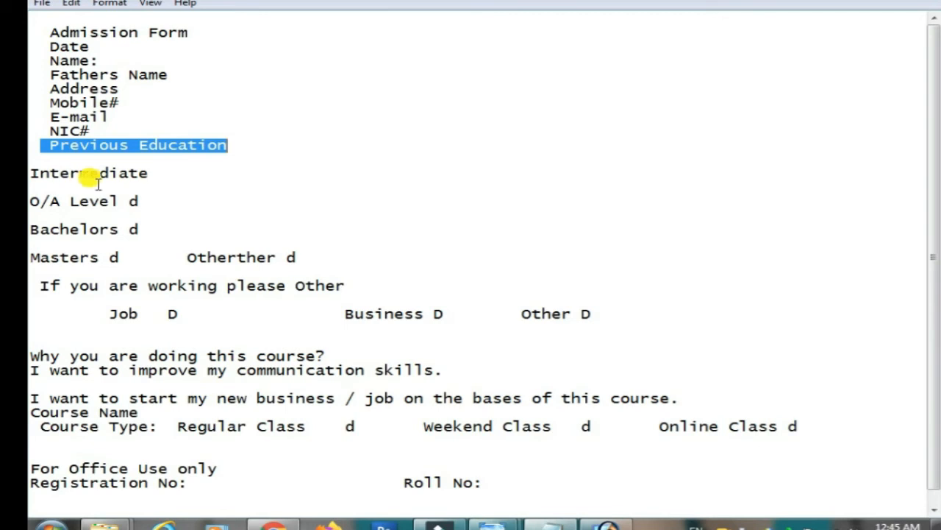
left_click_drag(31, 171, 305, 261)
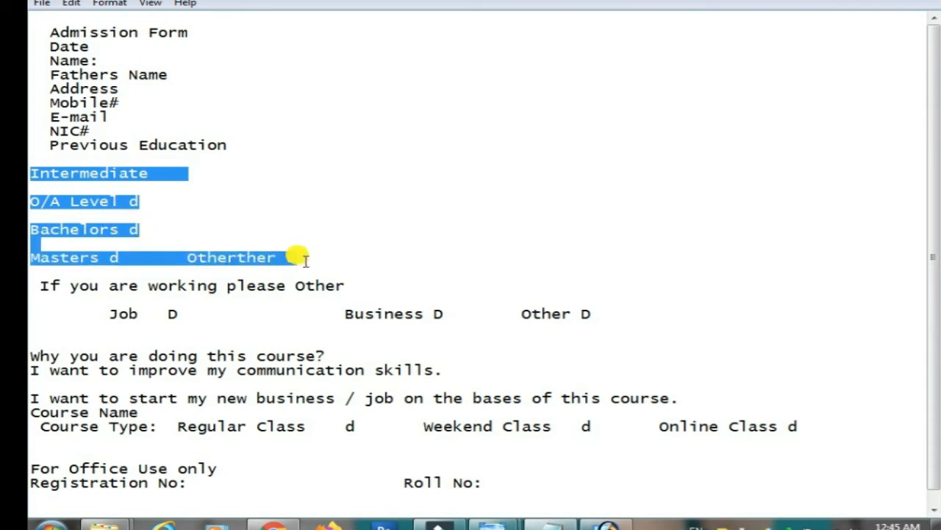
right_click(72, 200)
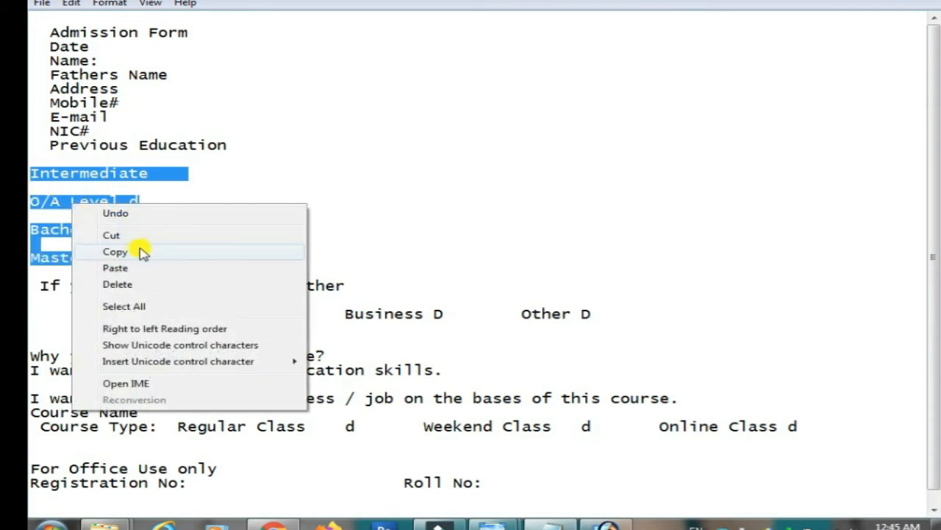
left_click(143, 253)
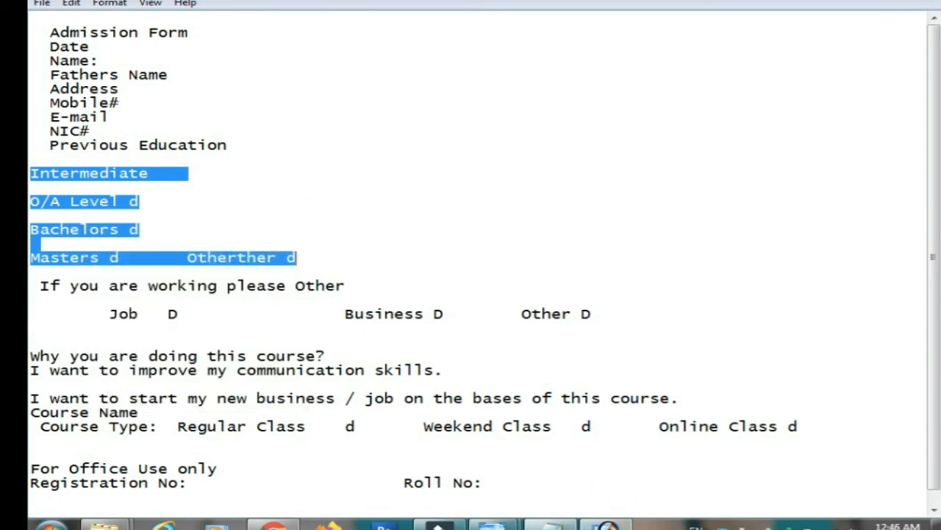
Step: Return to Photoshop and paste the copied education levels as a new text layer below "Previous Education"
left_click(384, 526)
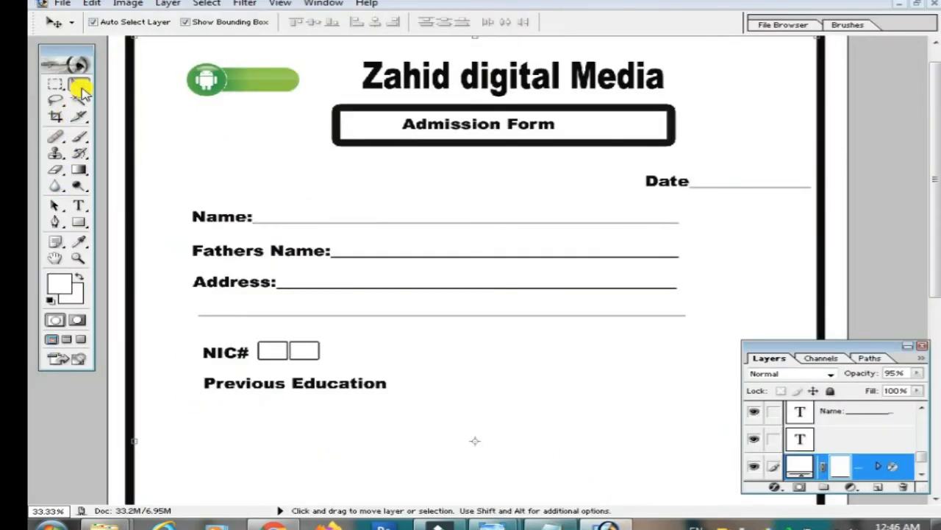
left_click(79, 205)
scroll(309, 423, "down", 1)
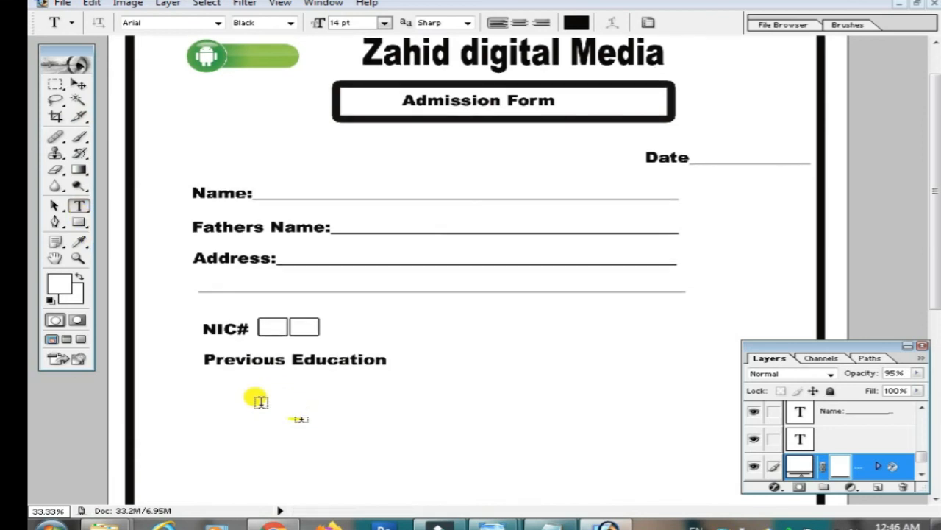
left_click(205, 402)
right_click(205, 402)
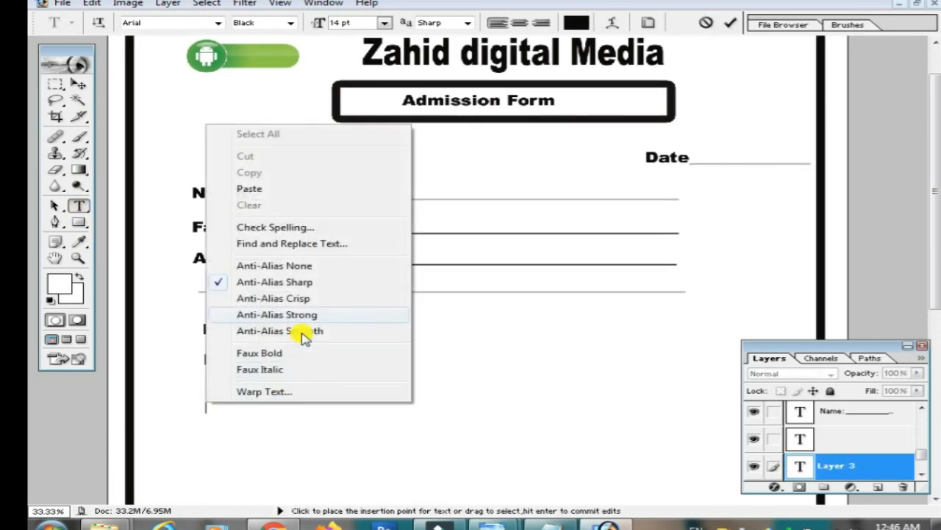
left_click(294, 190)
scroll(508, 391, "down", 1)
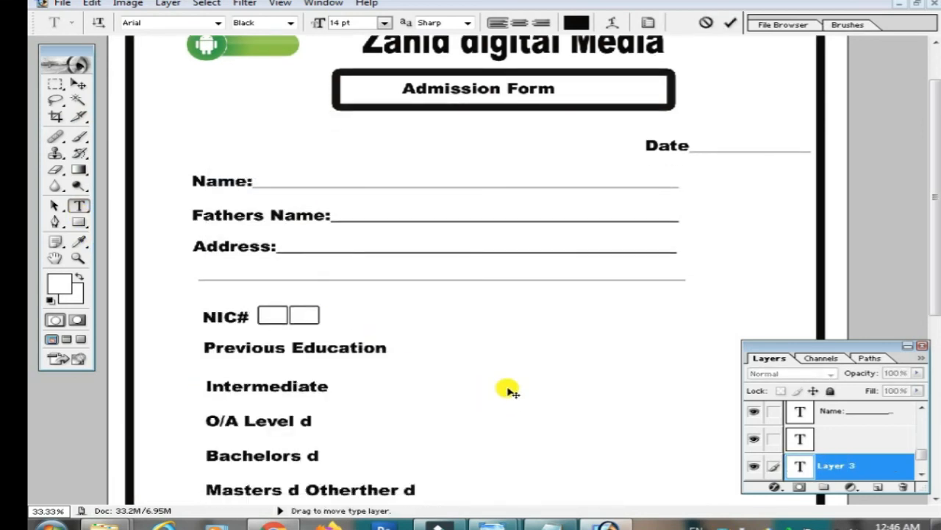
Step: Delete the stray "d" characters after O/A Level, Bachelors, Masters and Otherther in the pasted text
scroll(508, 390, "down", 2)
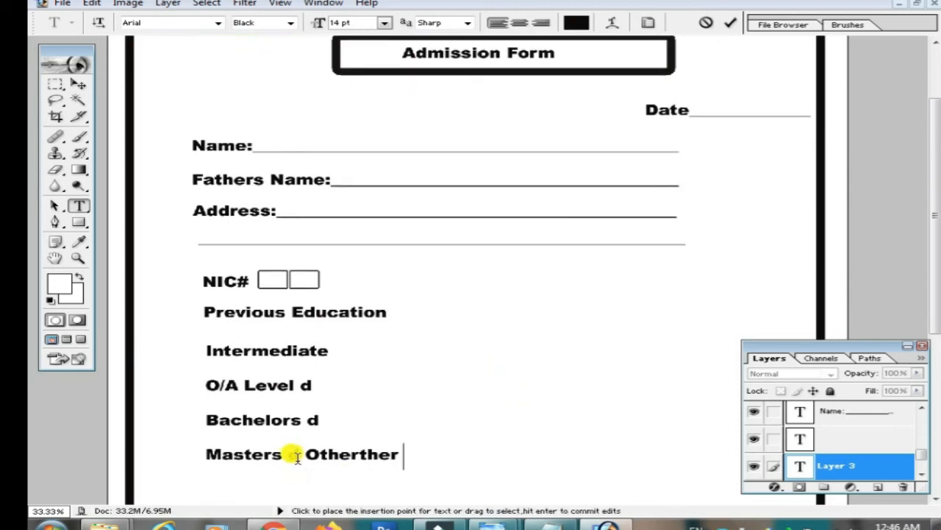
key("Delete")
key("BackSpace")
left_click(319, 421)
left_click(313, 385)
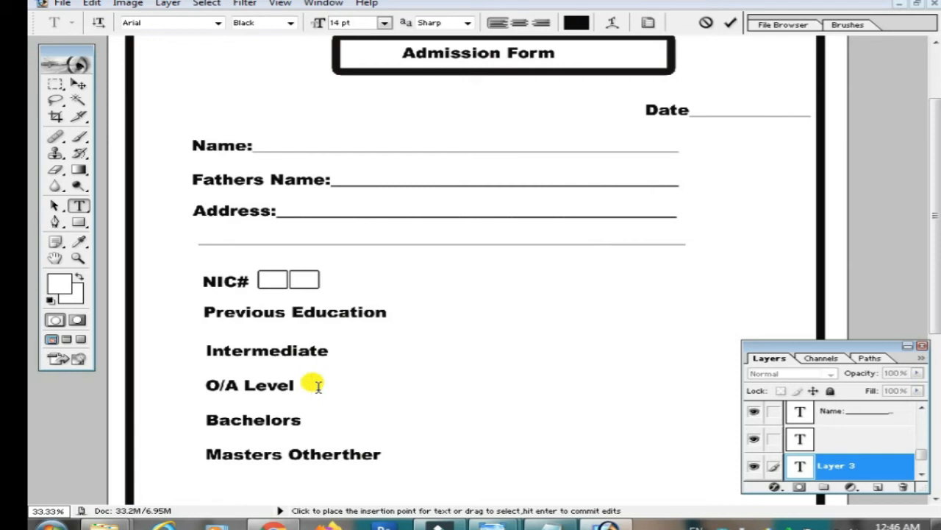
Step: Draw one small outlined rectangle to the right of "O/A Level" and another to the right of "Intermediate"
left_click(79, 225)
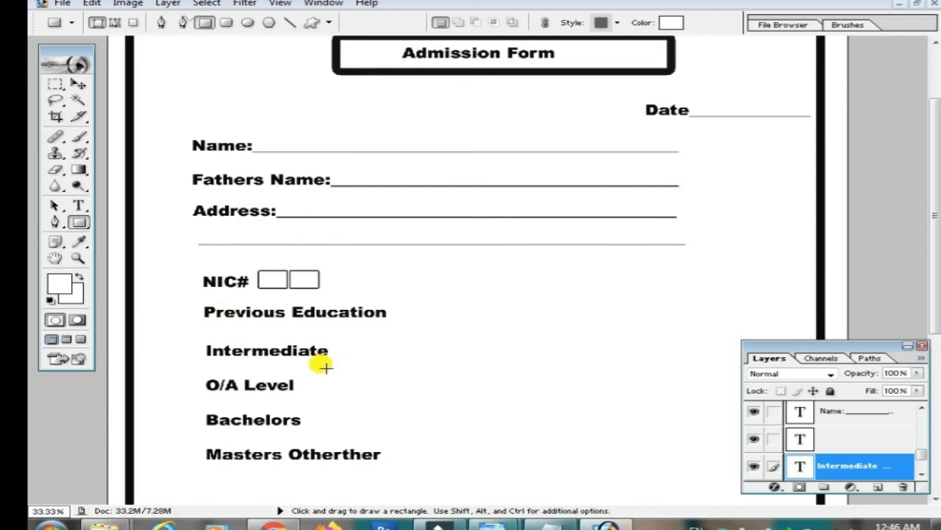
left_click_drag(313, 378, 357, 397)
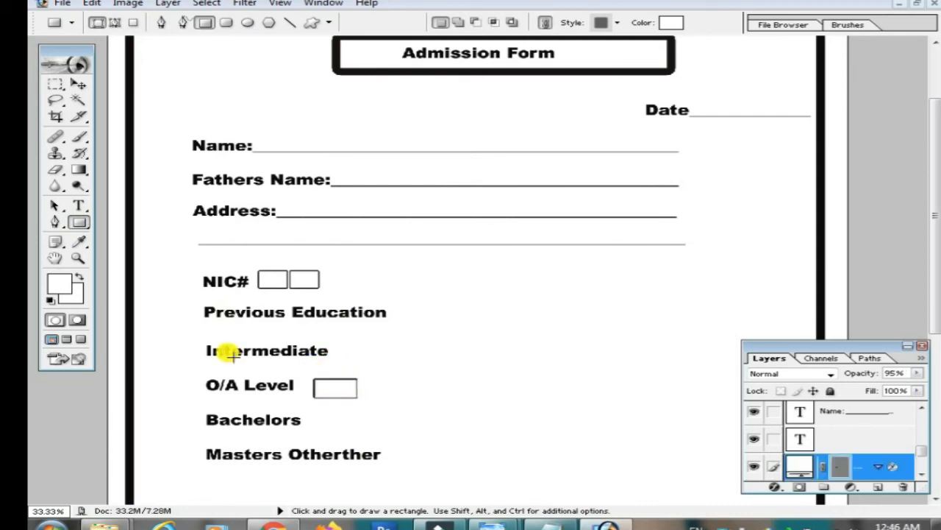
left_click_drag(373, 351, 393, 366)
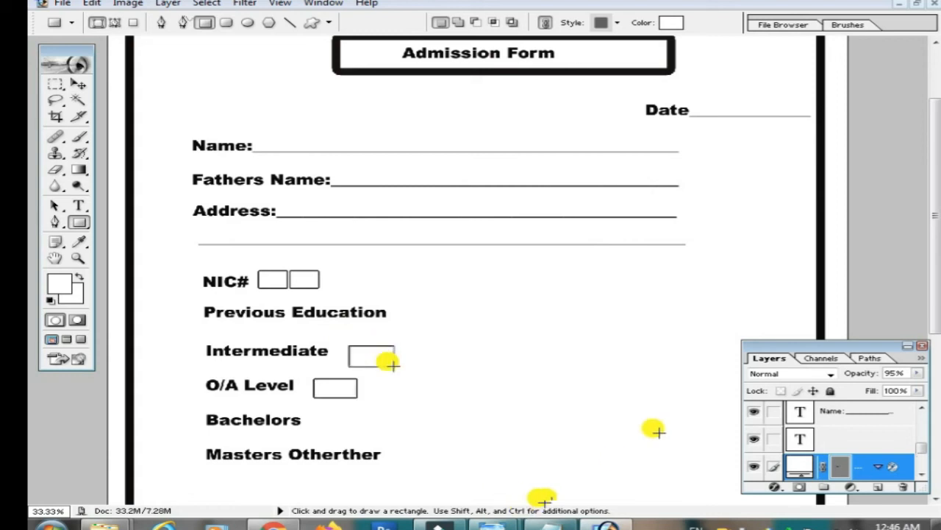
left_click(78, 85)
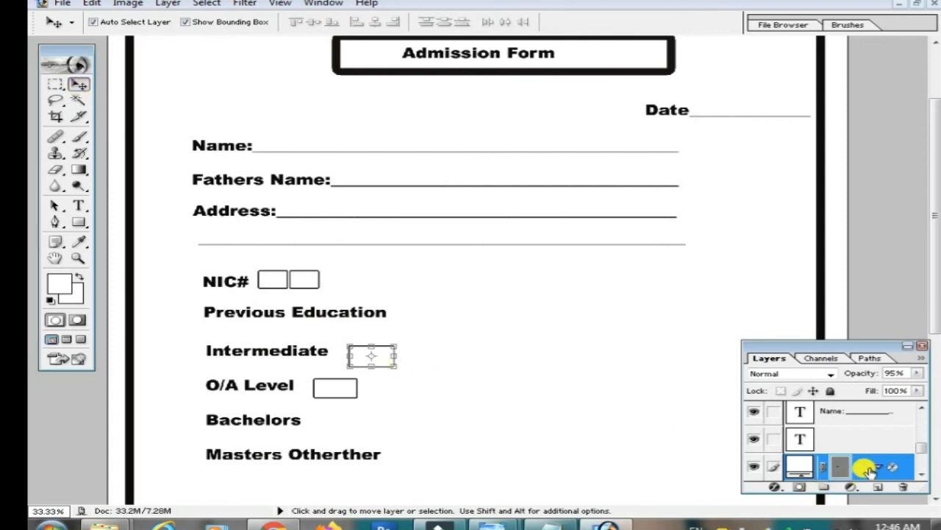
Step: Delete the two shape layers holding the small rectangles beside "Intermediate" and "O/A Level"
right_click(870, 471)
left_click(809, 341)
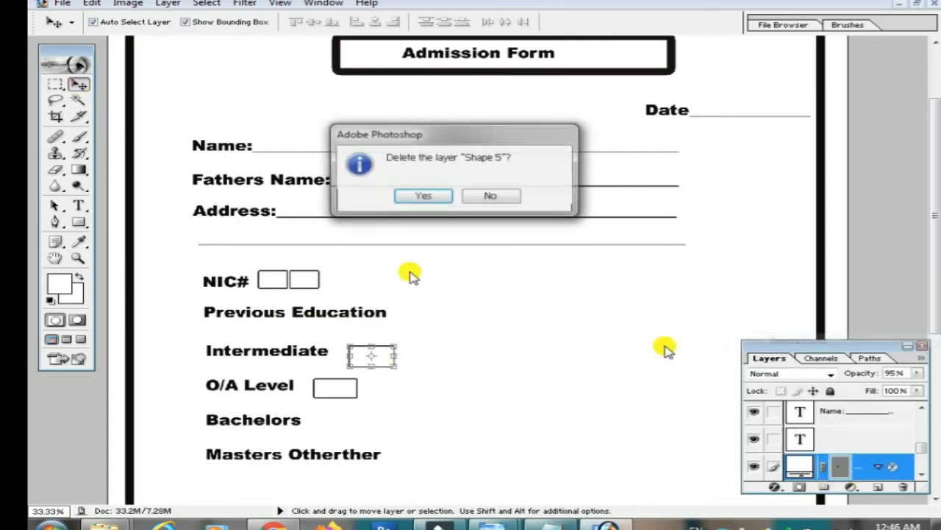
left_click(416, 200)
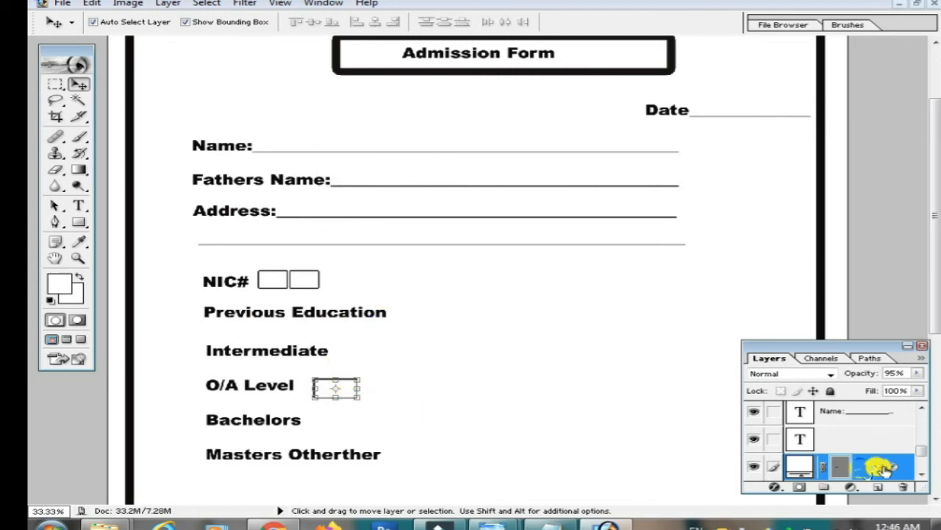
right_click(830, 466)
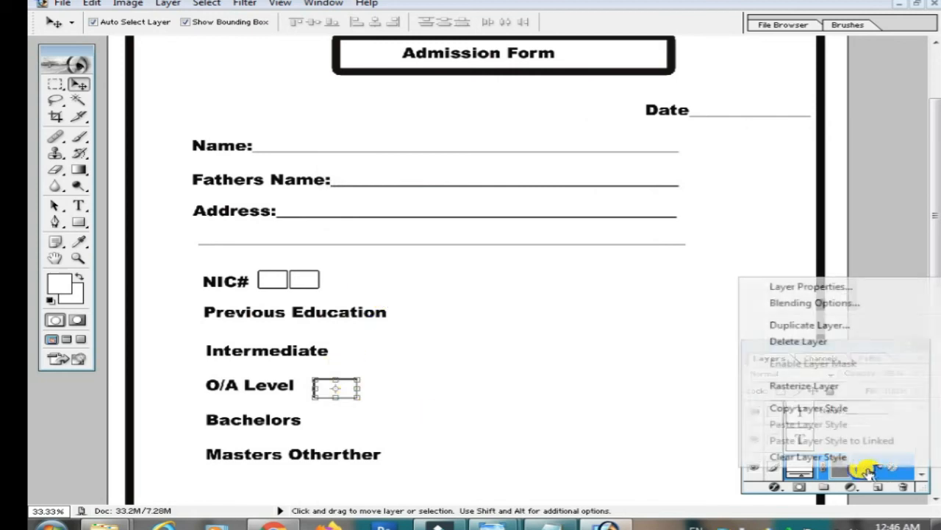
left_click(811, 340)
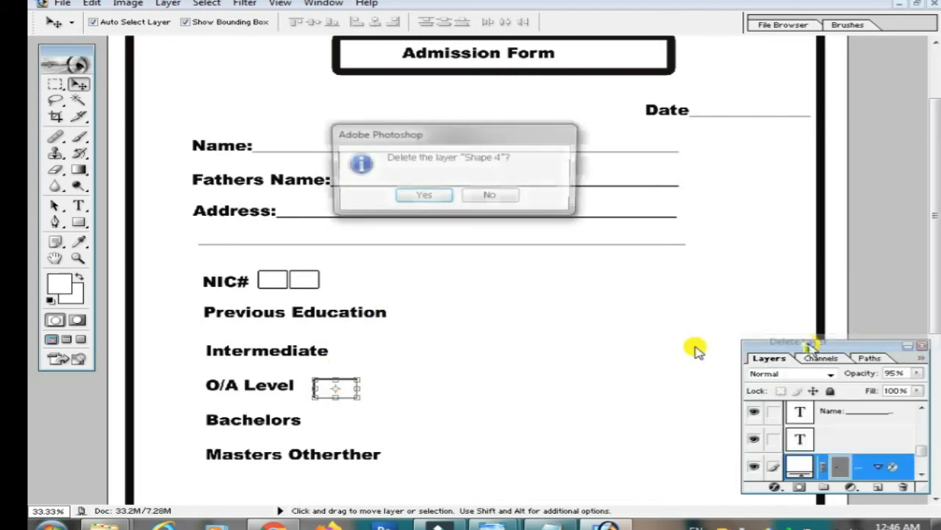
left_click(423, 197)
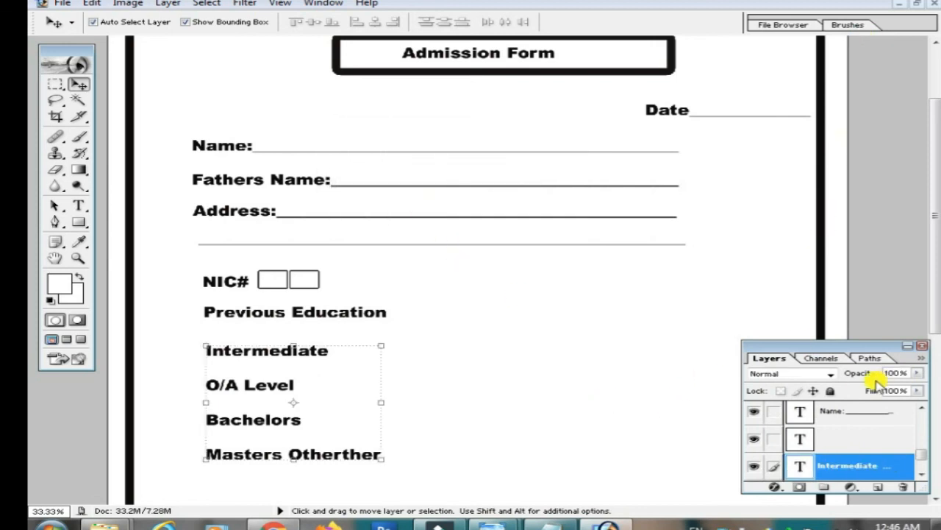
left_click(909, 346)
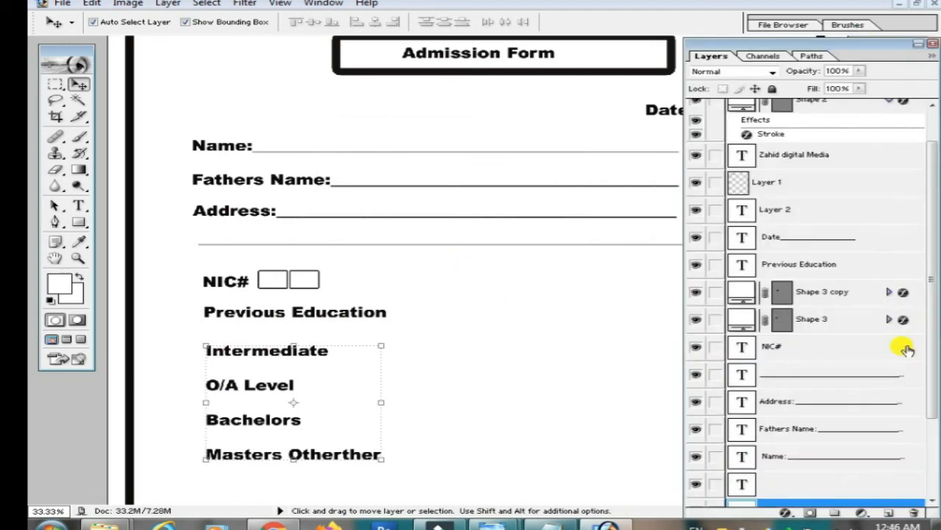
left_click(931, 45)
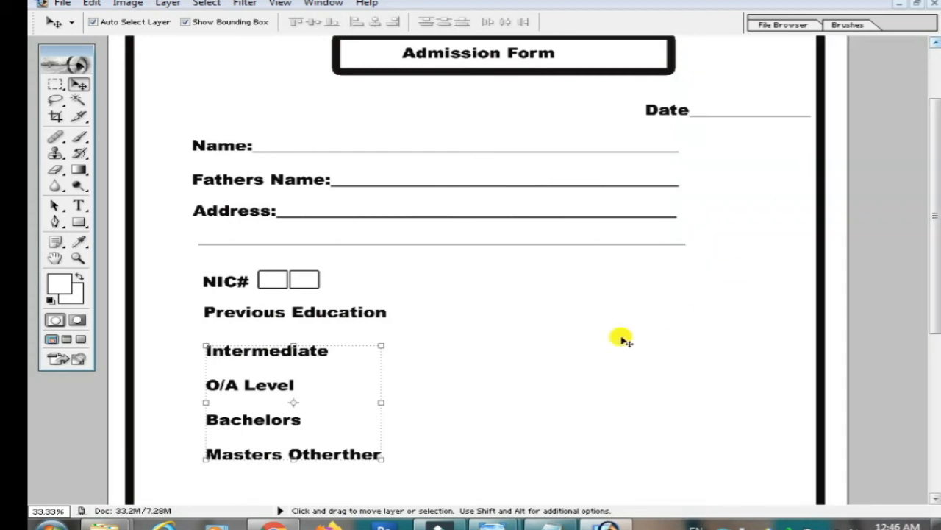
Step: Draw three small outlined rectangles in a column near the form's right border for Intermediate, O/A Level and Bachelors
left_click(78, 222)
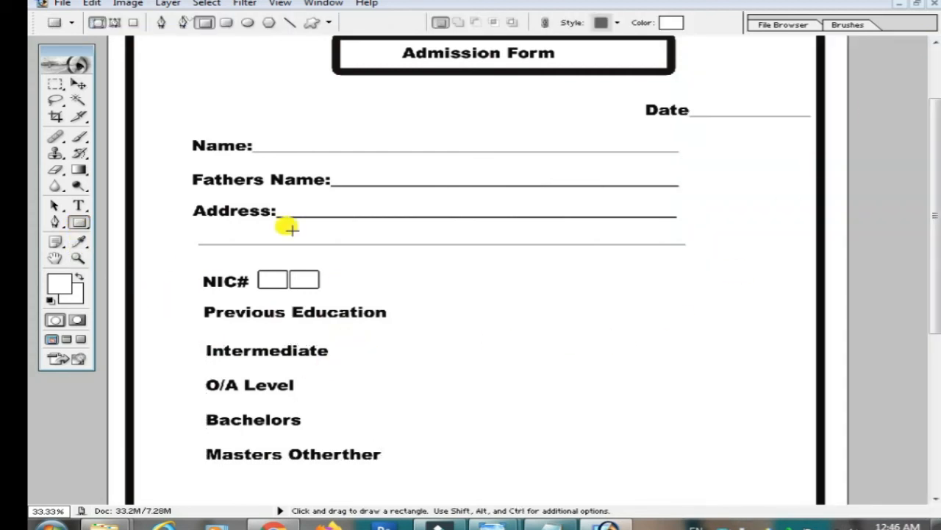
left_click(78, 85)
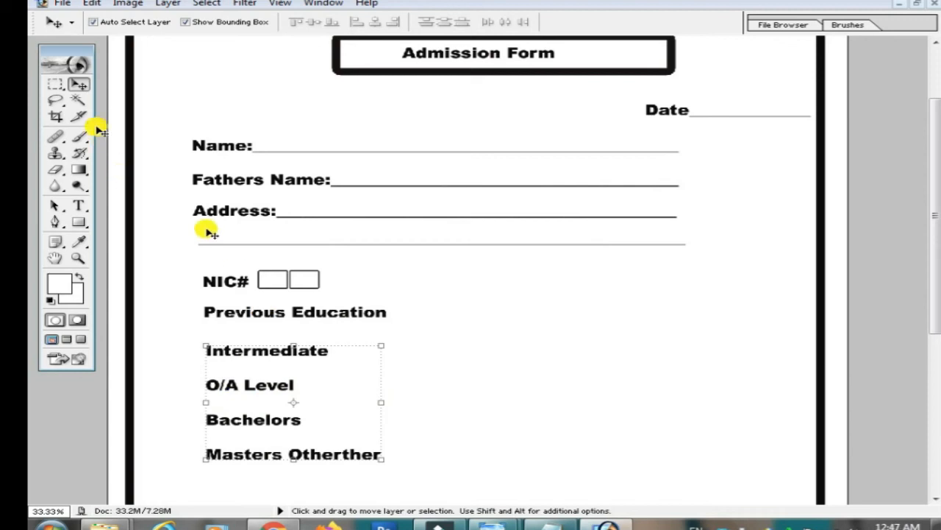
left_click(79, 221)
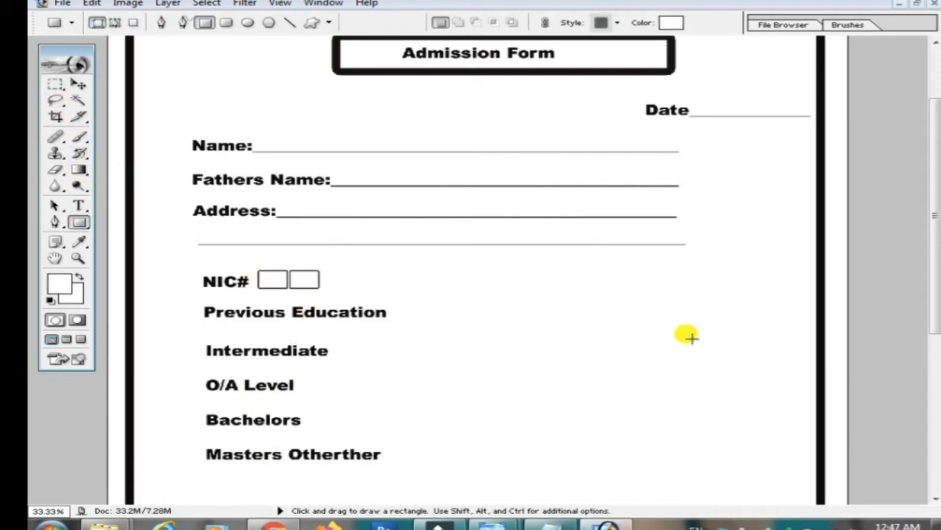
mouse_move(691, 338)
left_mouse_down()
mouse_move(739, 358)
mouse_move(747, 389)
left_mouse_up()
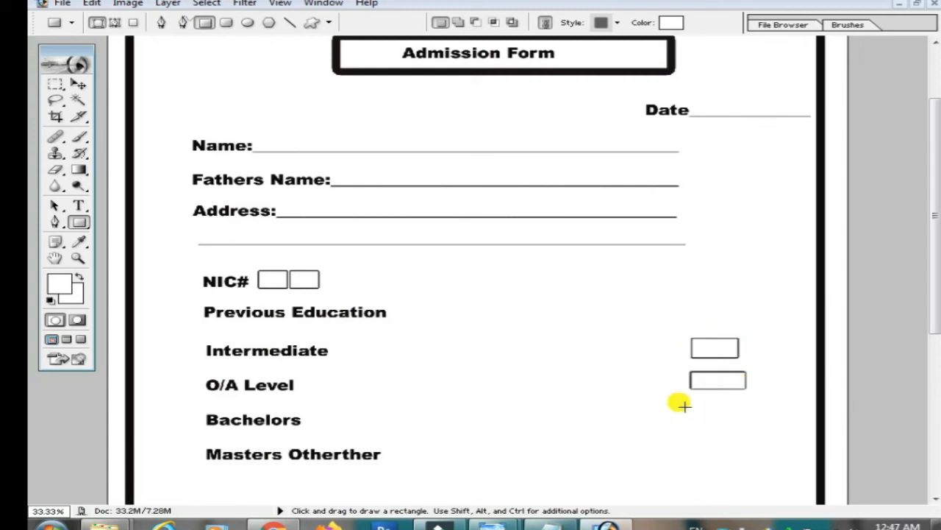
left_click_drag(694, 401, 744, 417)
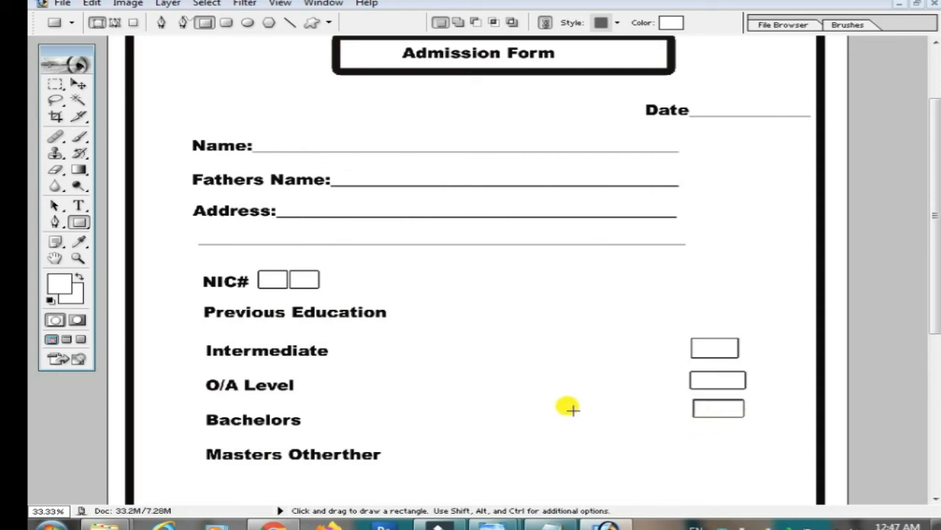
Step: Insert spaces between "Masters" and "Otherther" to push "Otherther" toward the right side of the form
left_click(78, 84)
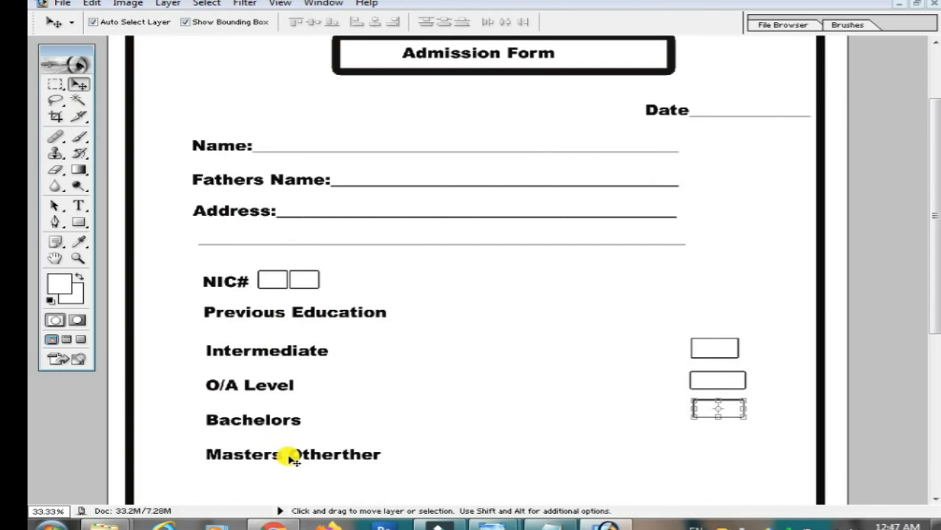
left_click(78, 205)
left_click(288, 453)
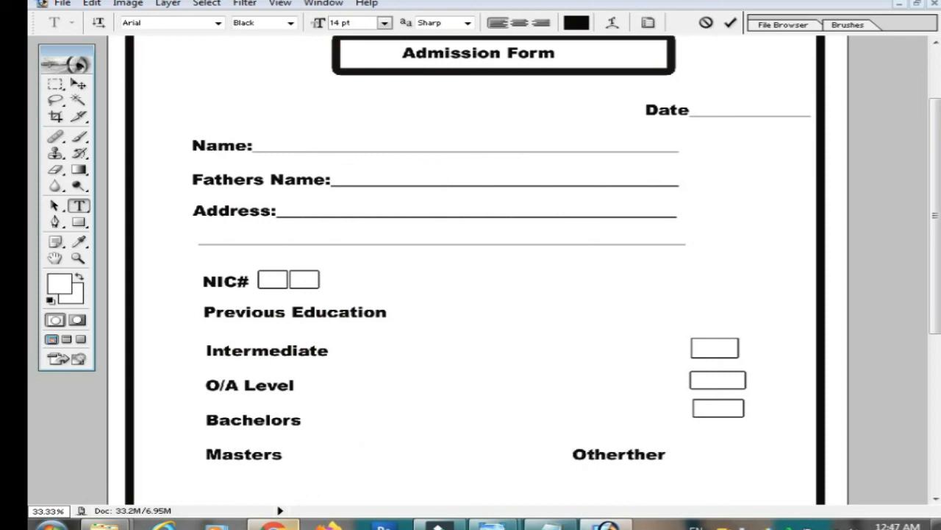
Step: Draw one small outlined rectangle right after "Masters" and another right after "Otherther"
left_click(79, 222)
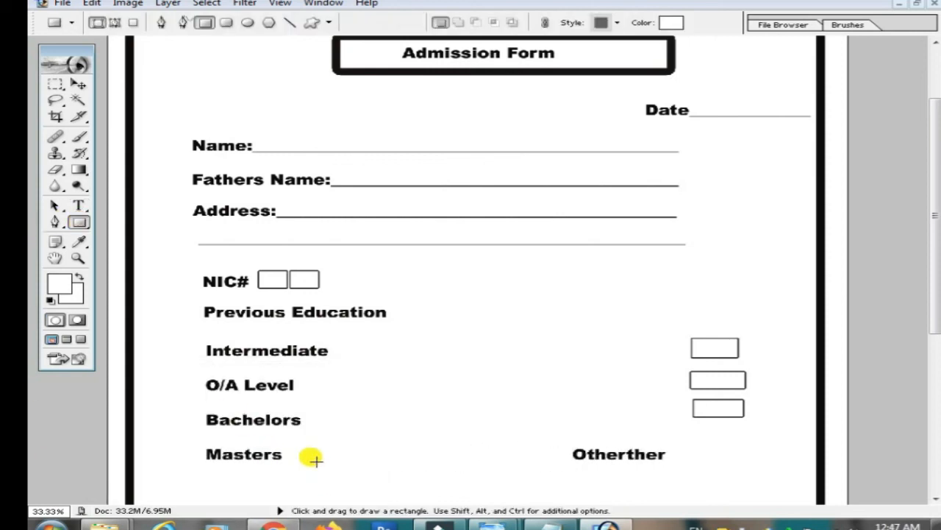
left_click_drag(296, 442, 334, 461)
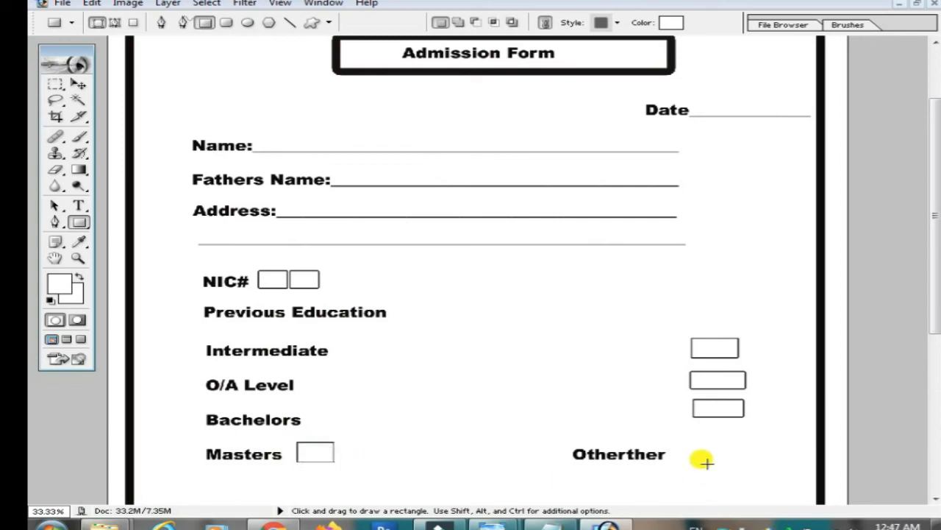
left_click_drag(684, 441, 738, 465)
scroll(552, 391, "down", 1)
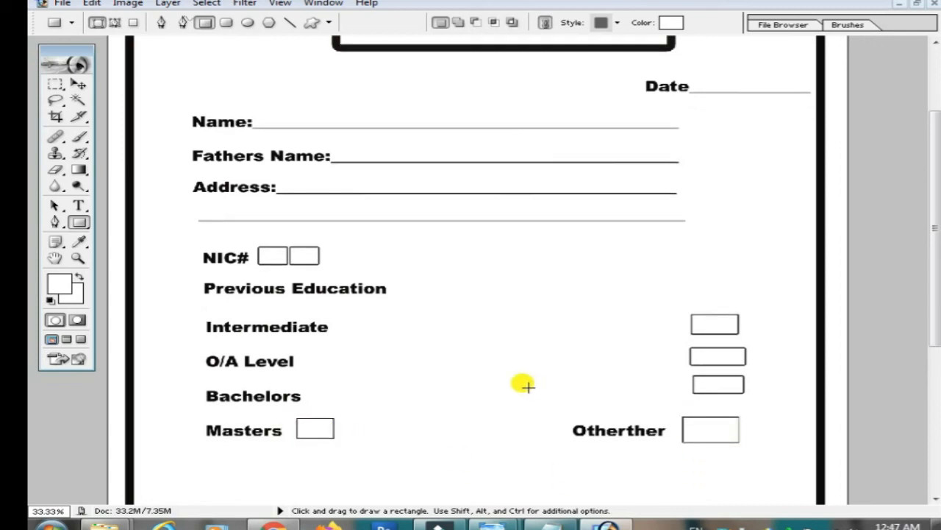
Step: Switch to Notepad and copy the lines from "If you are working please Other" through "Job D Business D Other D"
left_click(548, 525)
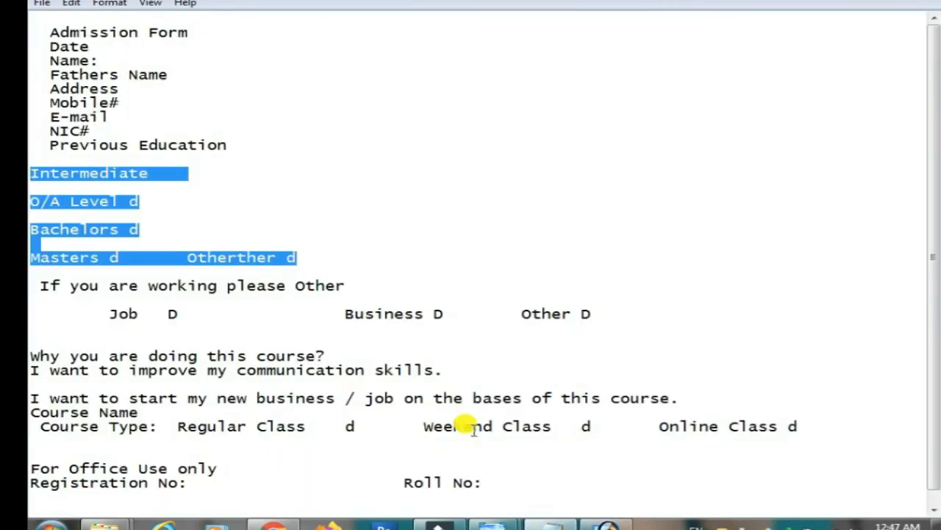
left_click_drag(31, 286, 528, 349)
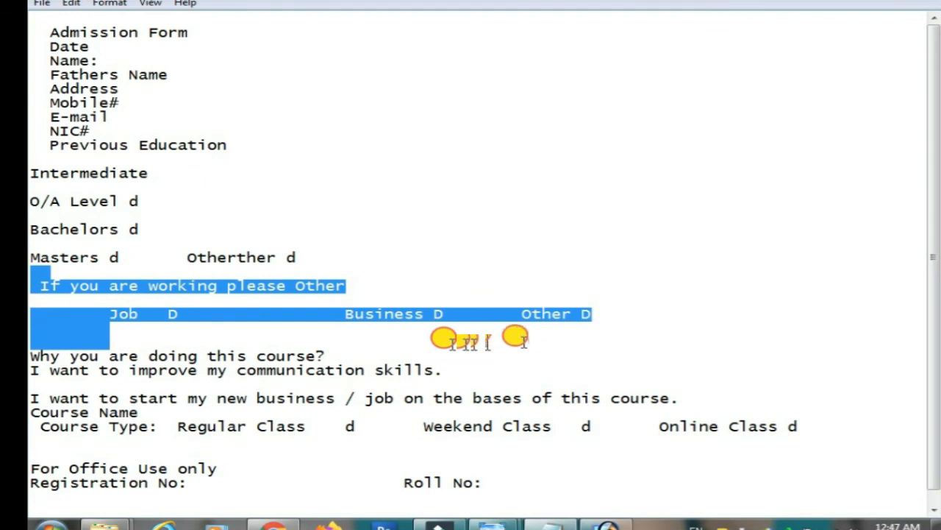
right_click(177, 283)
left_click(247, 331)
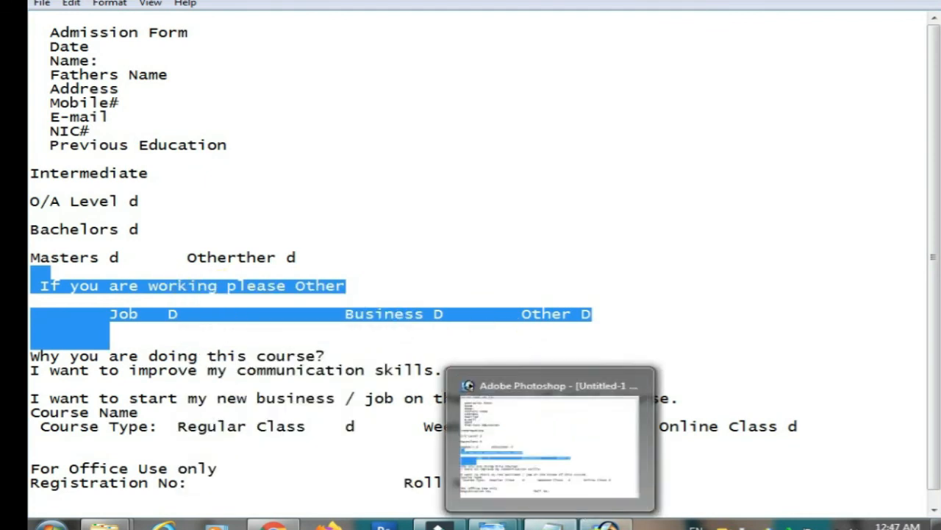
Step: Return to Photoshop and paste the copied working-status lines as a new text layer below "Masters"
left_click(599, 467)
scroll(389, 458, "down", 1)
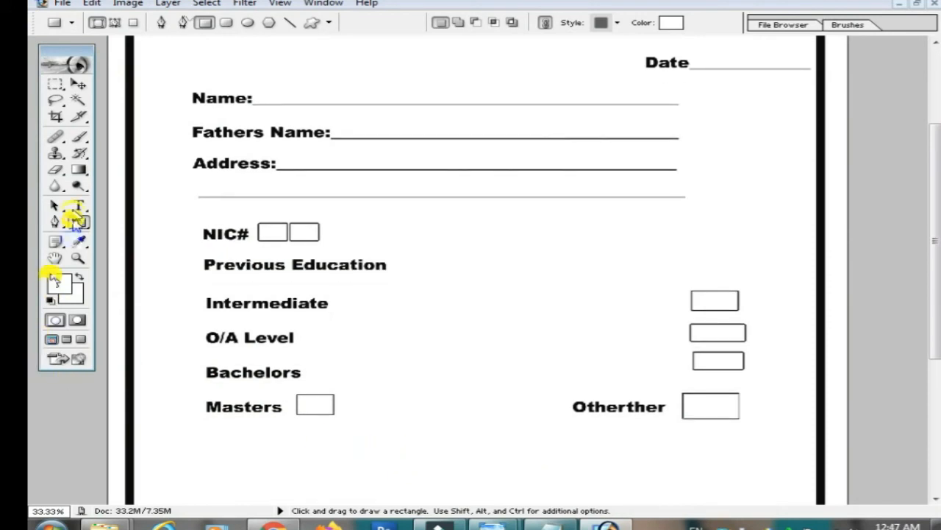
left_click(78, 207)
left_click(197, 443)
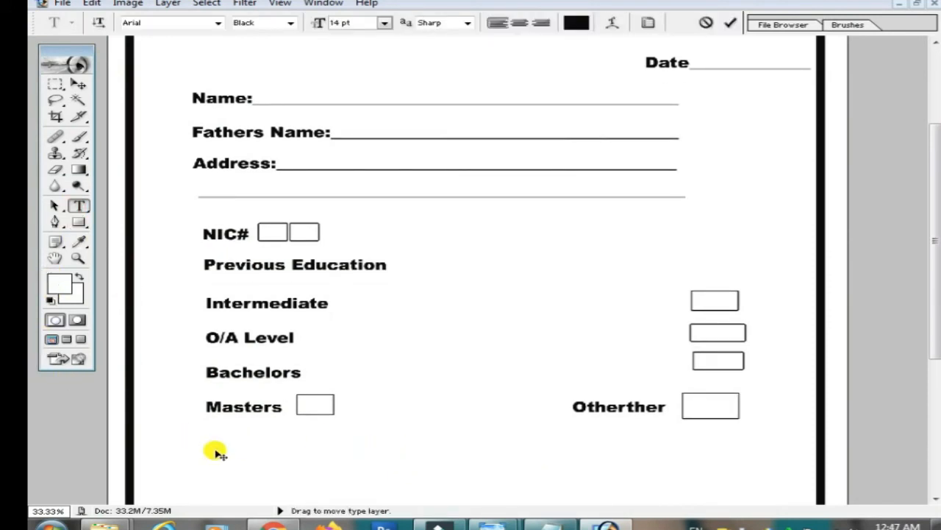
right_click(215, 453)
left_click(299, 237)
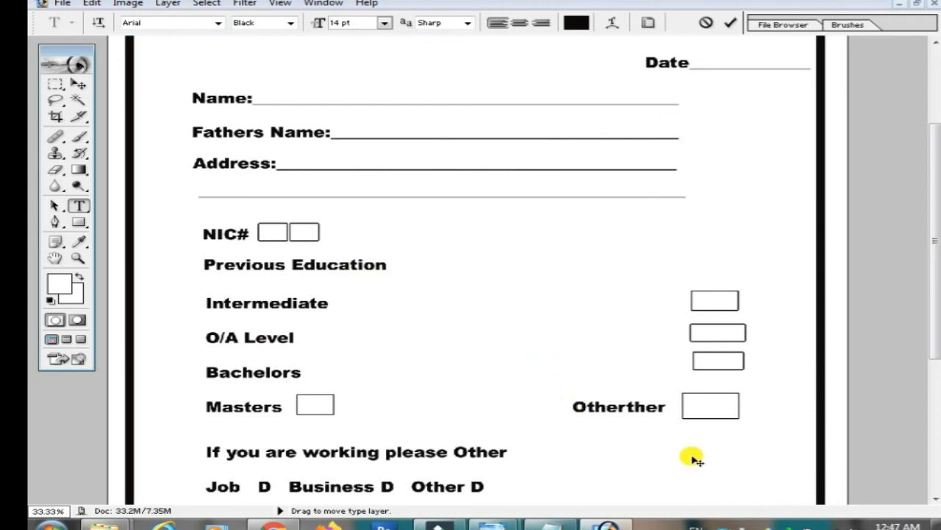
left_click_drag(933, 316, 936, 429)
left_click(79, 84)
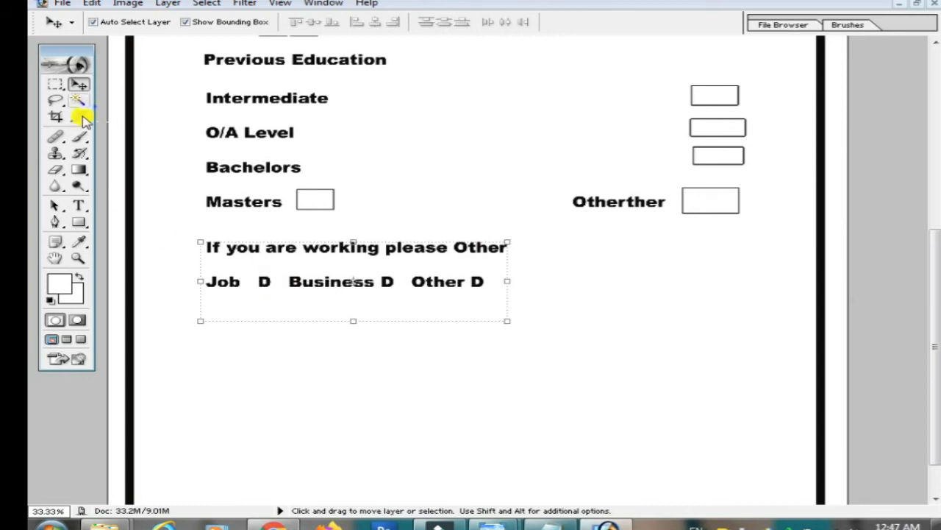
Step: Delete the stray "D" after Job, Business and Other, and spread the three words apart with spaces
left_click(78, 206)
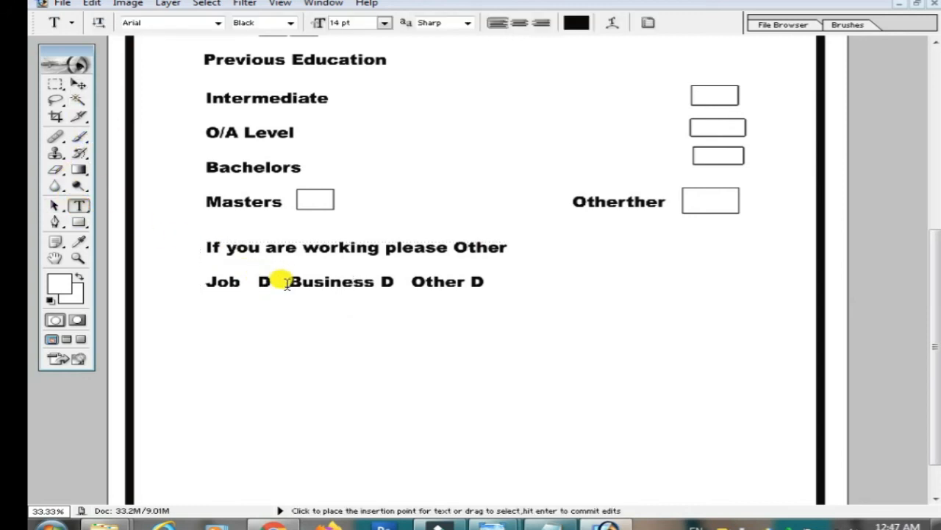
left_click(282, 321)
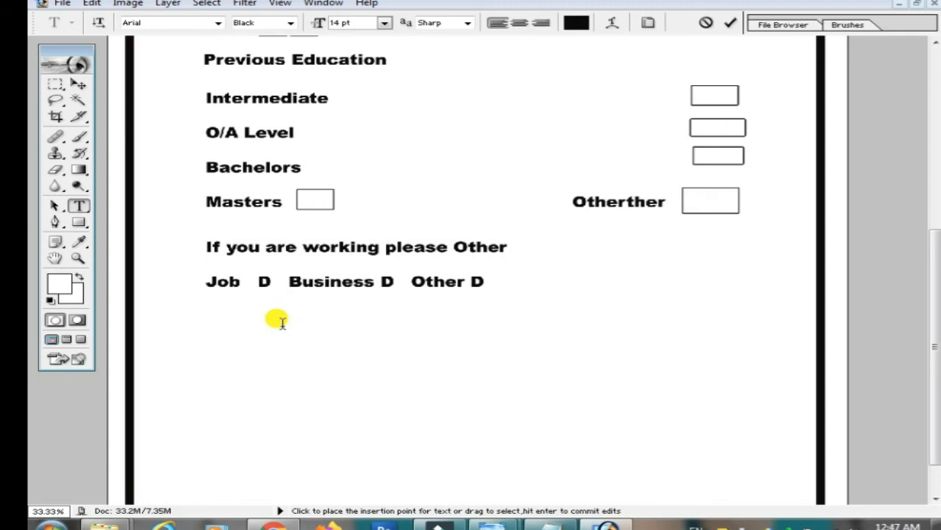
key("BackSpace")
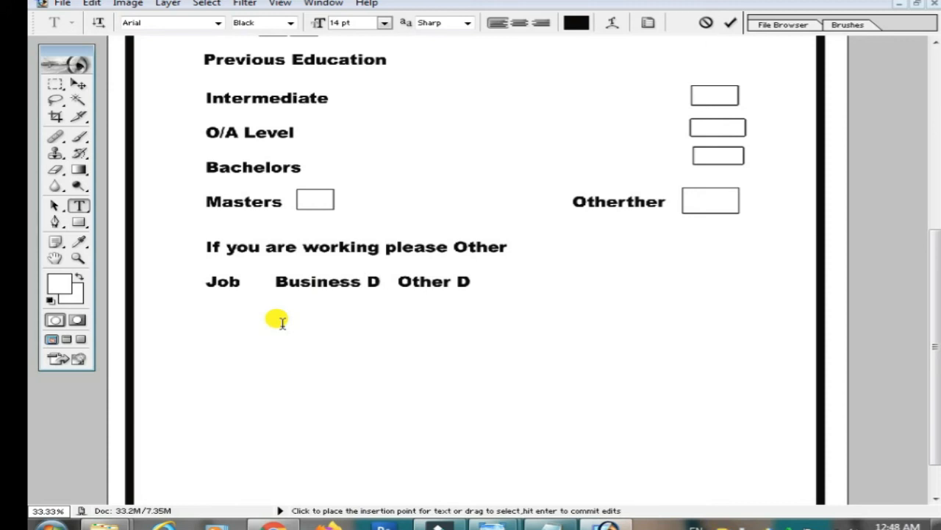
key("Delete")
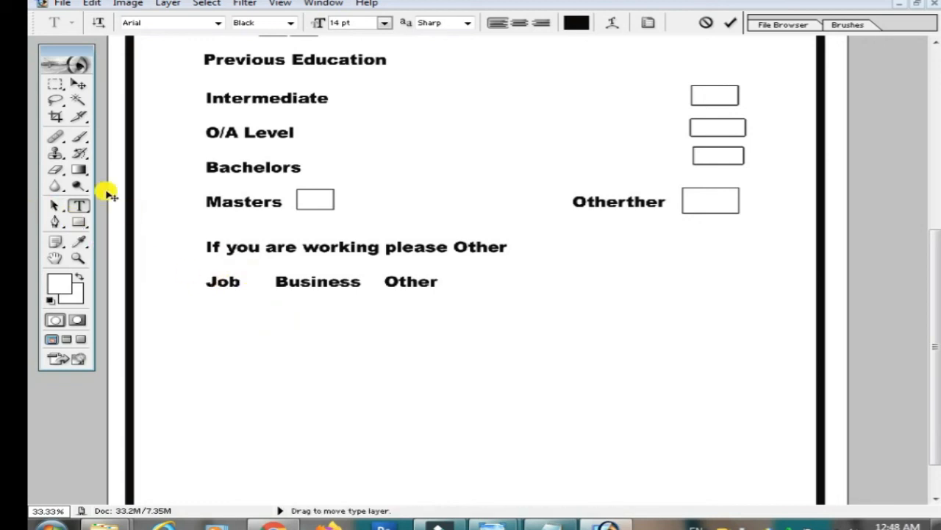
left_click(78, 84)
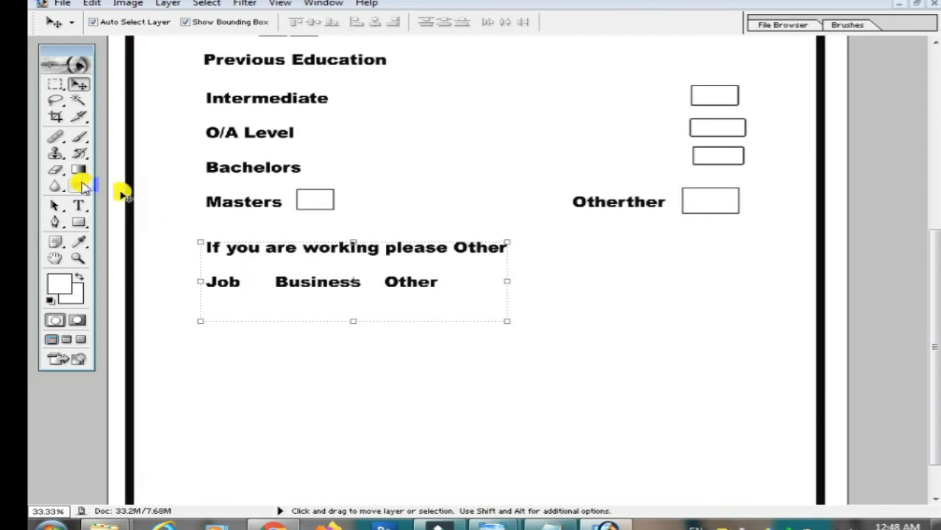
left_click(79, 206)
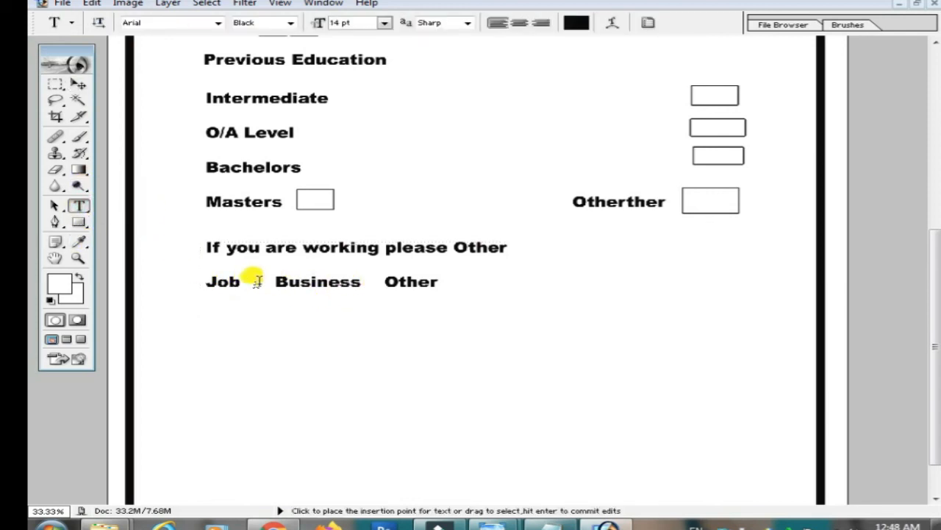
left_click(259, 280)
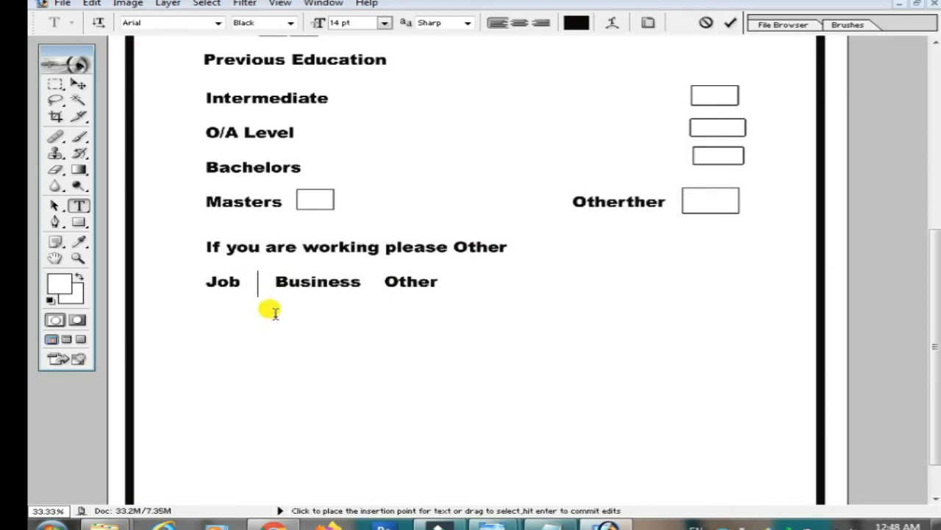
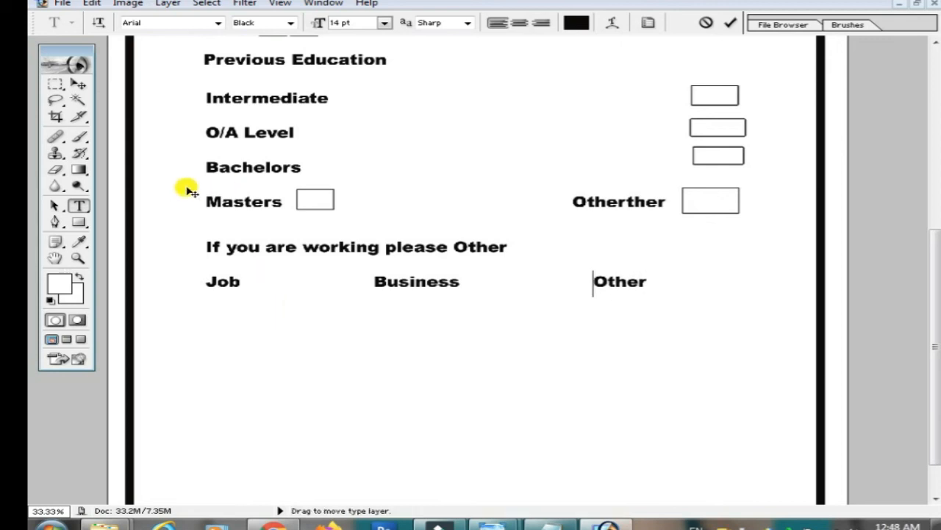
Step: Draw a small outlined rectangle to the right of each of "Job", "Business" and "Other"
left_click(77, 222)
left_click_drag(262, 276, 312, 292)
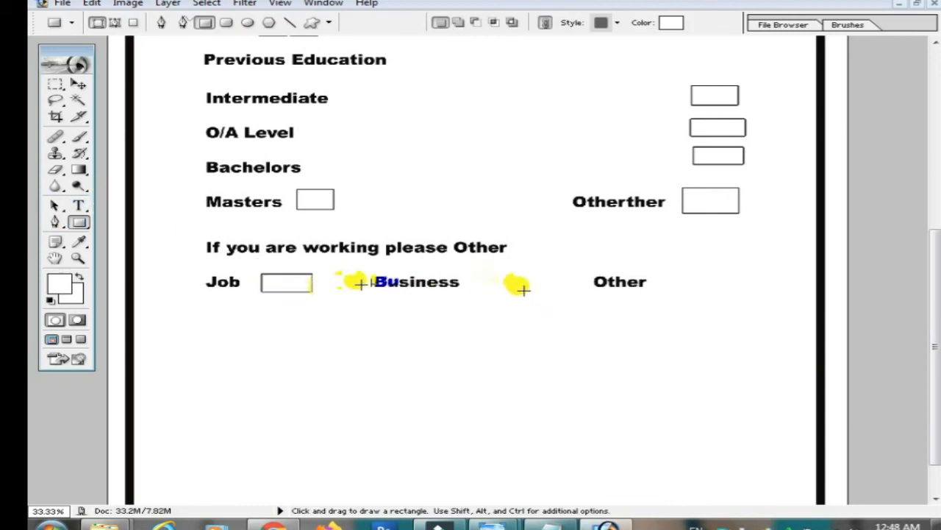
left_click_drag(475, 274, 534, 293)
left_click_drag(664, 269, 717, 288)
Step: Nudge the rectangle beside "Other" slightly down toward the level of the Job and Business boxes
left_click(79, 84)
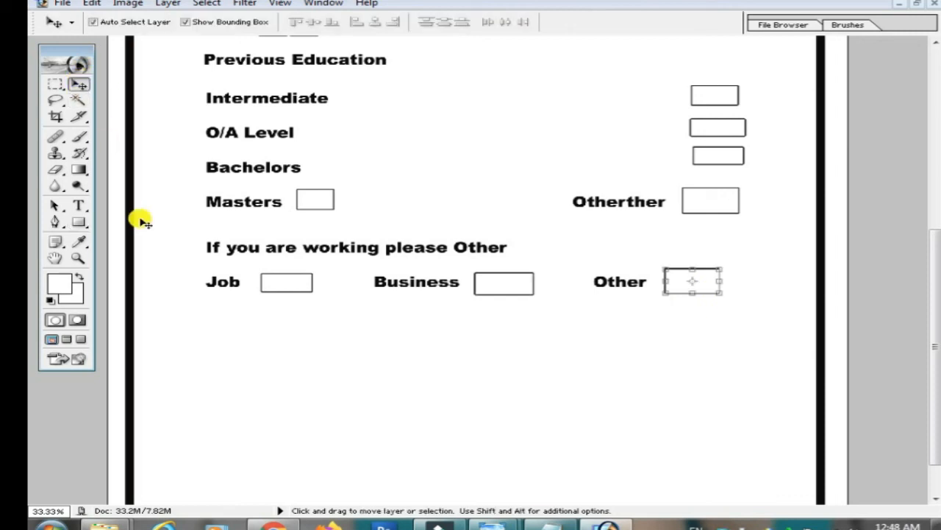
key("Down")
key("Down")
key("Down")
key("Down")
key("Down")
key("Down")
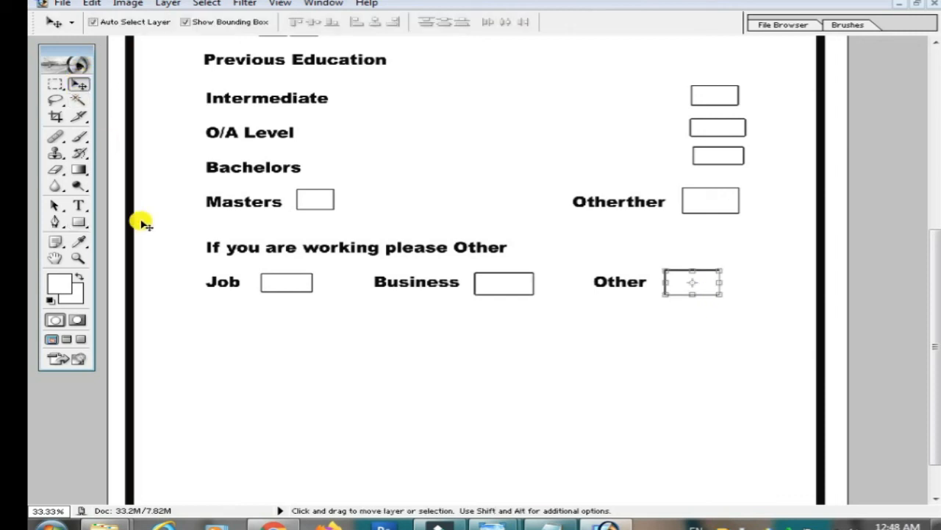
Step: Switch to Notepad and copy the lines from "Why you are doing this course?" through the "Course Type" line
left_click_drag(934, 266, 933, 311)
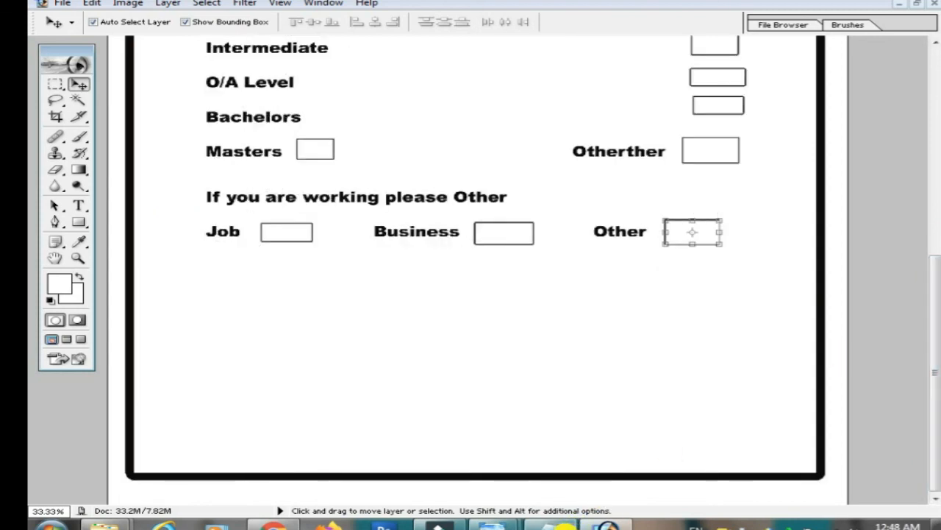
left_click(563, 527)
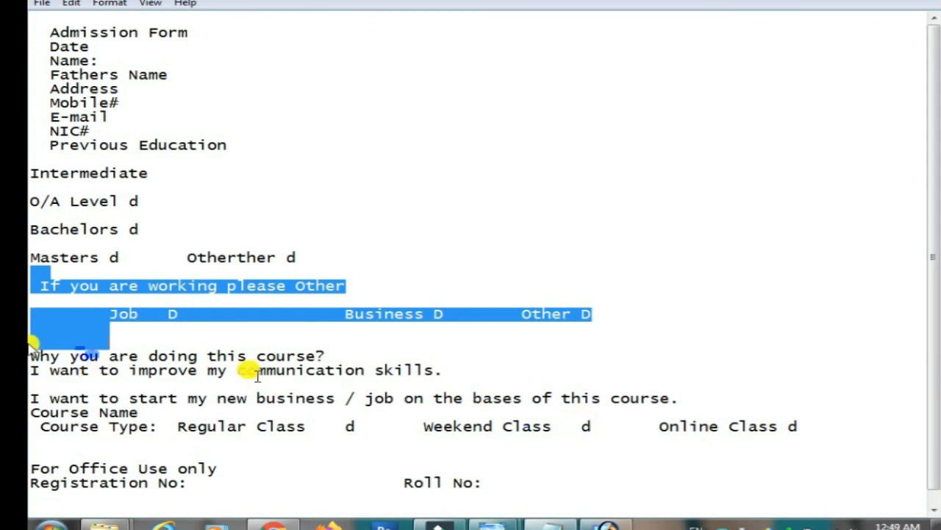
left_click_drag(32, 352, 335, 434)
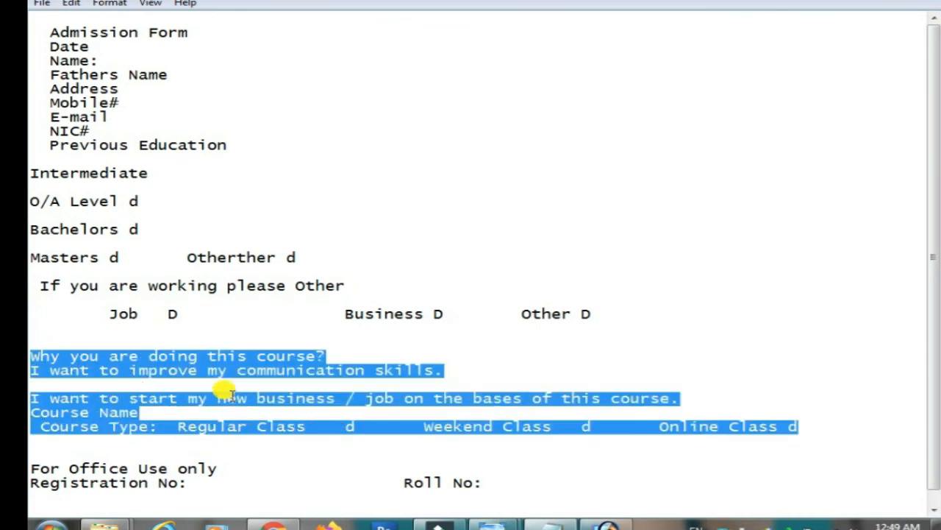
right_click(216, 364)
left_click(283, 206)
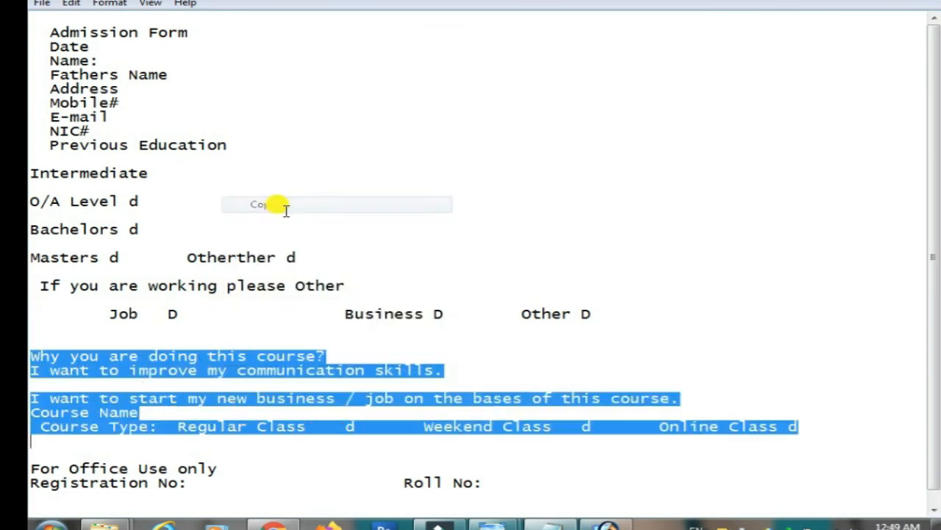
Step: Return to Photoshop and paste the copied course lines as a new text layer below the Job, Business and Other row
left_click(530, 522)
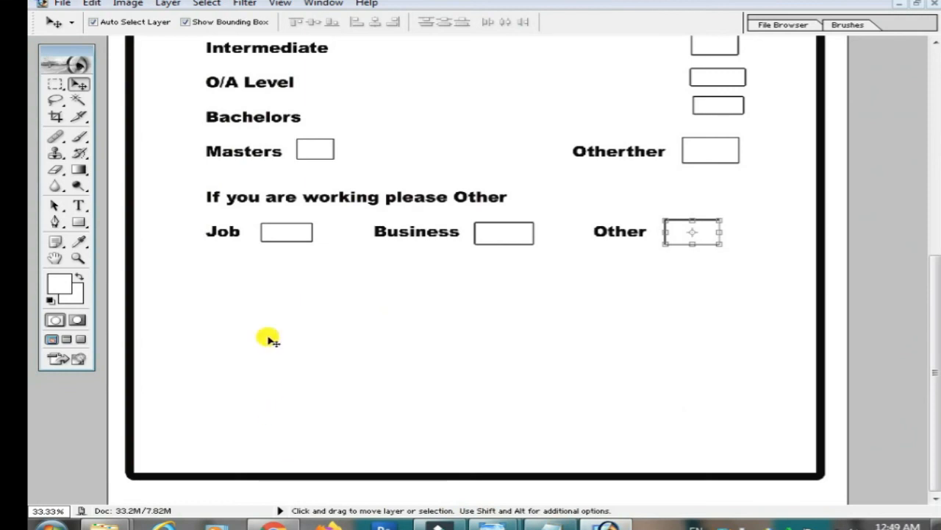
left_click(79, 207)
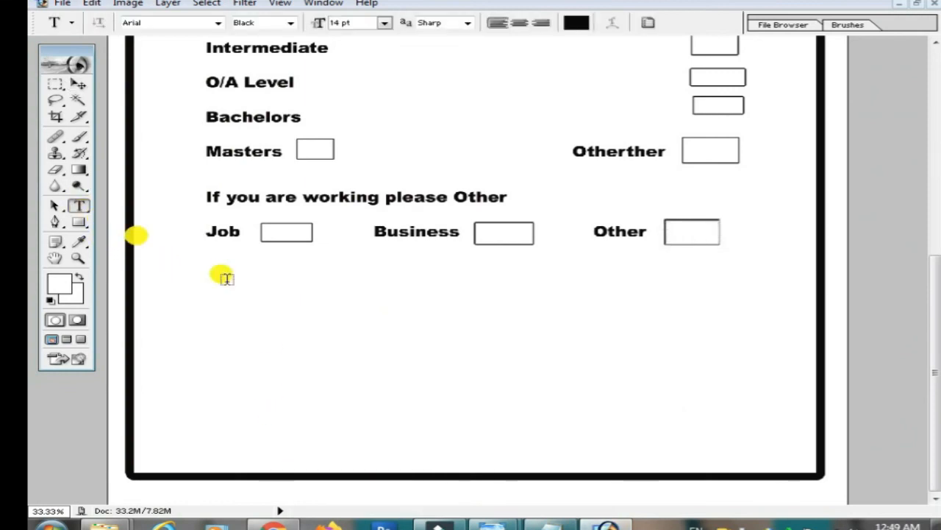
left_click(214, 260)
right_click(216, 264)
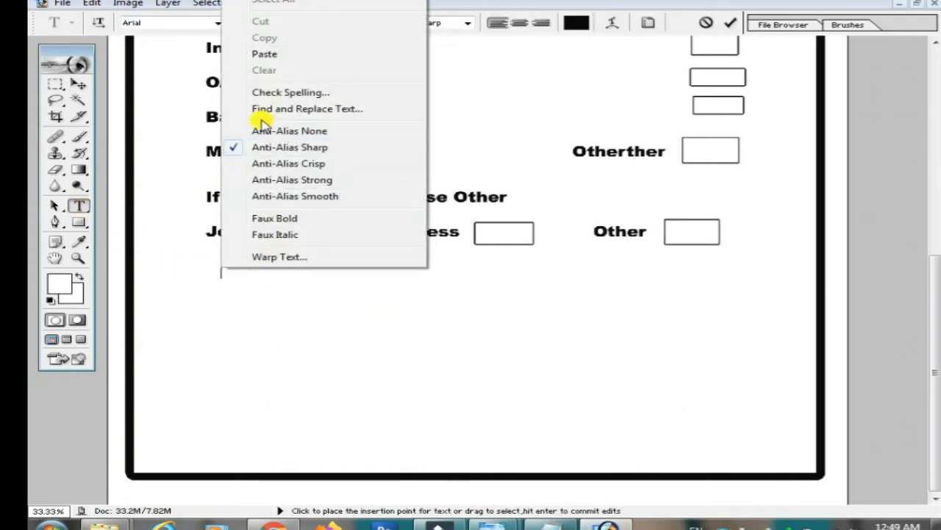
left_click(264, 54)
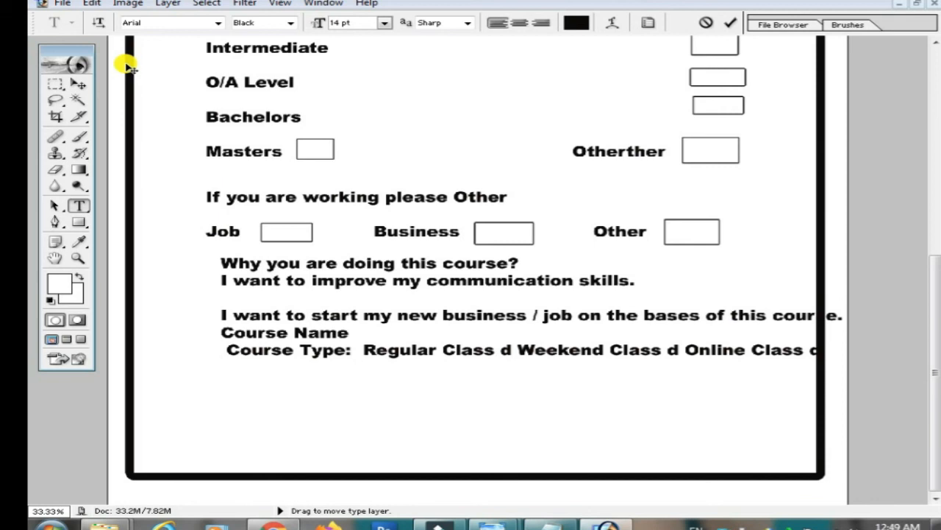
Step: Nudge the pasted course text block left until its longest line fits inside the form's border
left_click(79, 85)
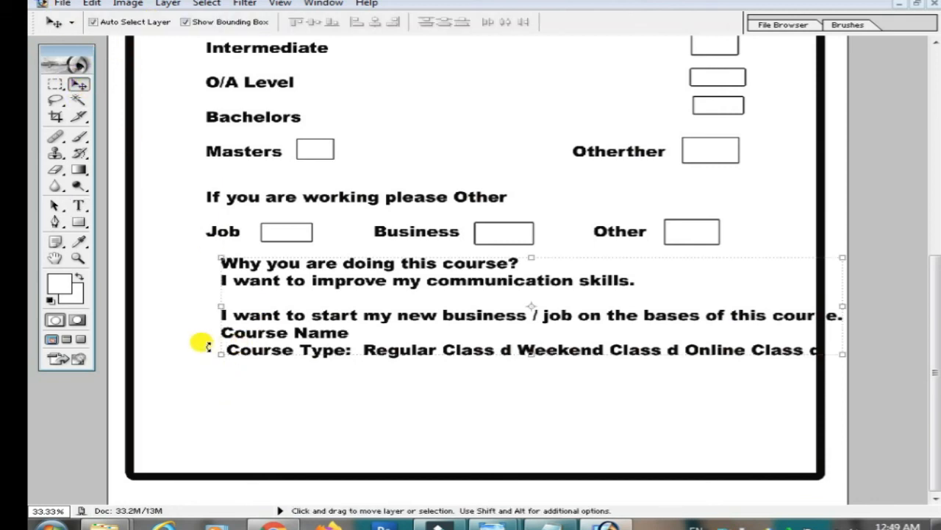
key("Left")
key("Left")
key("Left")
key("Left")
key("Left")
key("Left")
key("Left")
key("Left")
key("Left")
key("Left")
key("Left")
key("Left")
key("Left")
key("Left")
key("Left")
key("Left")
key("Left")
key("Left")
key("Left")
key("Left")
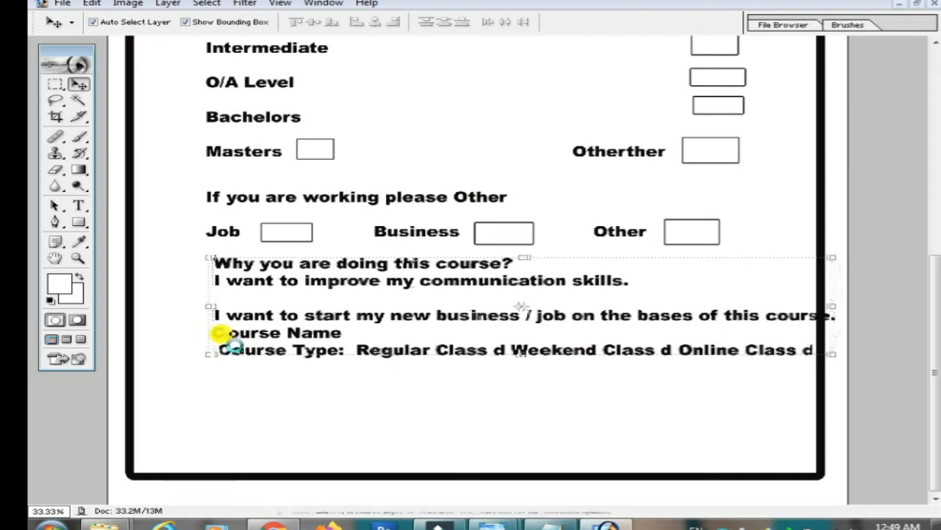
key("Left")
key("Left")
key("Left")
key("Left")
key("Left")
key("Left")
key("Left")
key("Left")
key("Left")
key("Left")
key("Left")
key("Left")
key("Left")
key("Left")
key("Left")
key("Left")
key("Left")
key("Left")
key("Left")
key("Left")
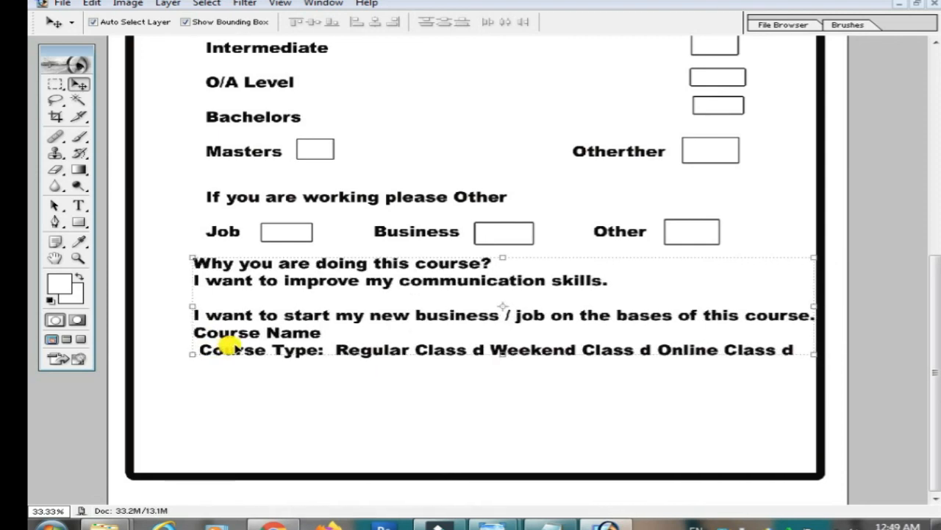
key("Left")
key("Left")
key("Left")
key("Left")
key("Left")
key("Left")
key("Left")
key("Left")
key("Left")
key("Left")
key("Left")
key("Left")
key("Left")
key("Left")
key("Left")
key("Left")
key("Left")
key("Left")
key("Left")
key("Left")
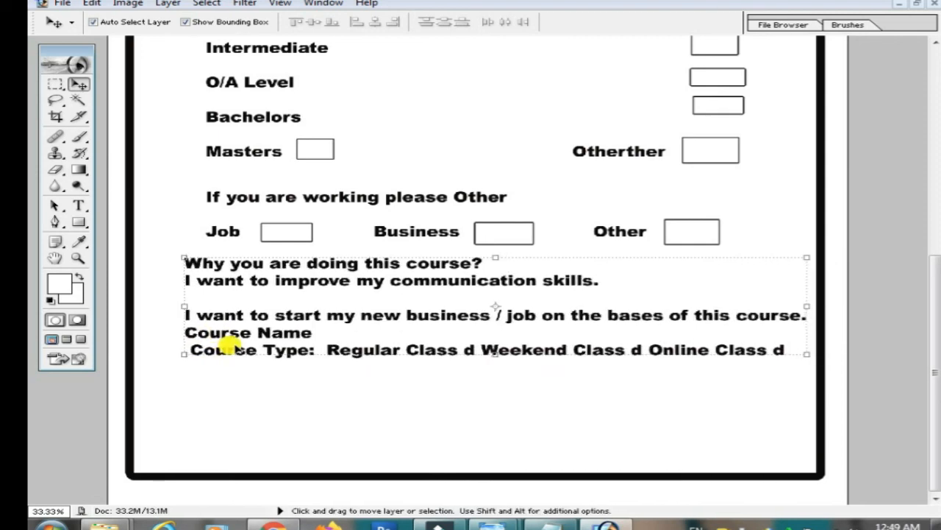
key("Left")
key("Left")
key("Left")
key("Left")
key("Left")
key("Left")
key("Left")
key("Left")
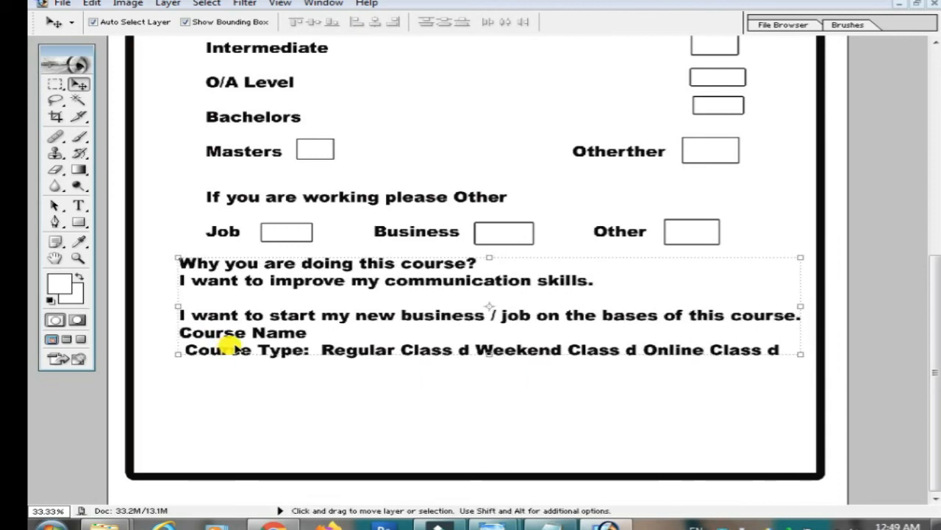